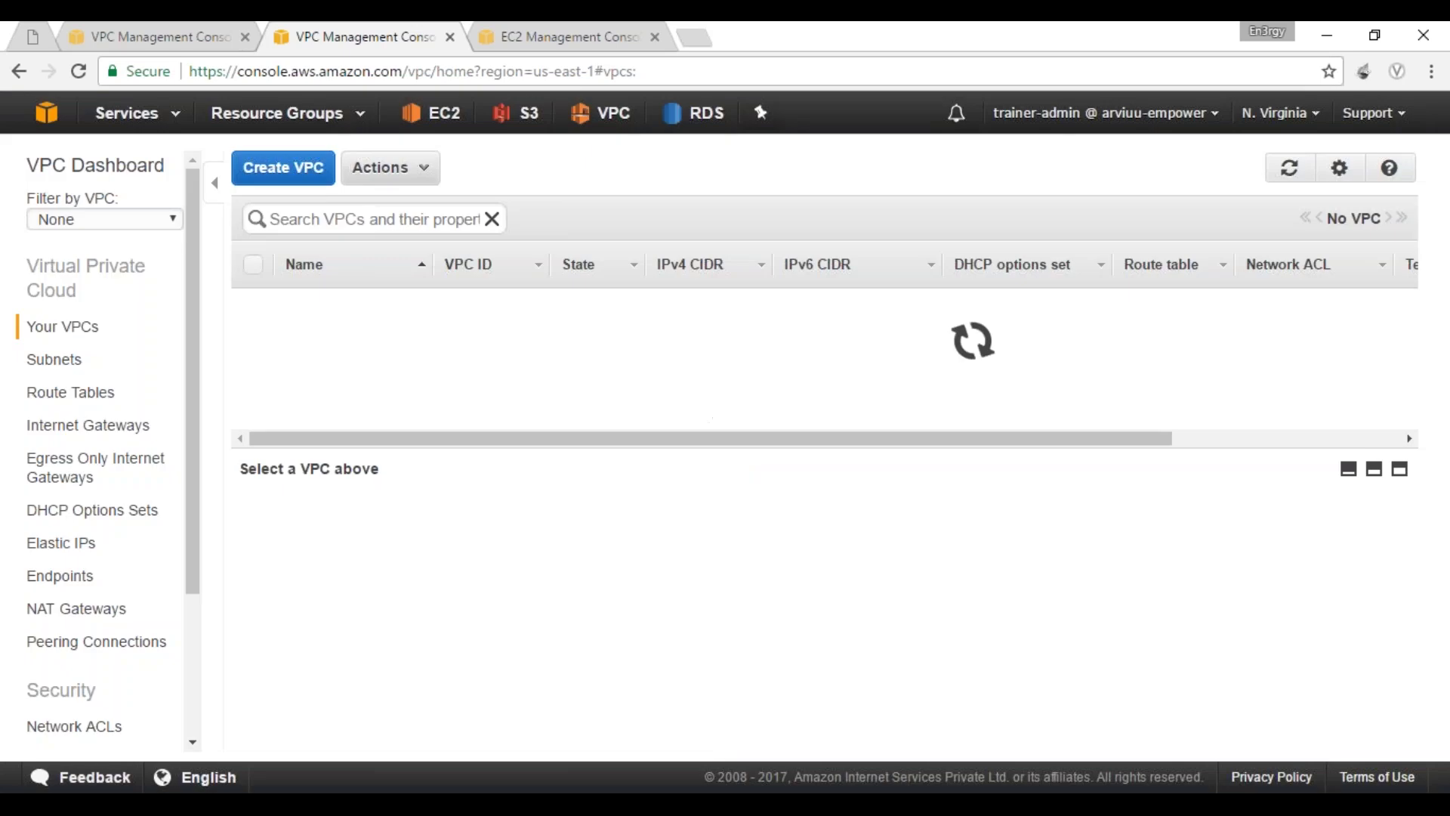
Step: Enable DNS hostnames for demo-vpc and save the setting
left_click(396, 166)
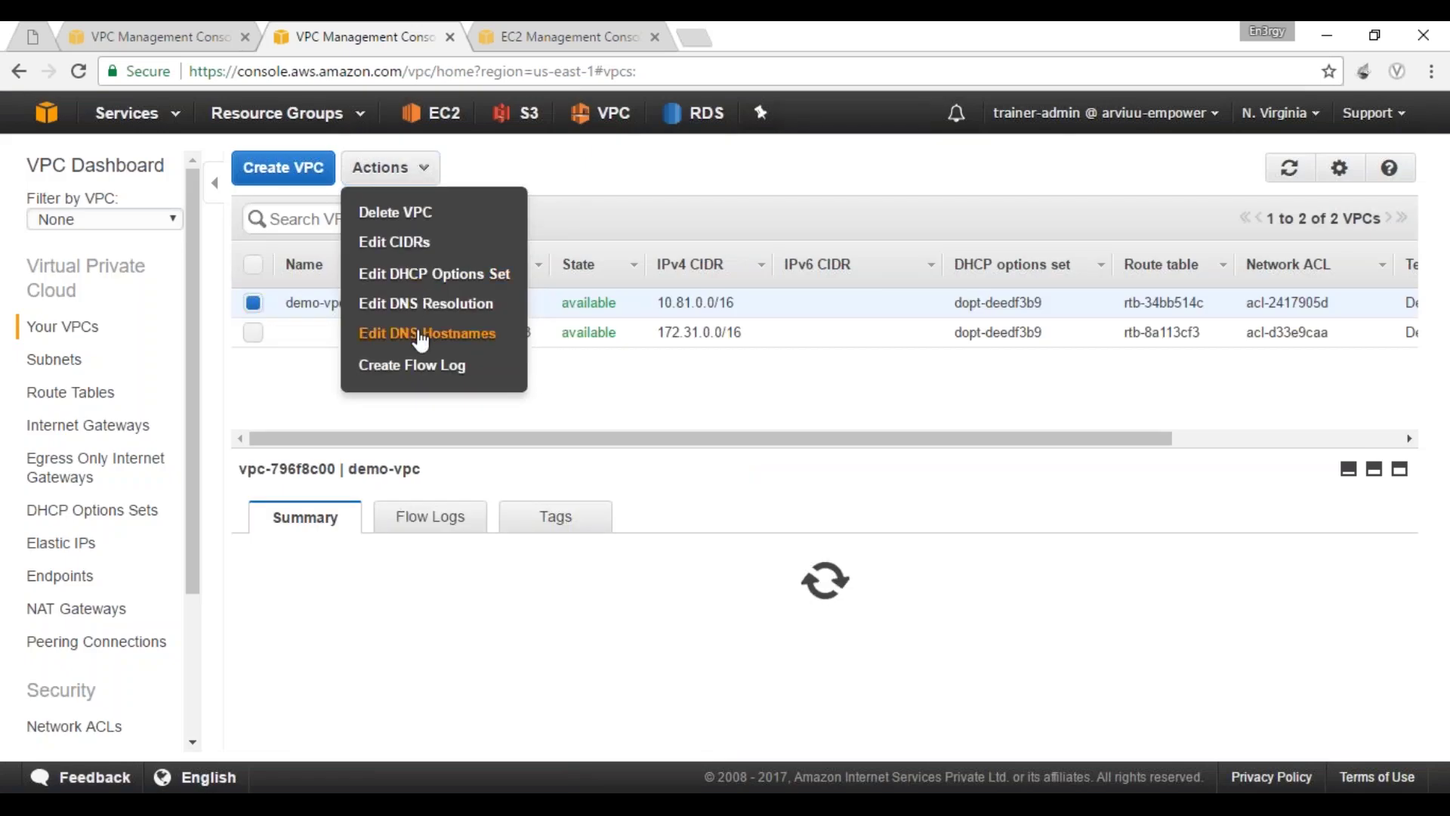
left_click(426, 333)
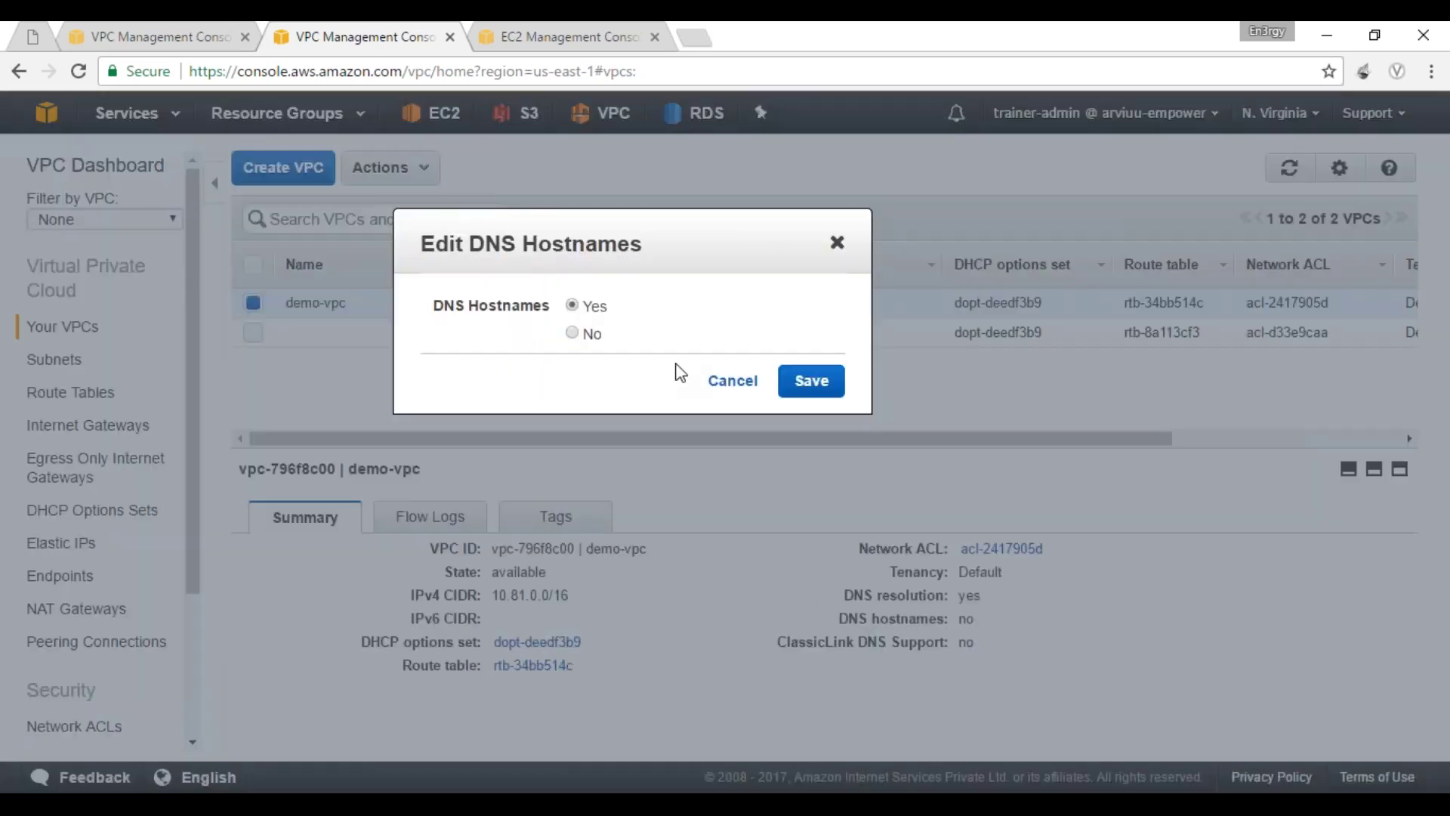
left_click(810, 382)
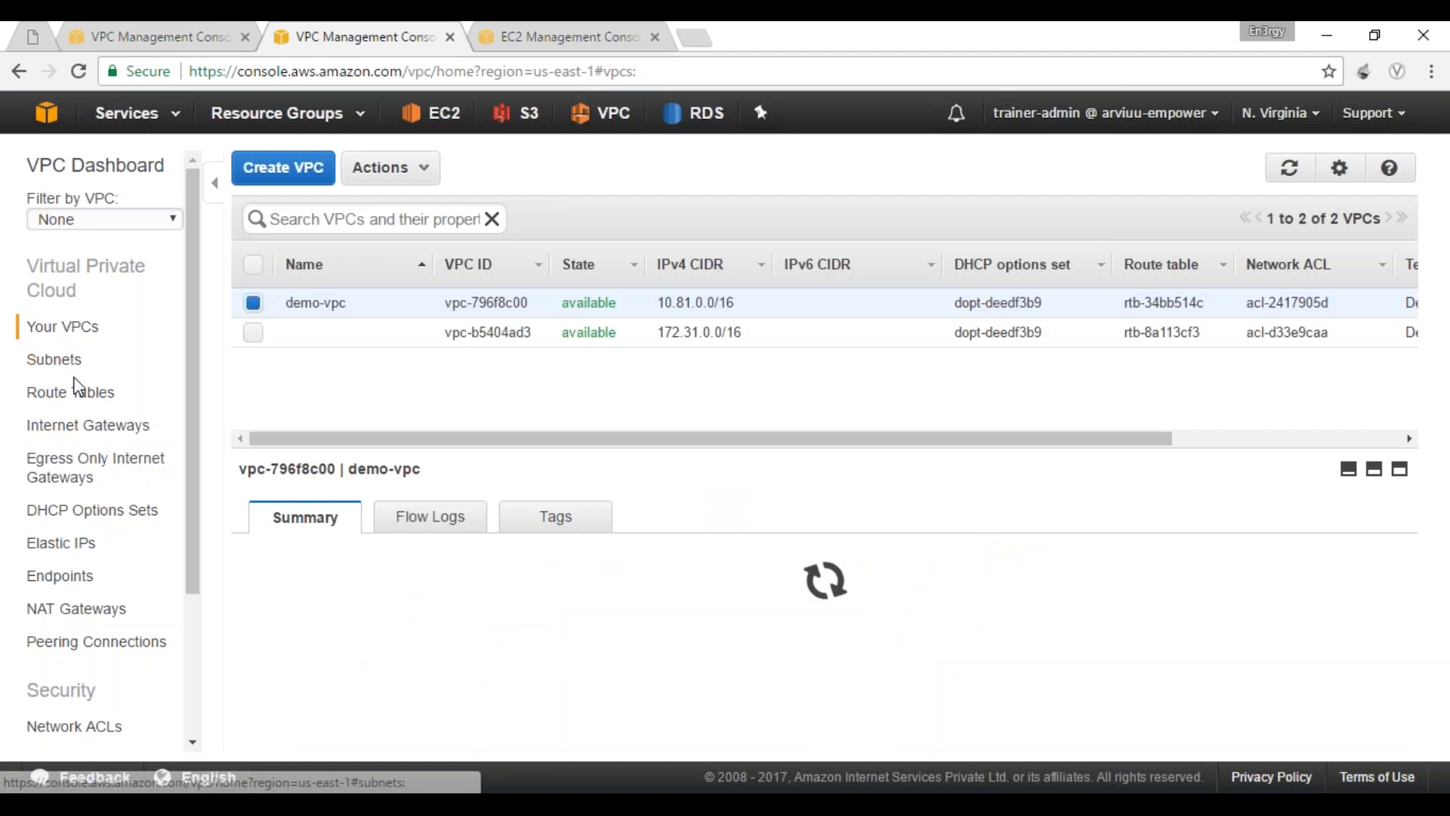
Step: Open the list of subnets and filter it by "demo"
left_click(74, 364)
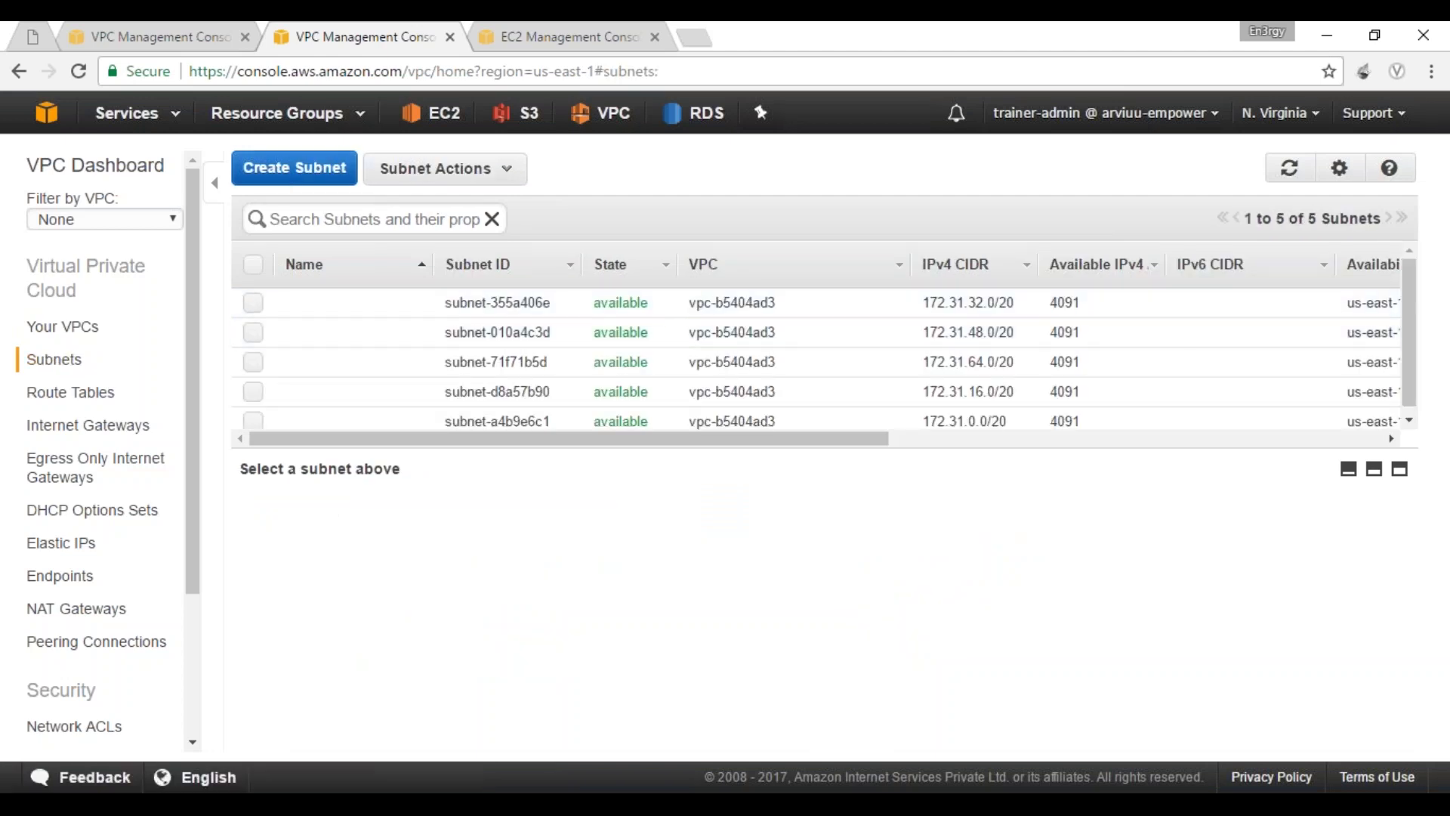
left_click(363, 220)
type("demo")
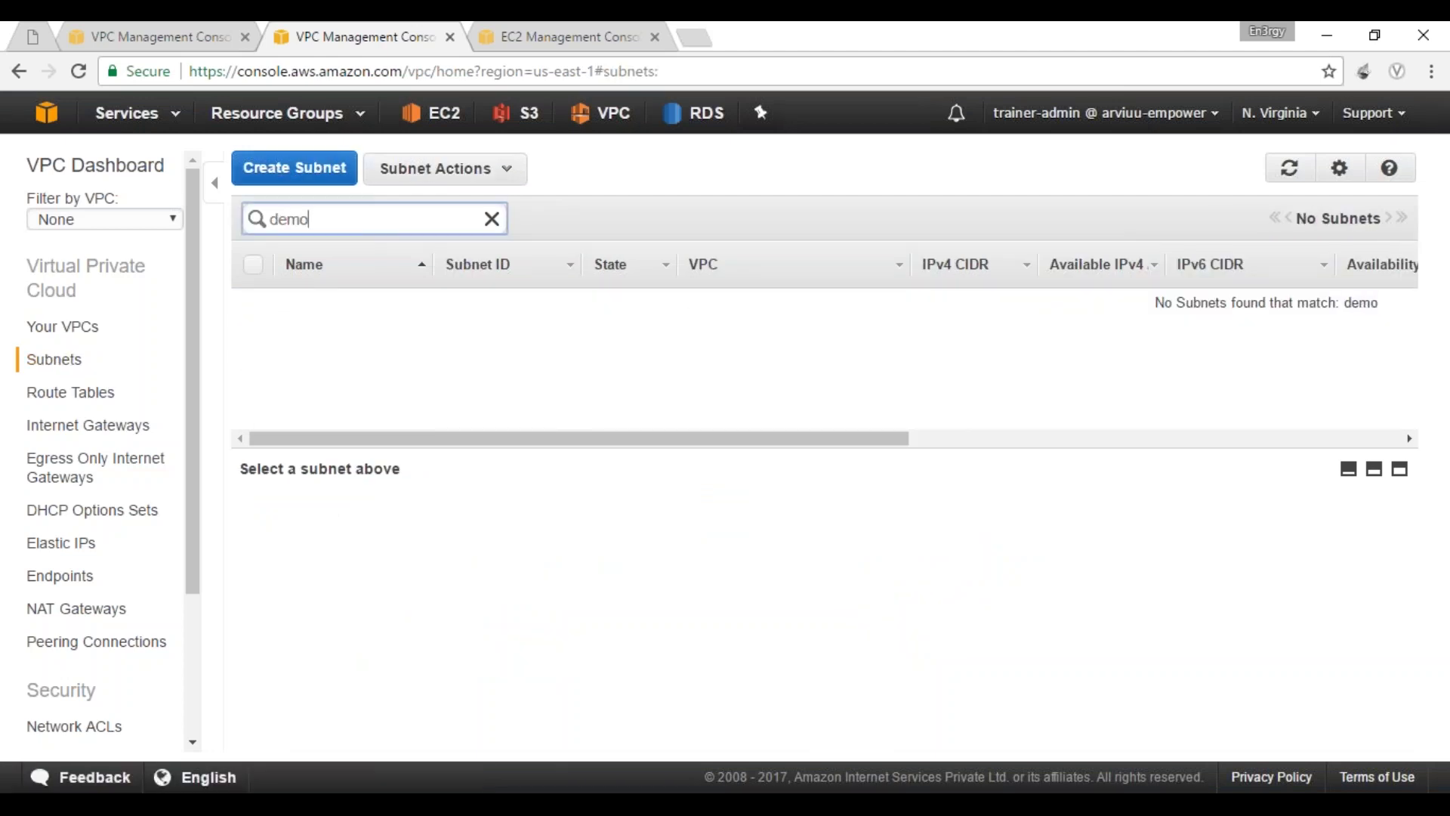
Step: Create a subnet named demo-vpc-subnet-1a in demo-vpc, with availability zone us-east-1a and IPv4 CIDR block 10.81.1.0/24
left_click(318, 175)
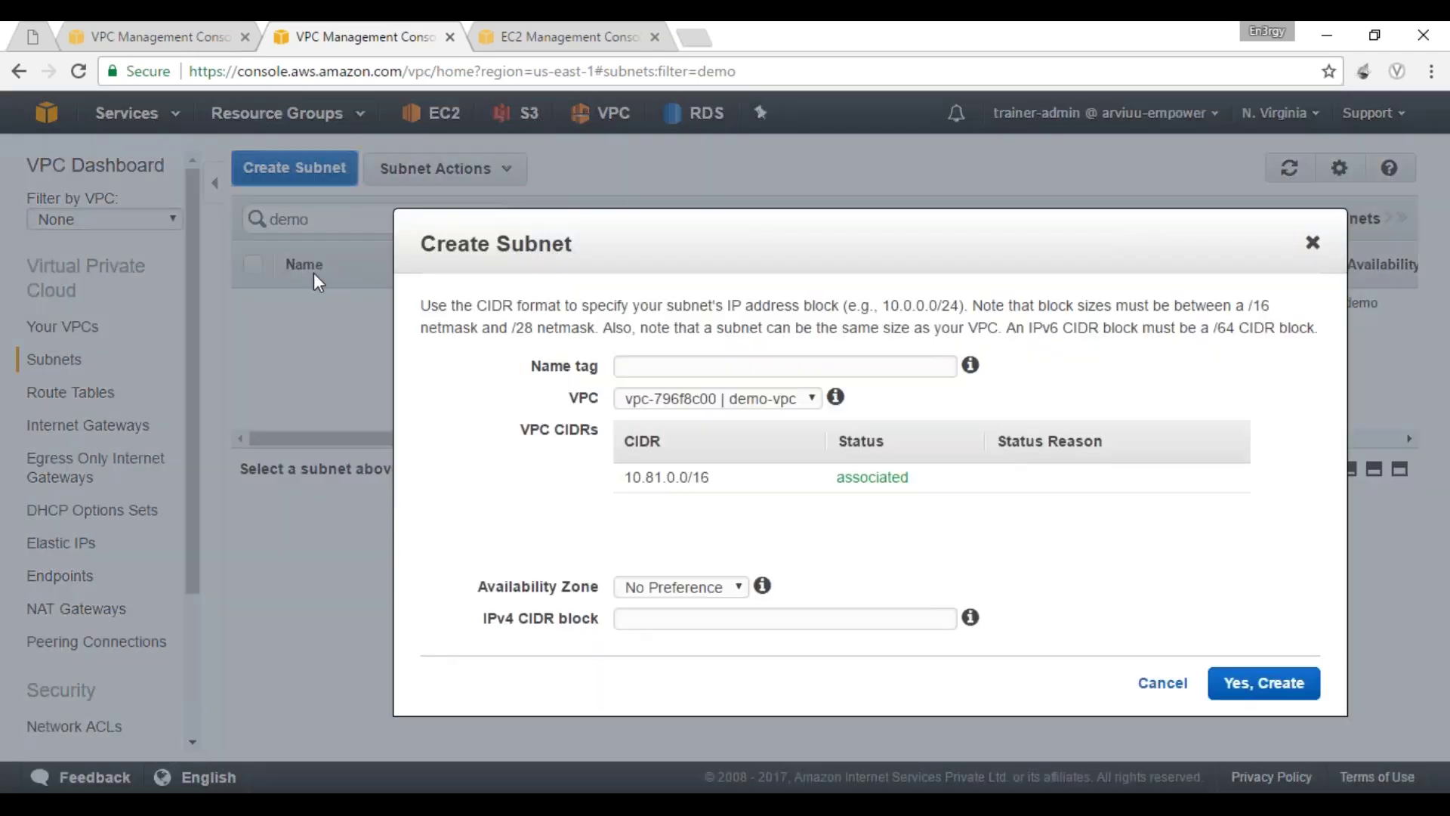
left_click(647, 368)
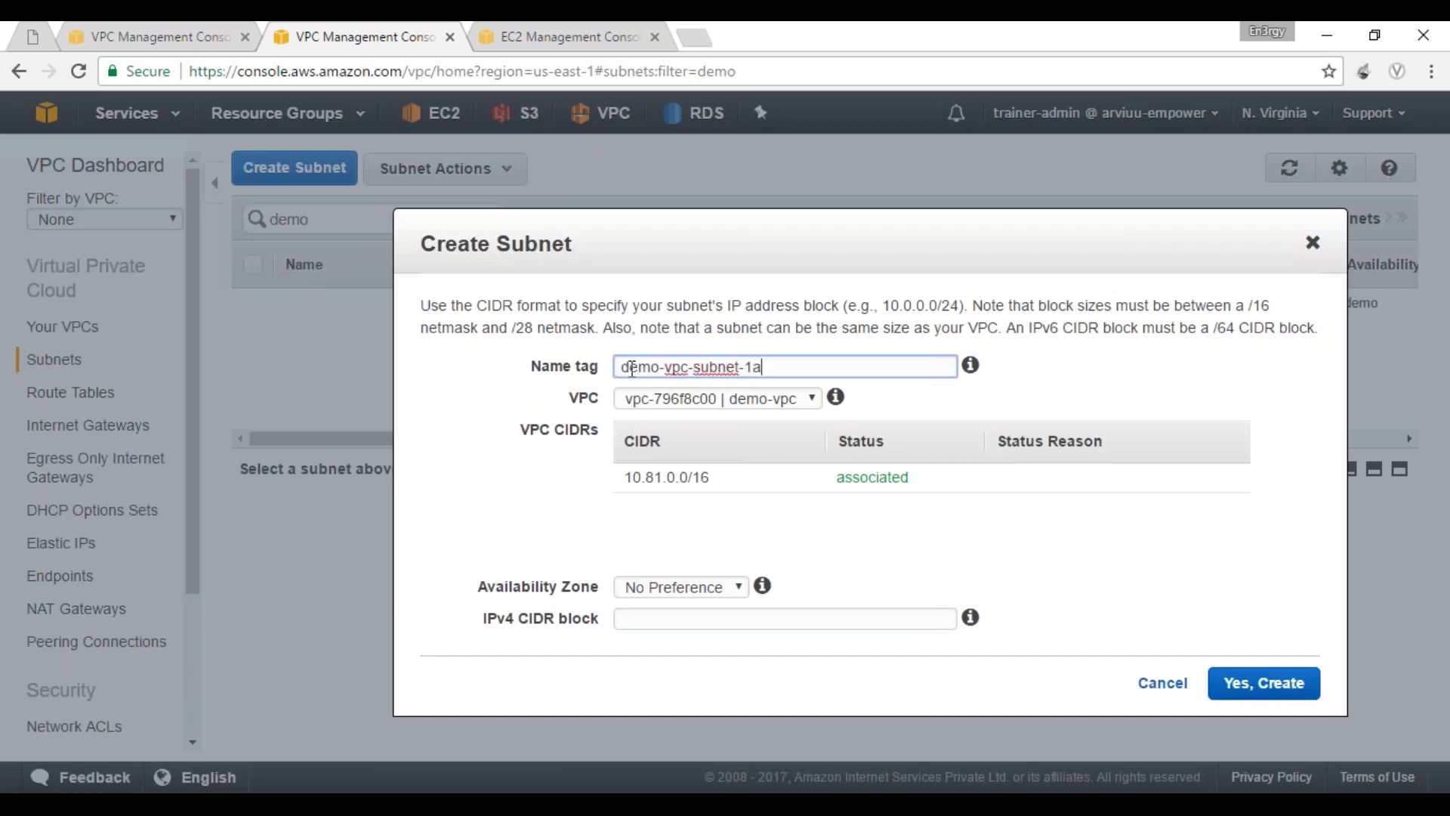
left_click(683, 587)
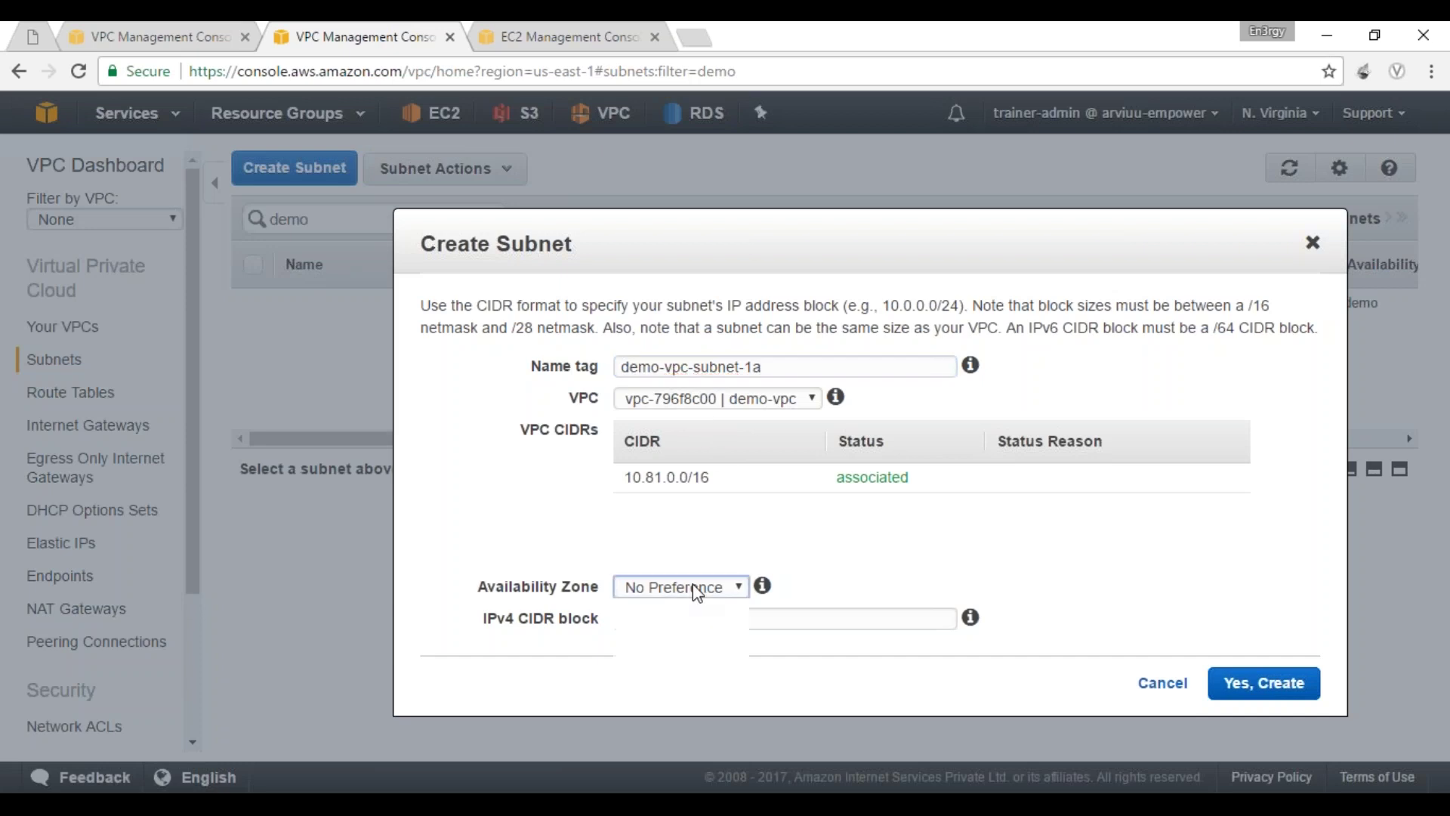
left_click(706, 627)
left_click(712, 624)
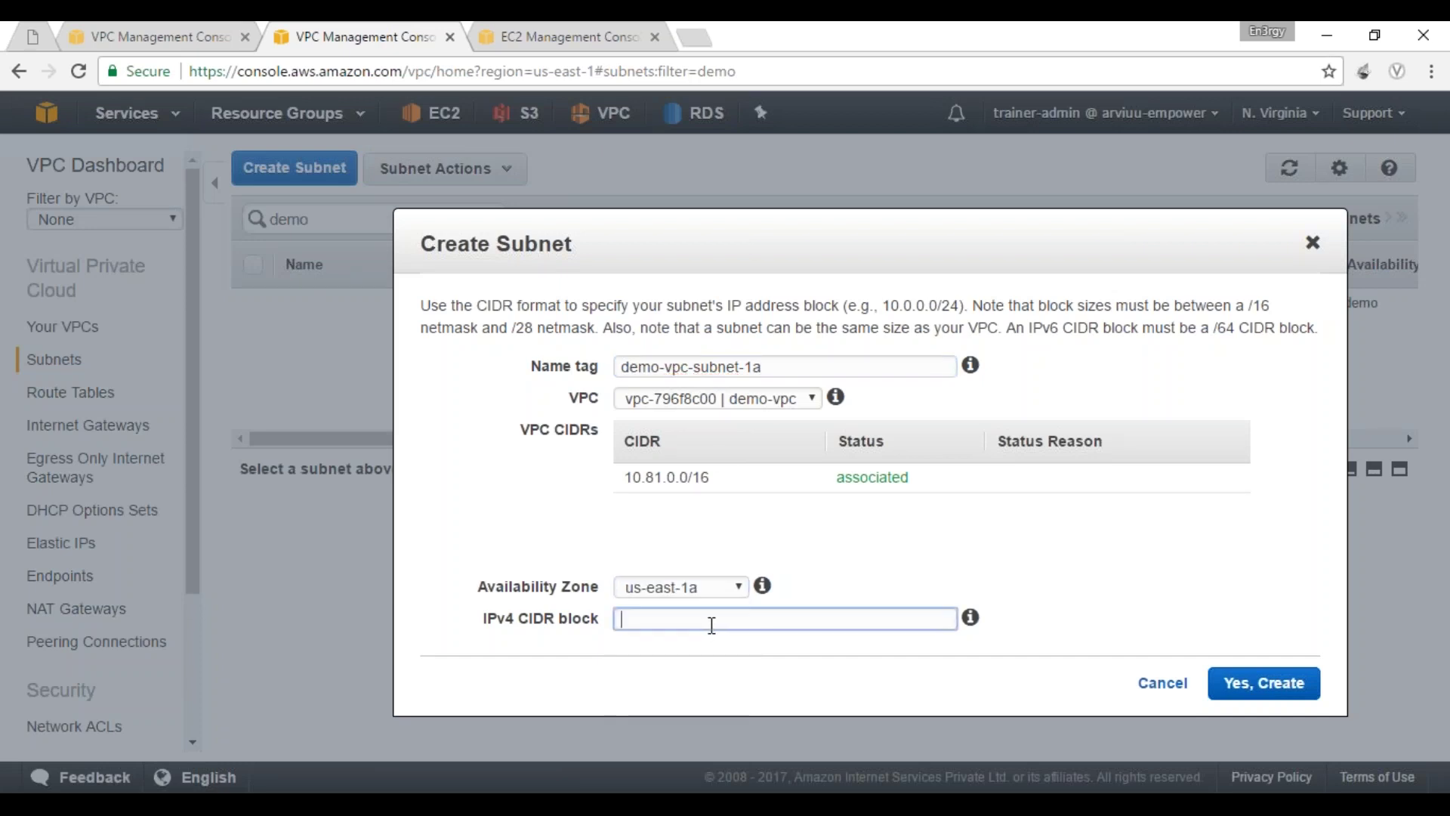
triple_click(653, 629)
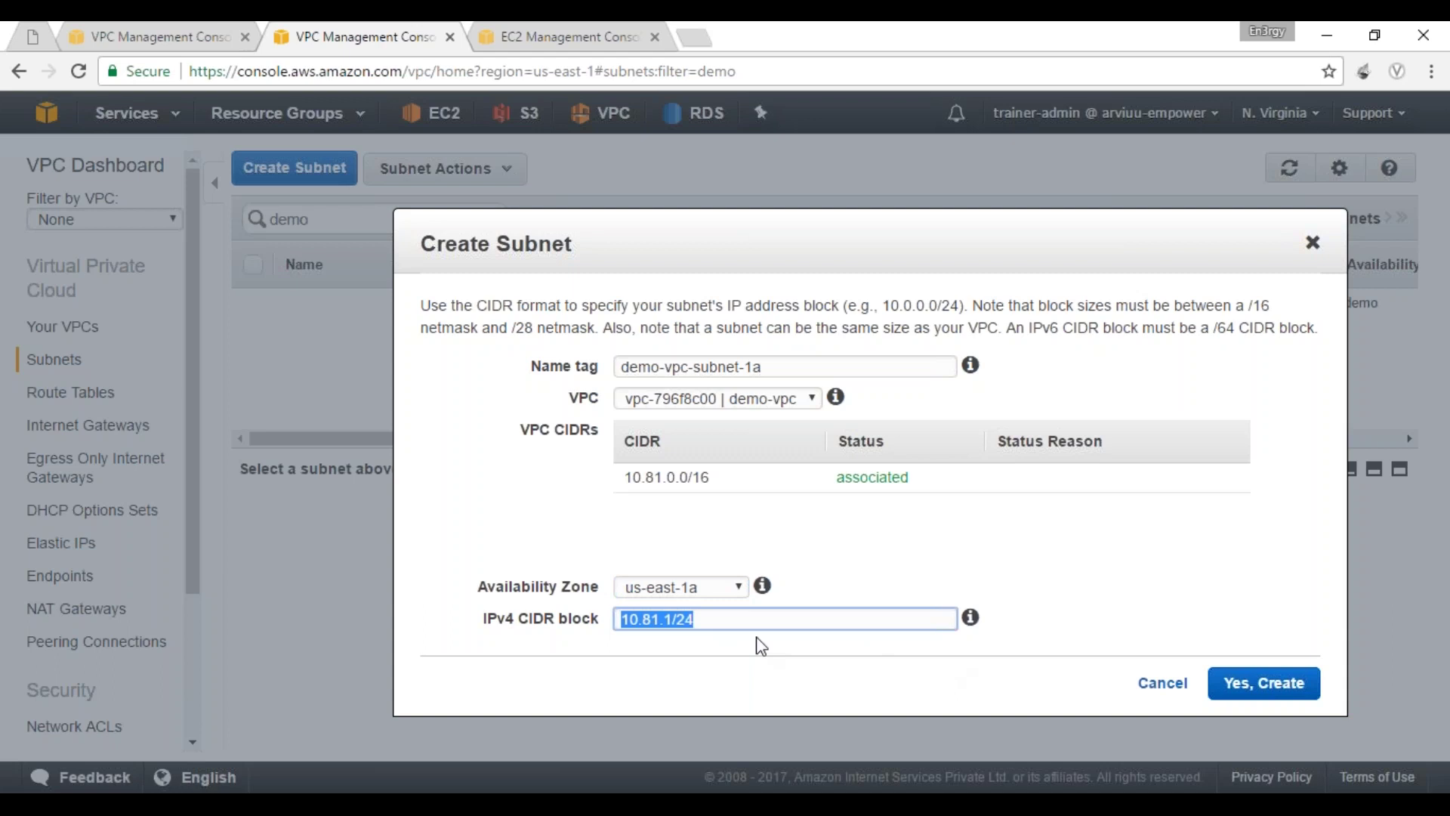
left_click(671, 627)
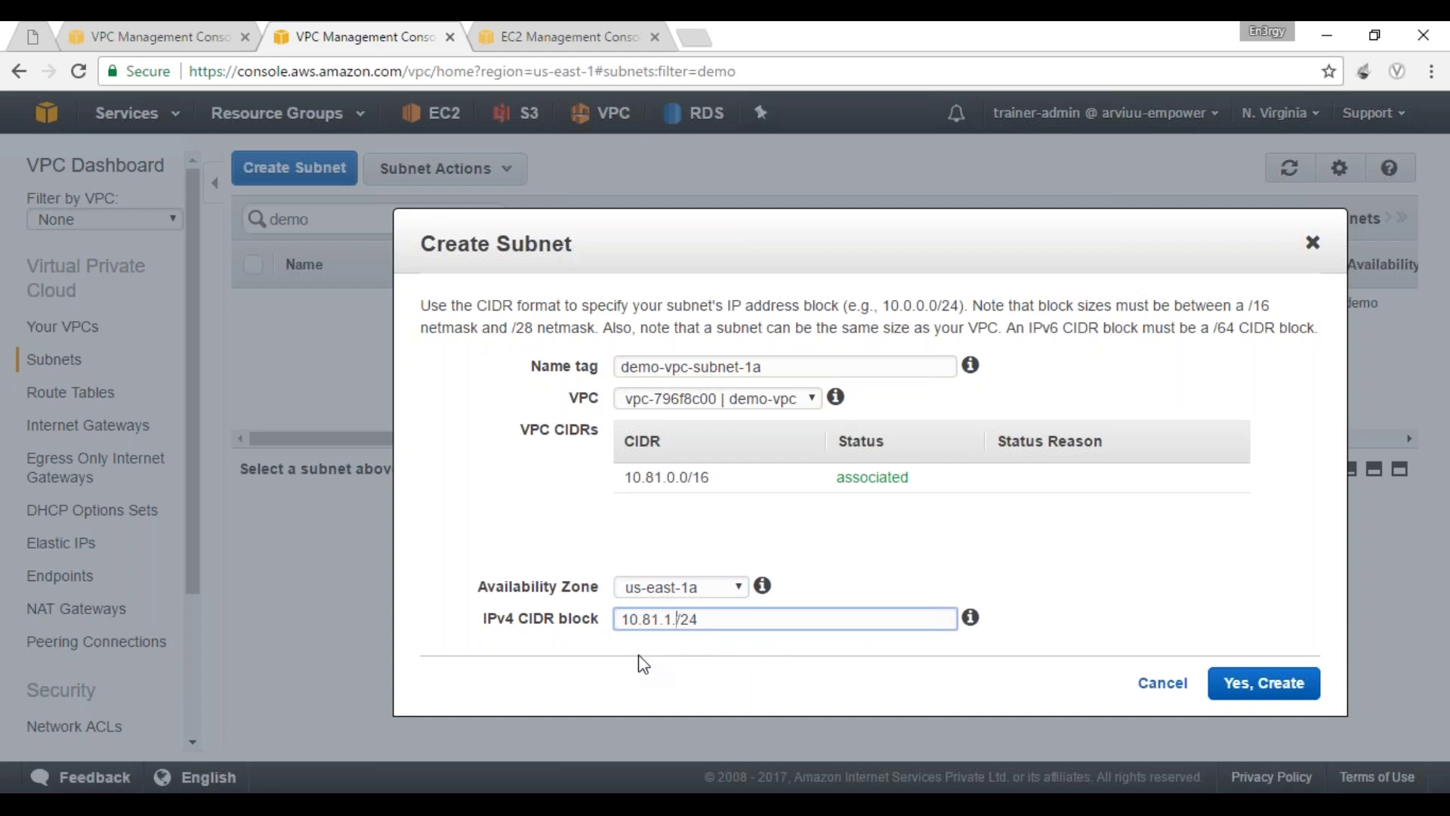
key("ctrl+a")
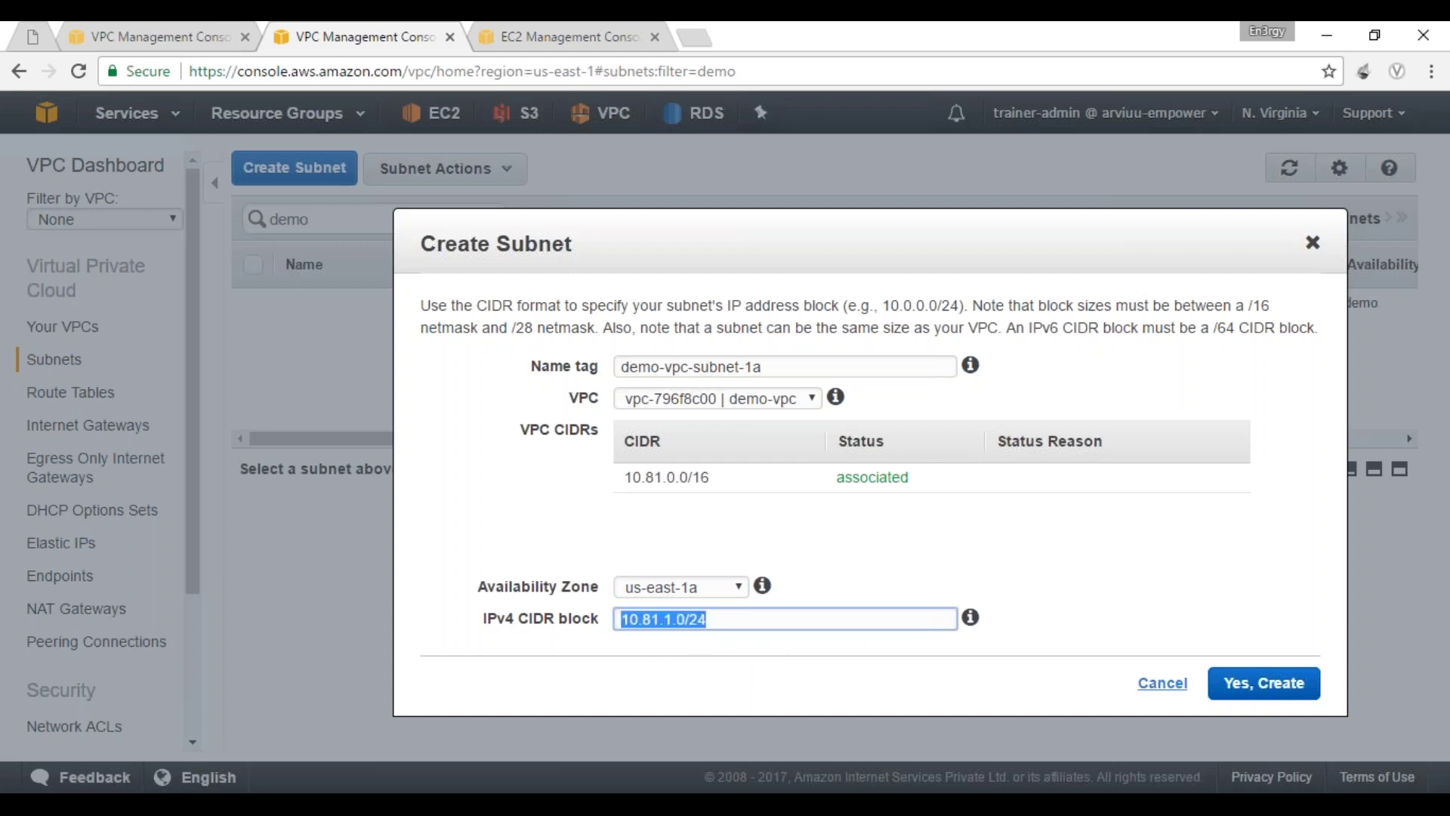
left_click(1218, 680)
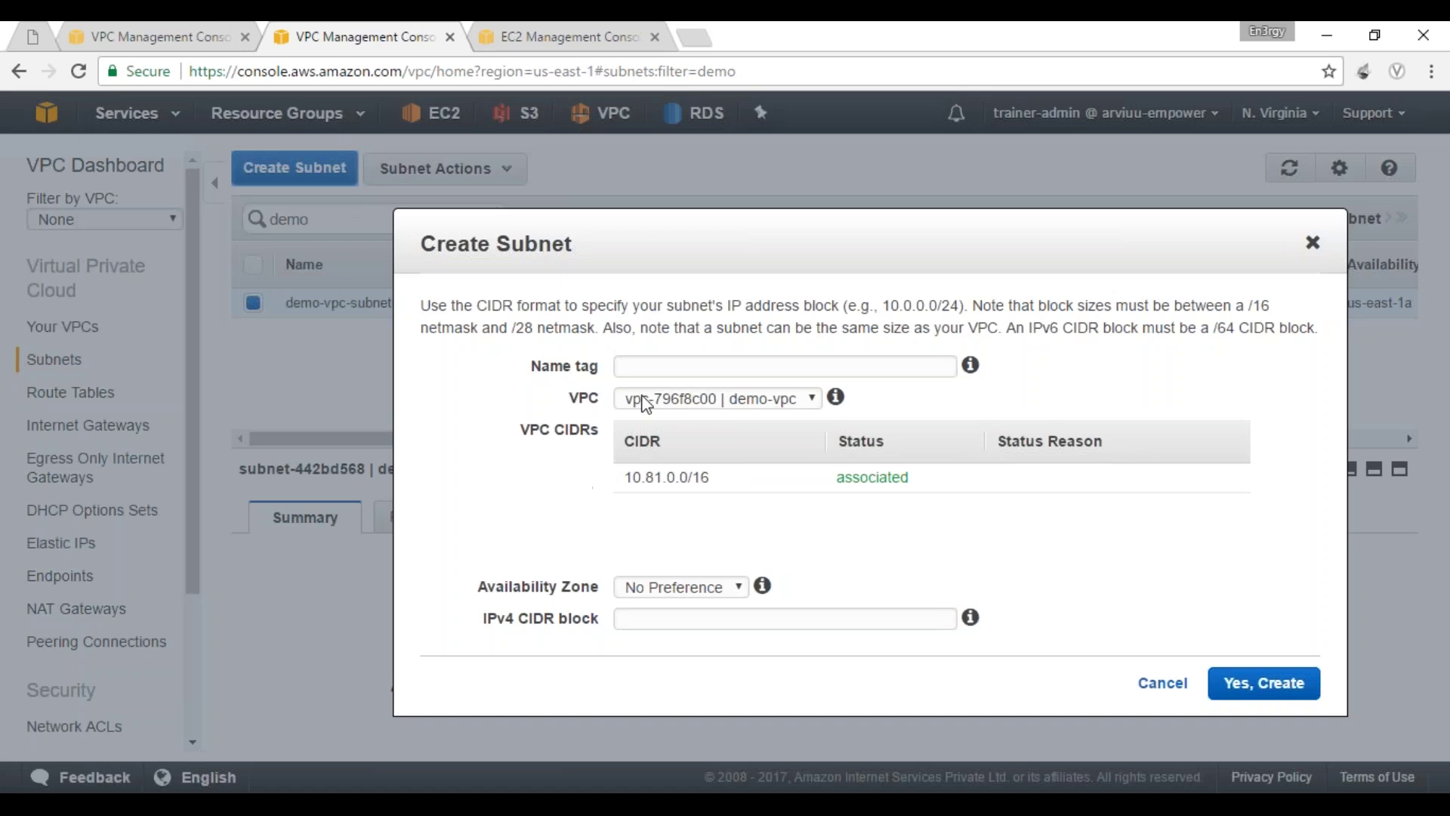
Step: Create a second subnet named demo-vpc-subnet-1b in demo-vpc, with availability zone us-east-1b and IPv4 CIDR block 10.81.2.0/24
left_click(649, 370)
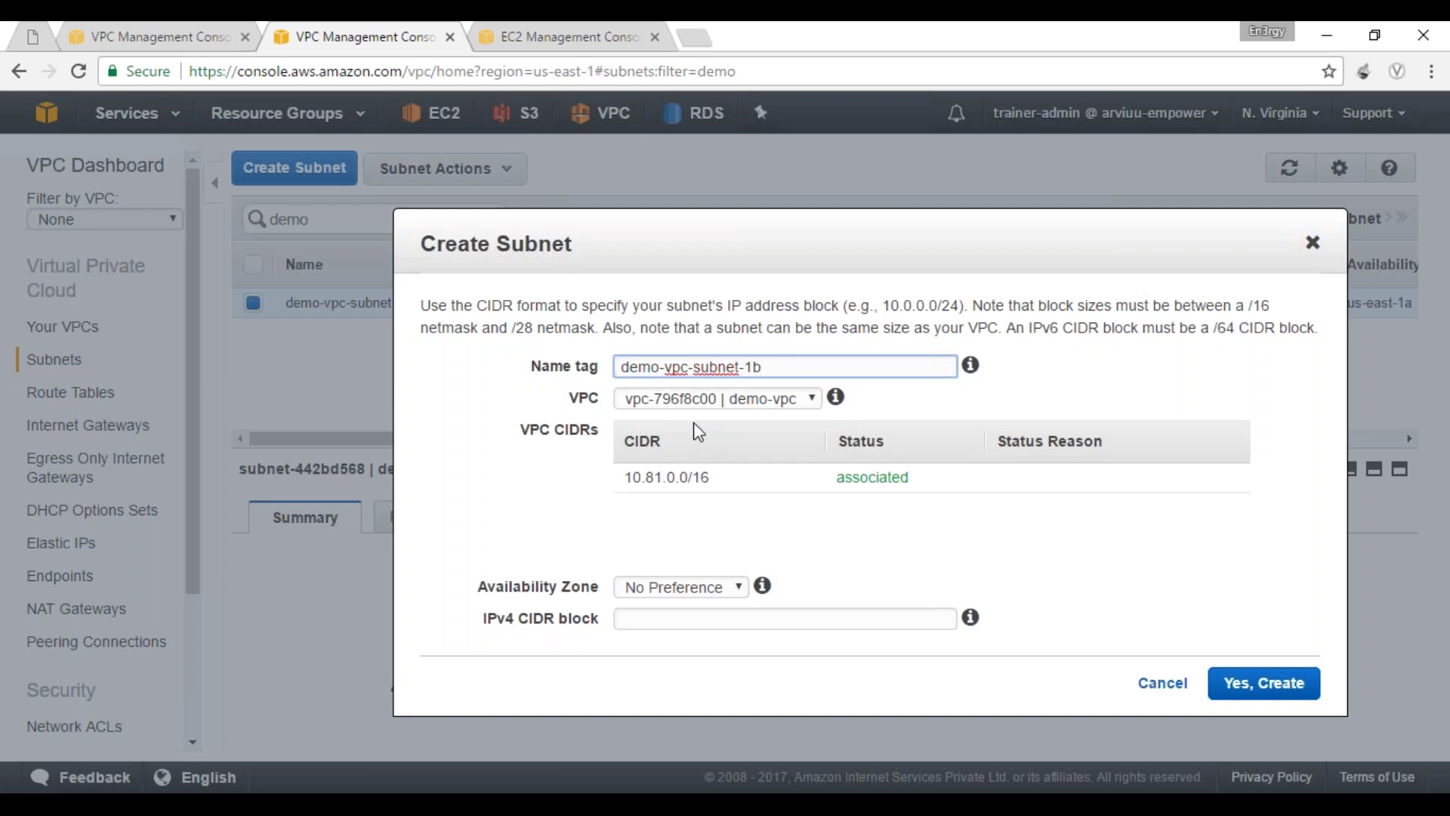
left_click(689, 586)
left_click(695, 644)
left_click(693, 624)
type("10.81.1.0/24")
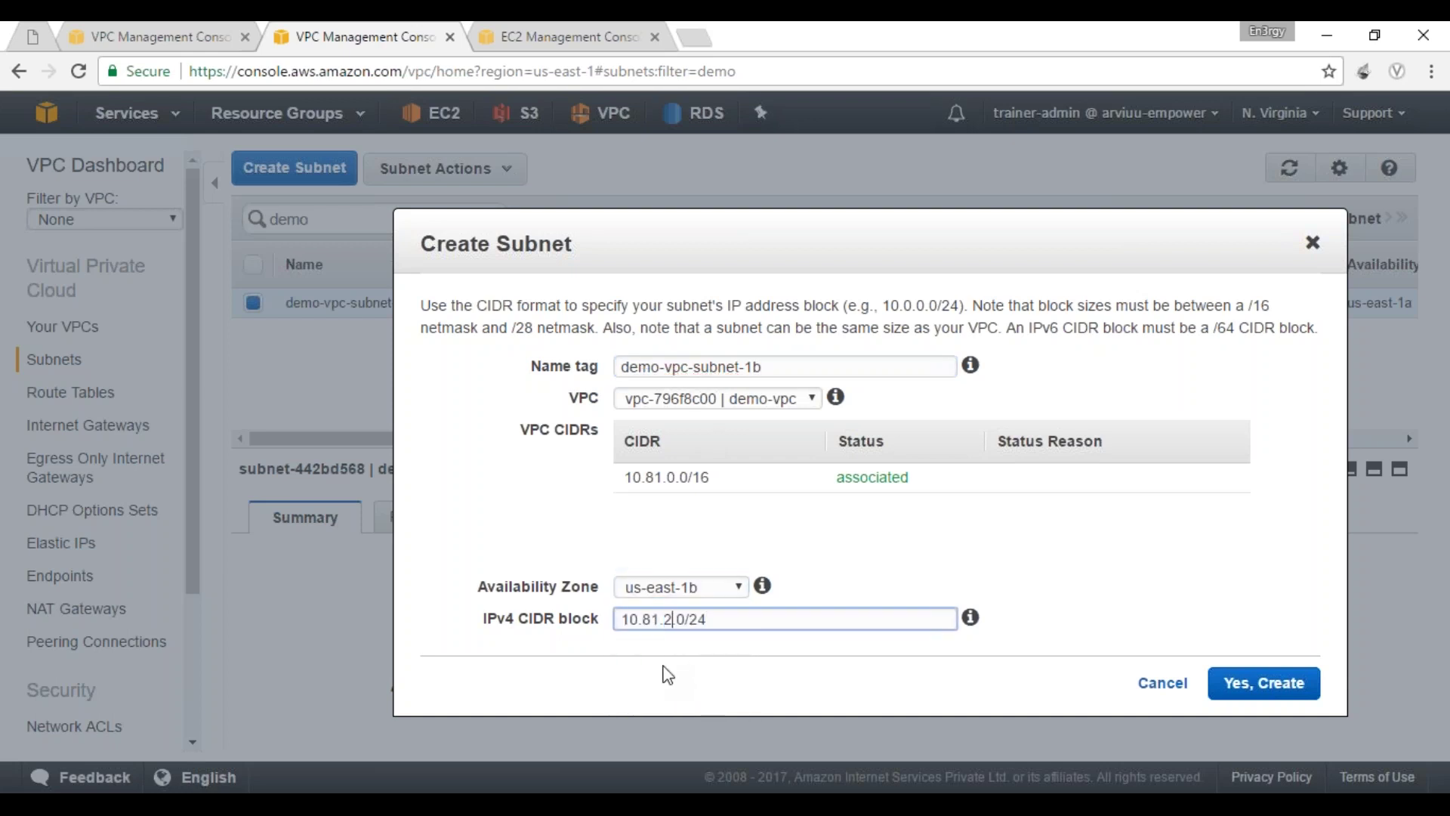
left_click(1260, 684)
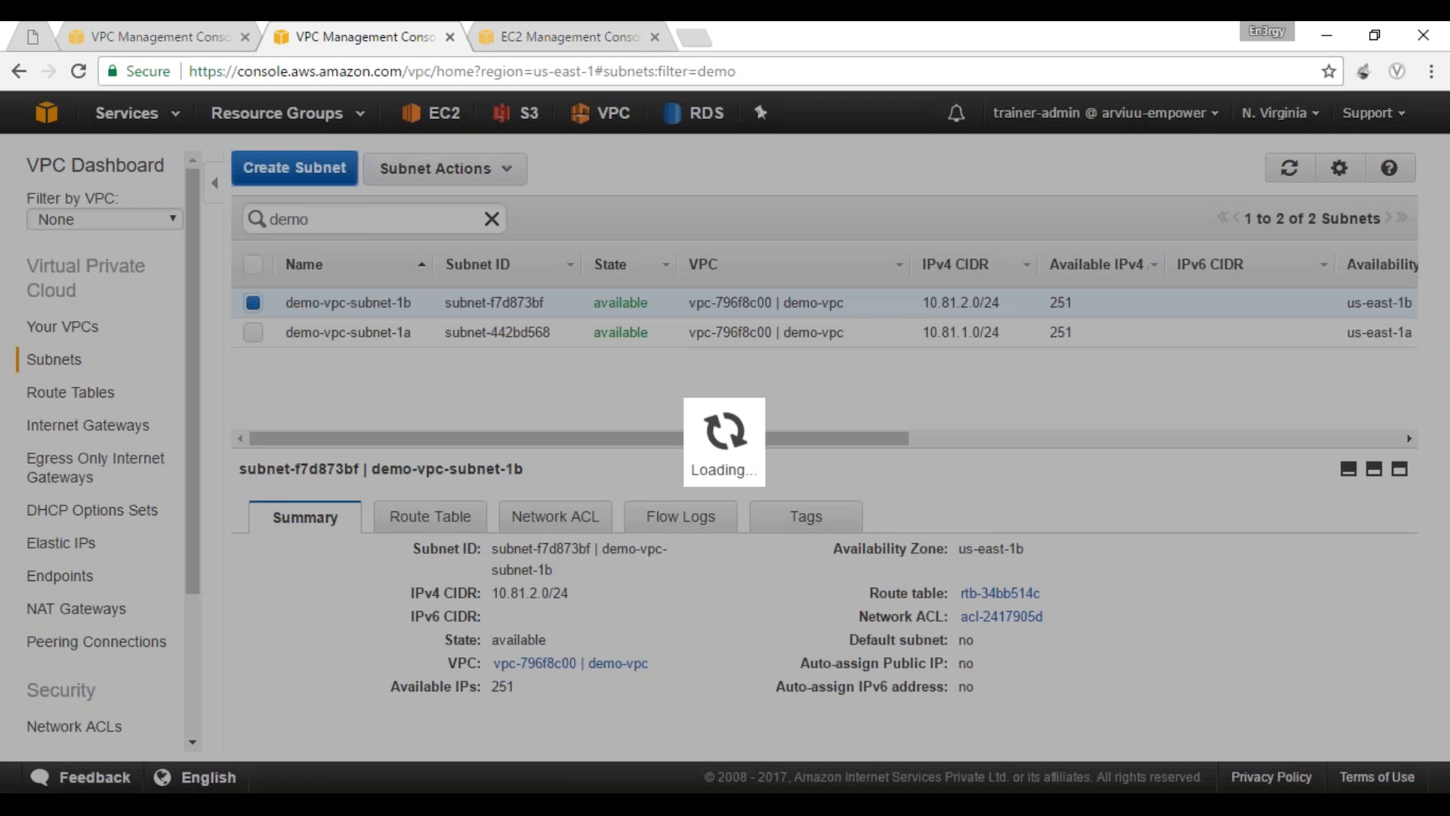
Step: Create a third subnet named demo-vpc-subnet-1c in demo-vpc, with availability zone us-east-1c and its own IPv4 CIDR block
left_click(295, 168)
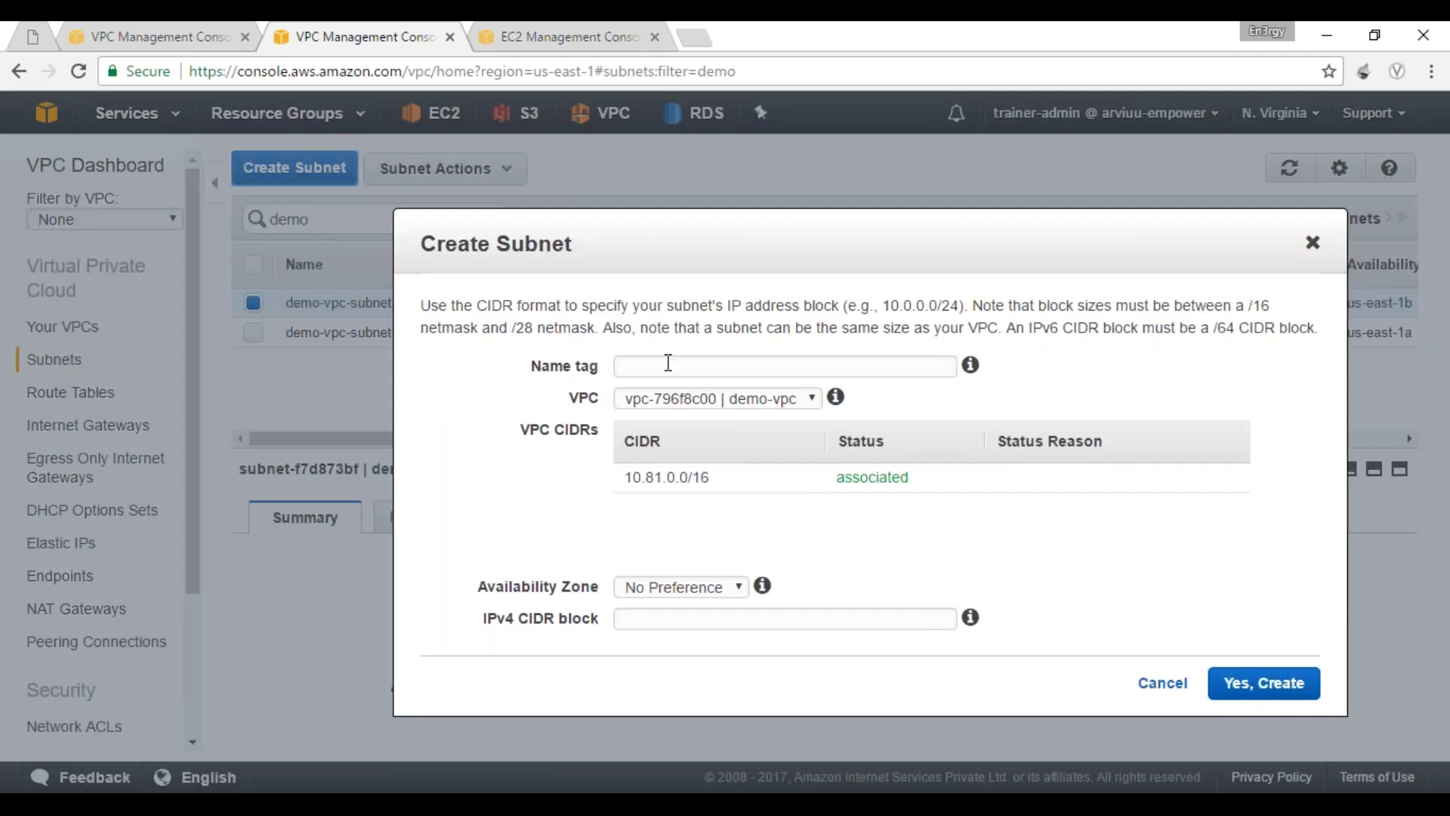
left_click(669, 365)
type("demo-vpc-")
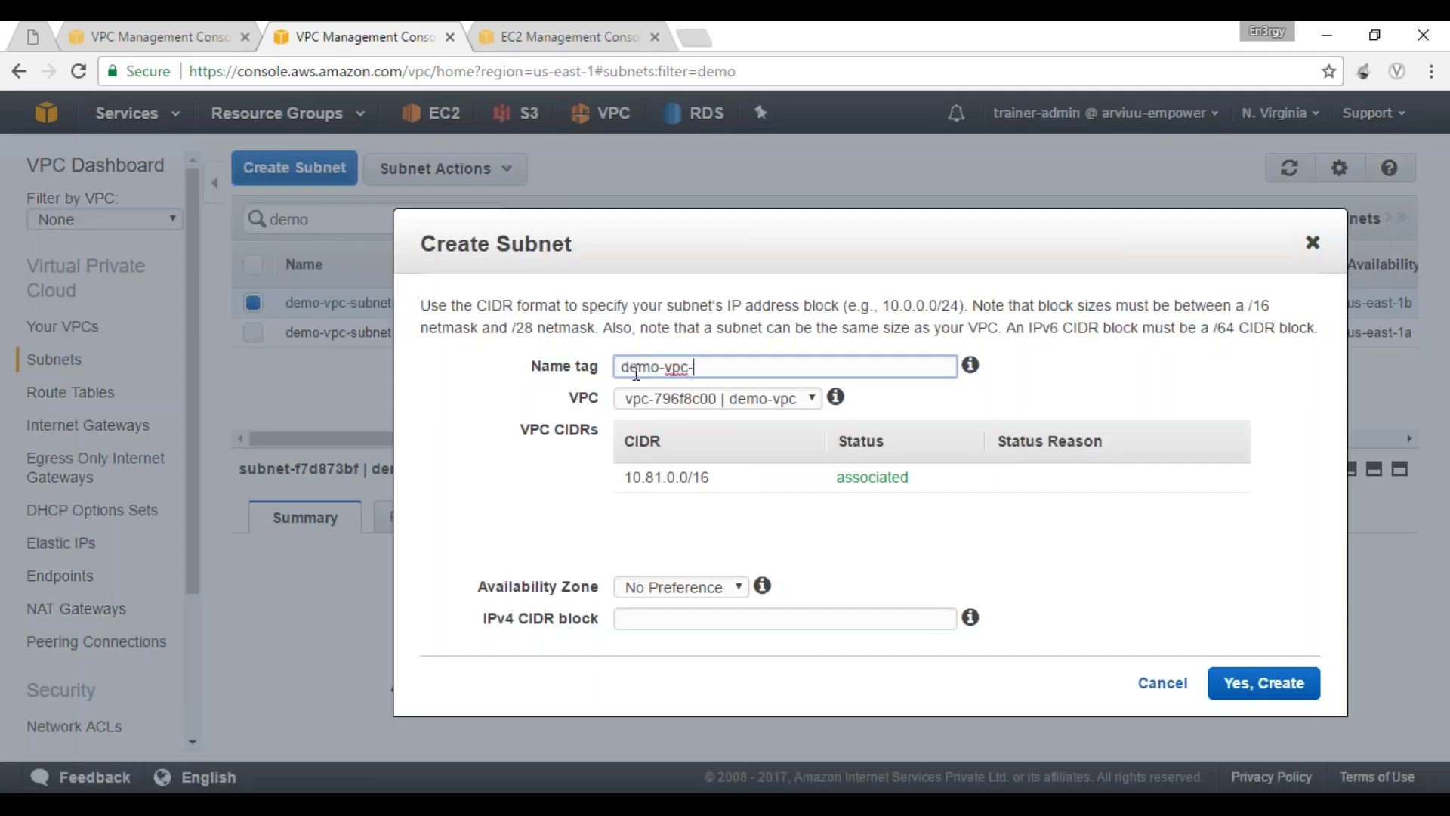
type("subnet-1c")
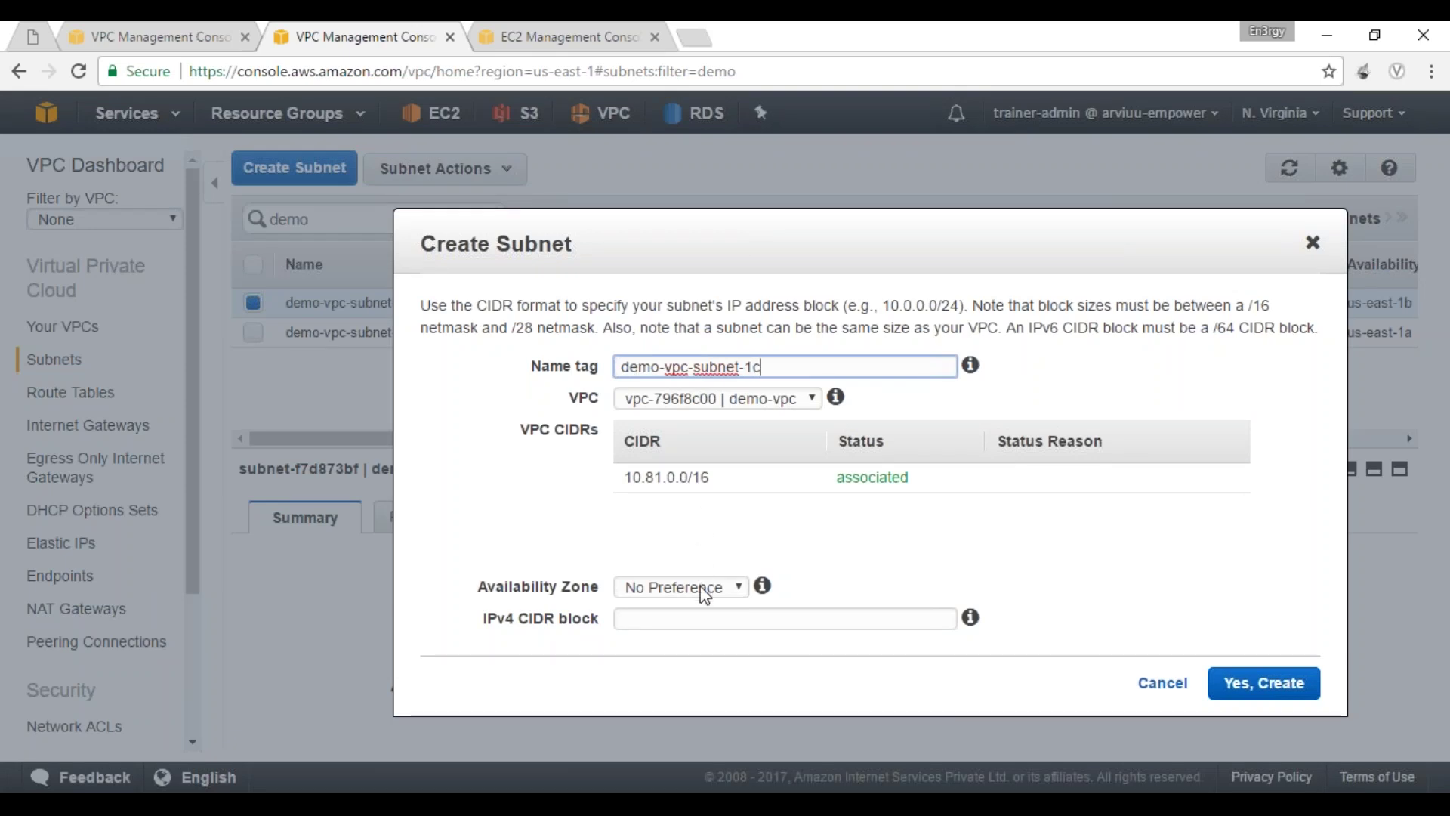
left_click(704, 593)
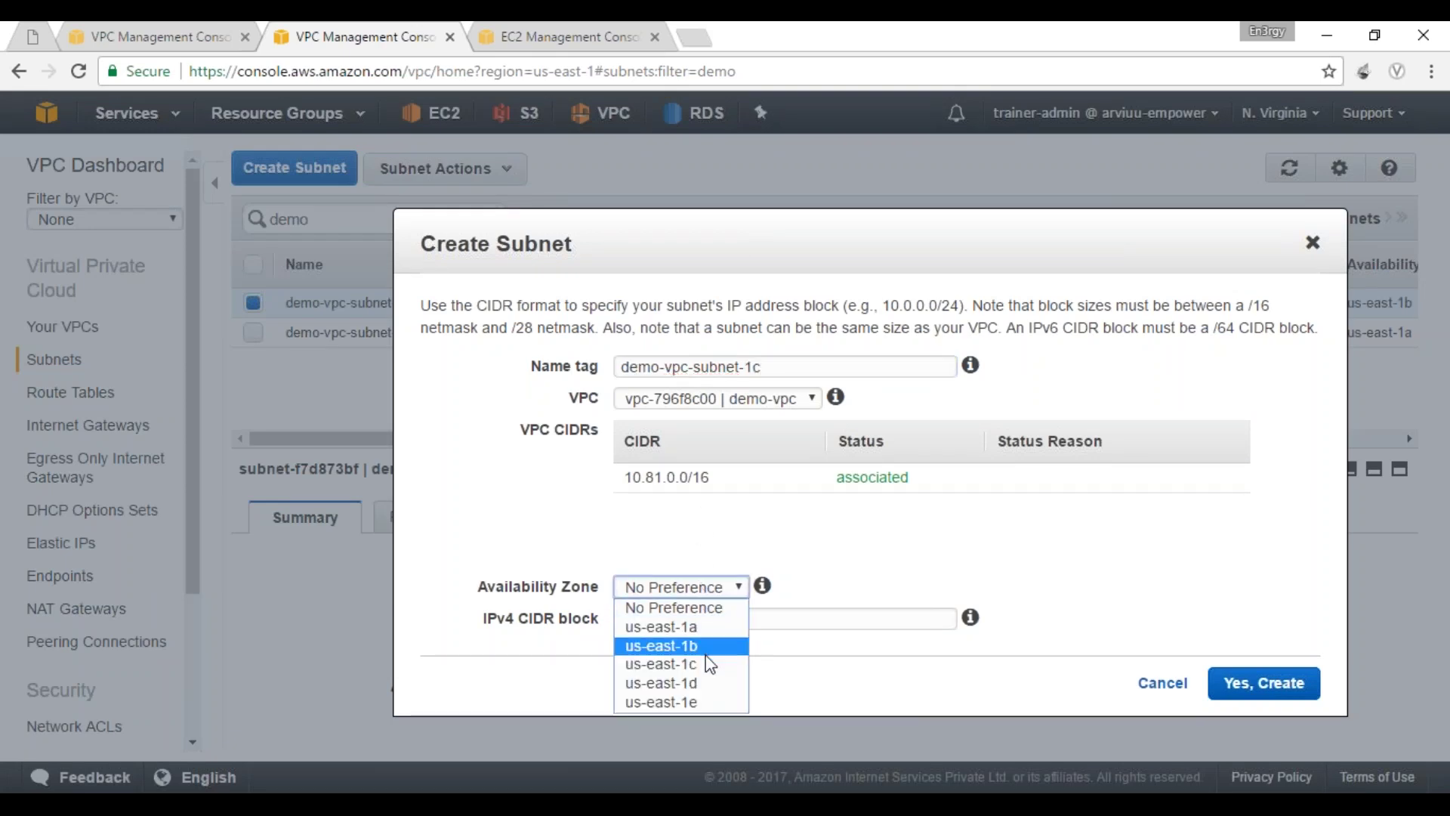
left_click(710, 660)
left_click(714, 619)
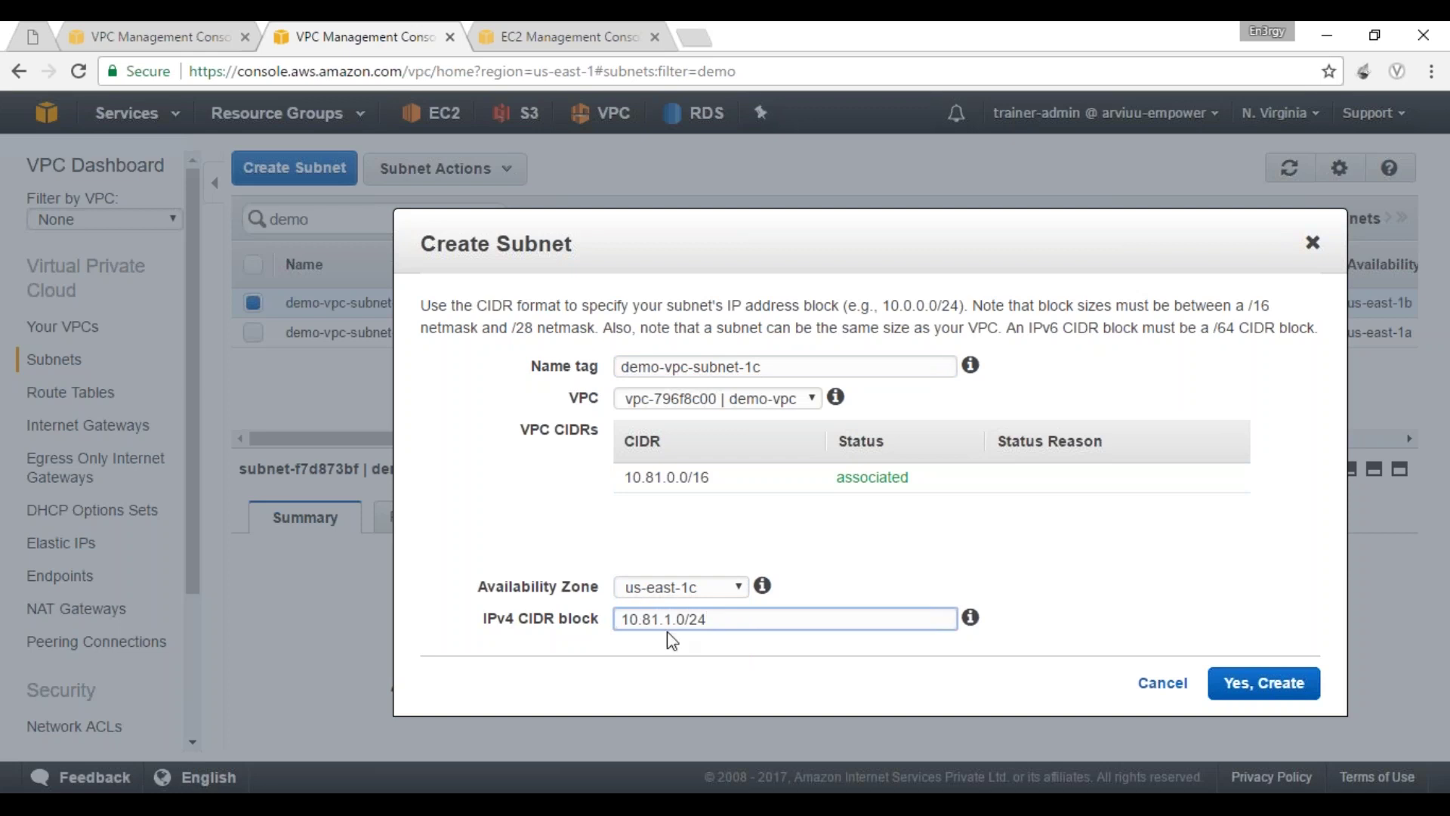
left_click(1239, 692)
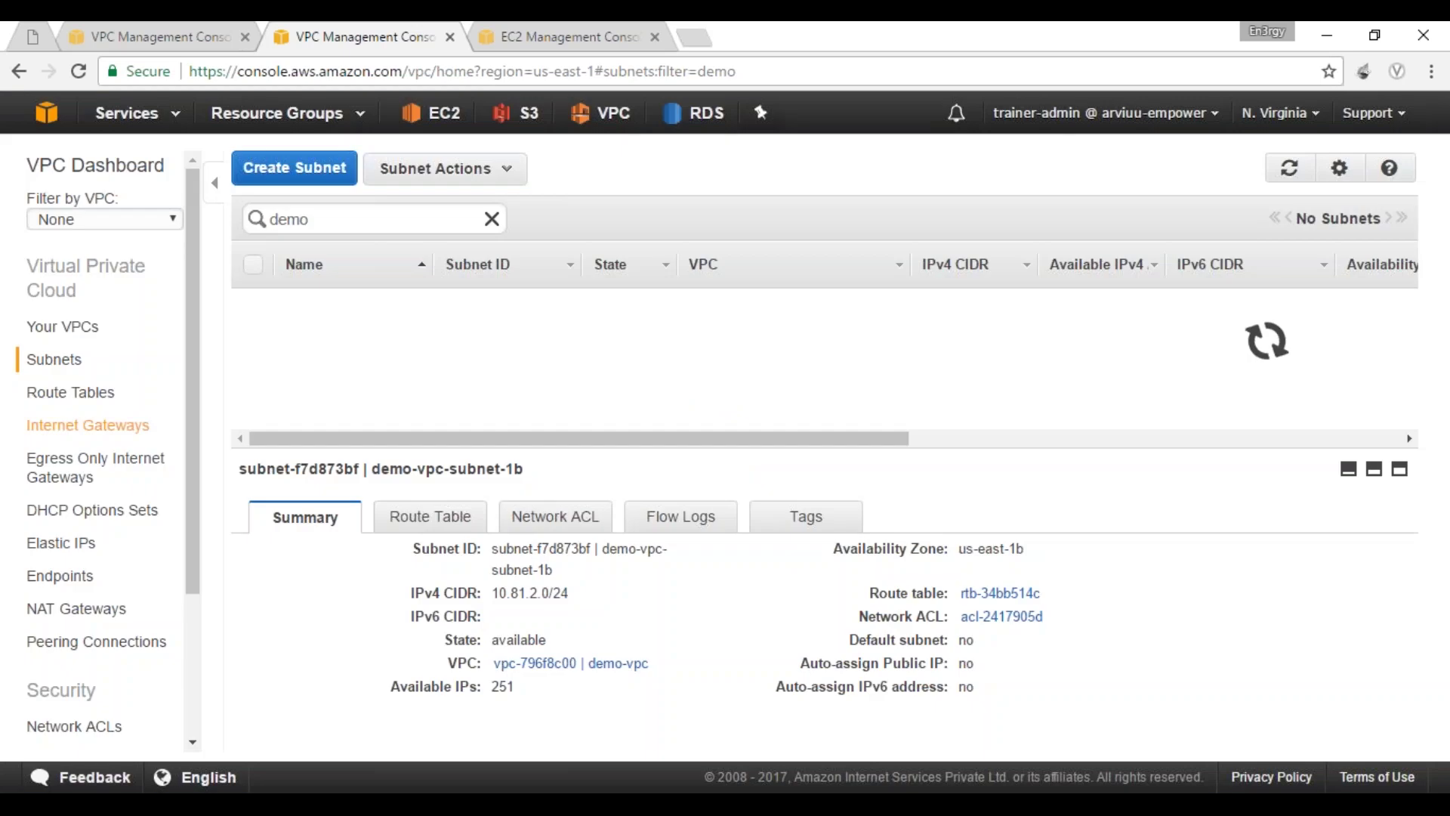
Step: Create an internet gateway named demo-vpc-igw and attach it to demo-vpc
left_click(113, 425)
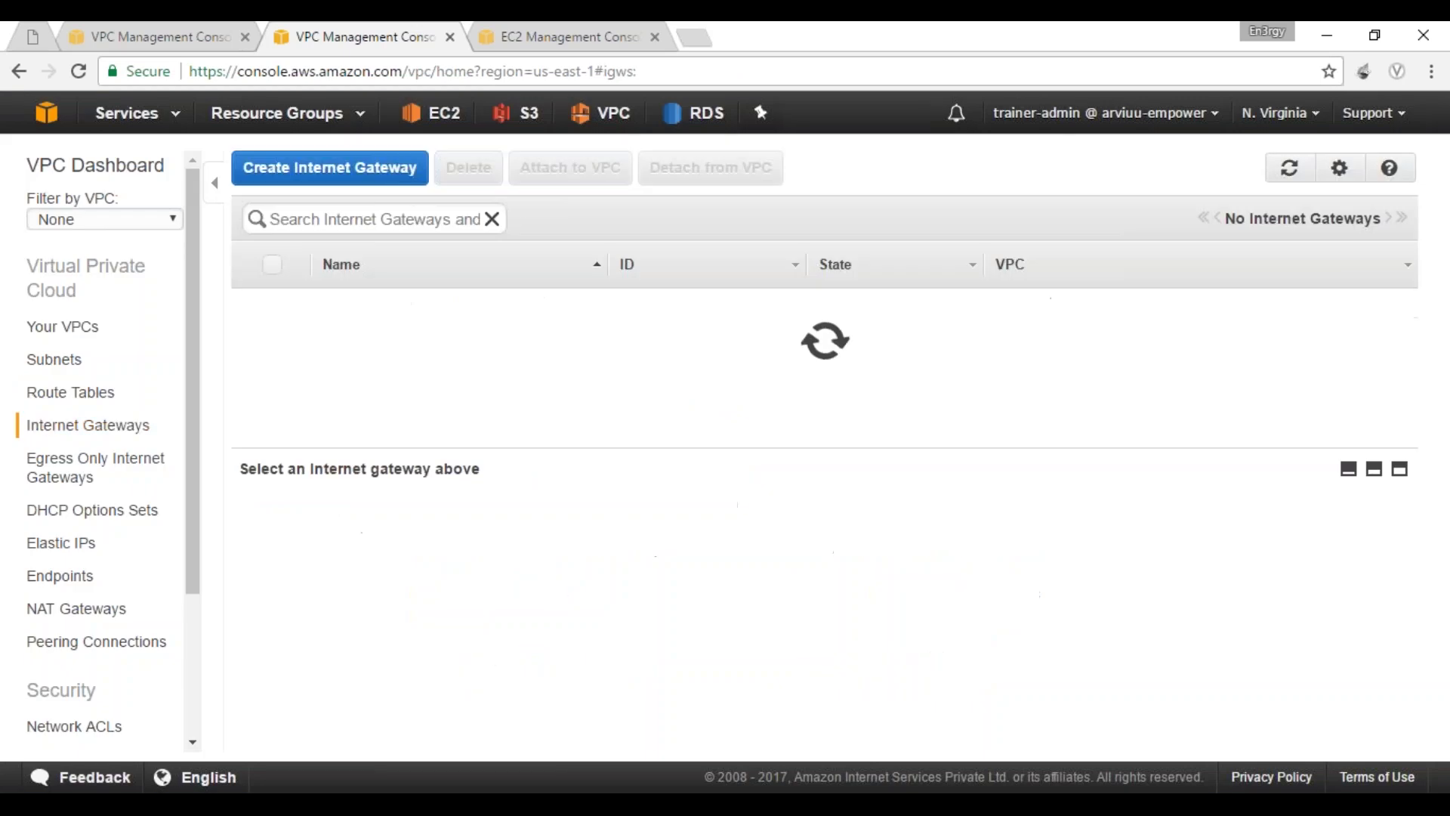
left_click(357, 167)
left_click(668, 352)
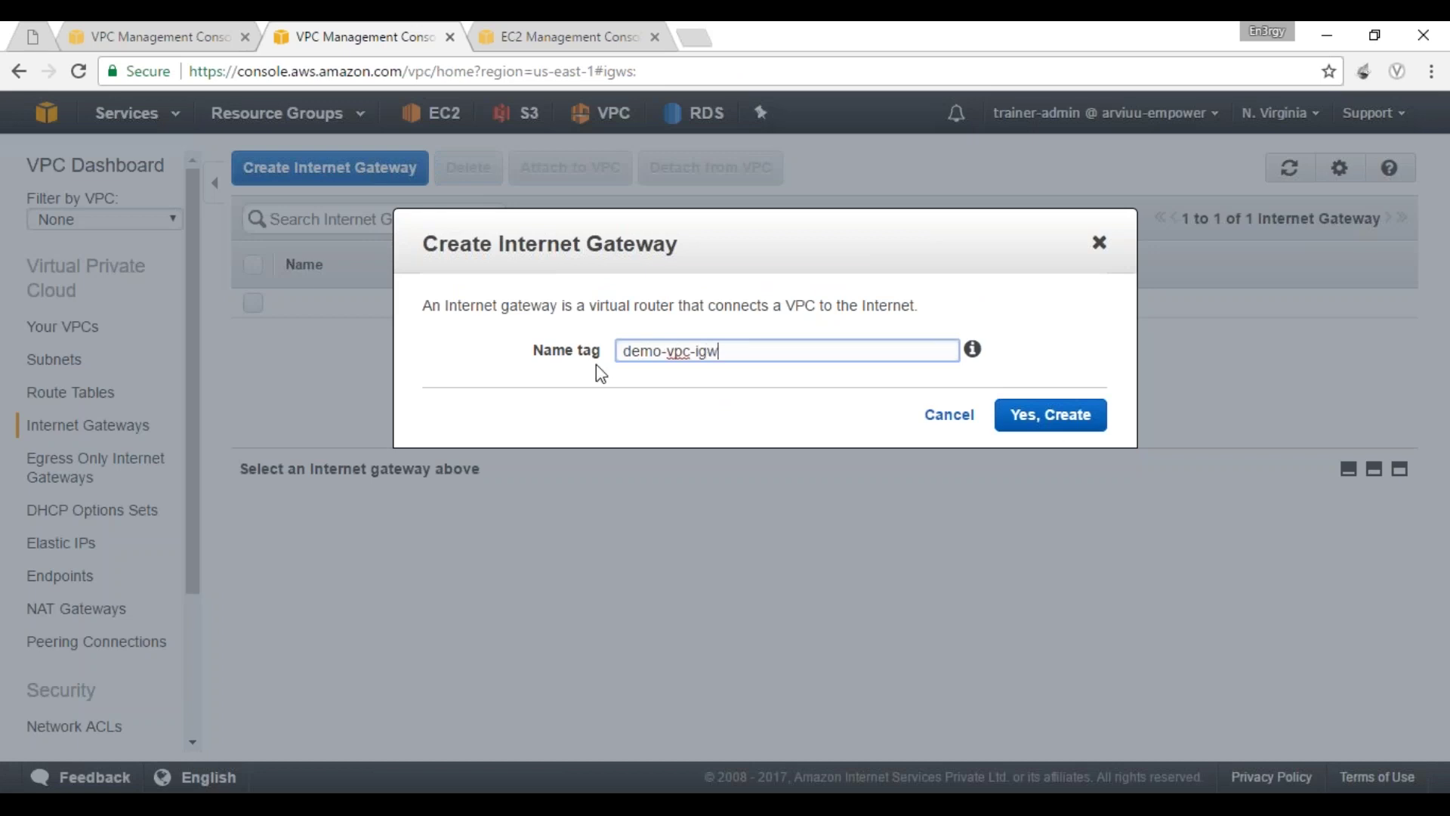
left_click(1067, 427)
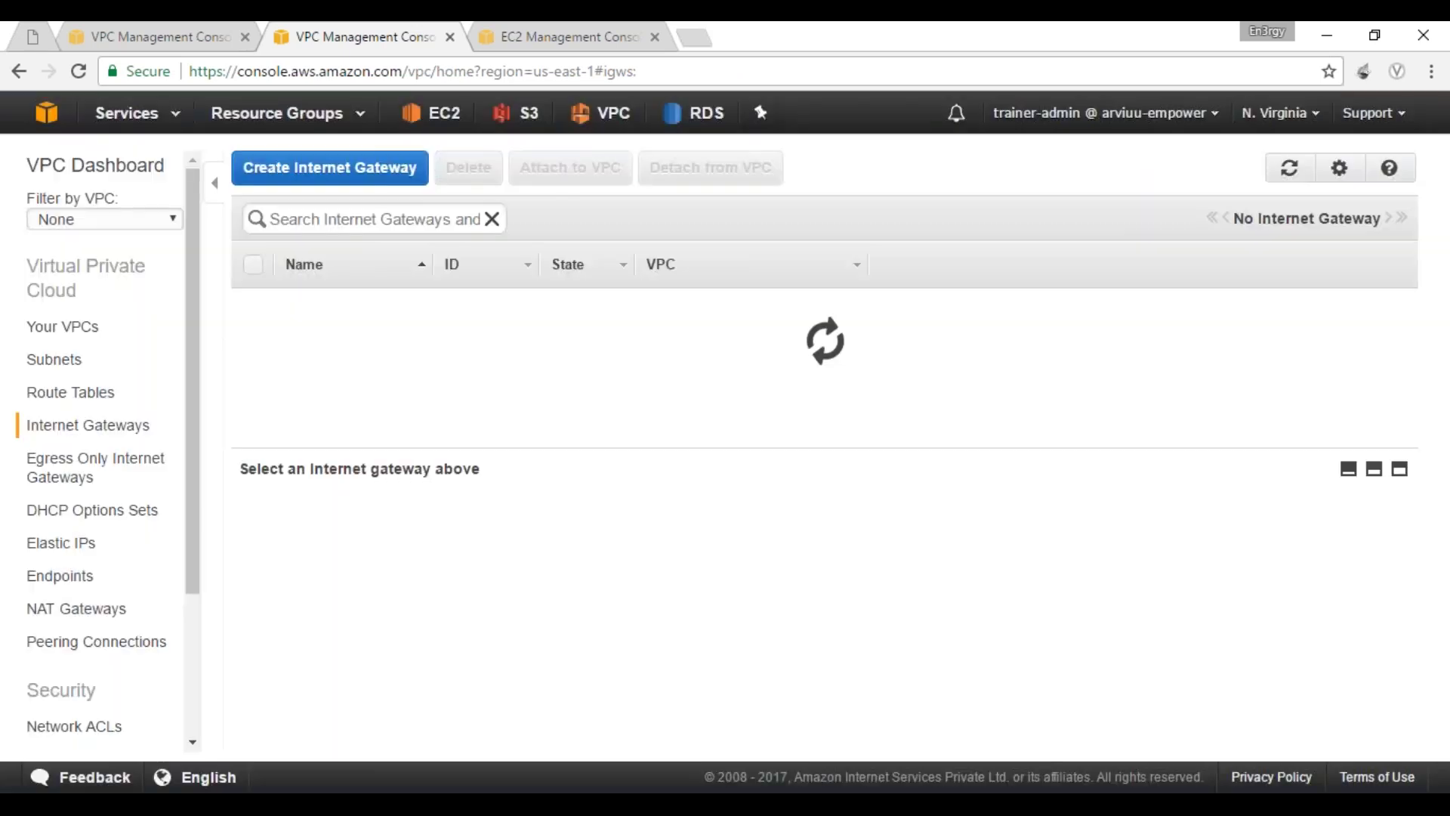
left_click(570, 168)
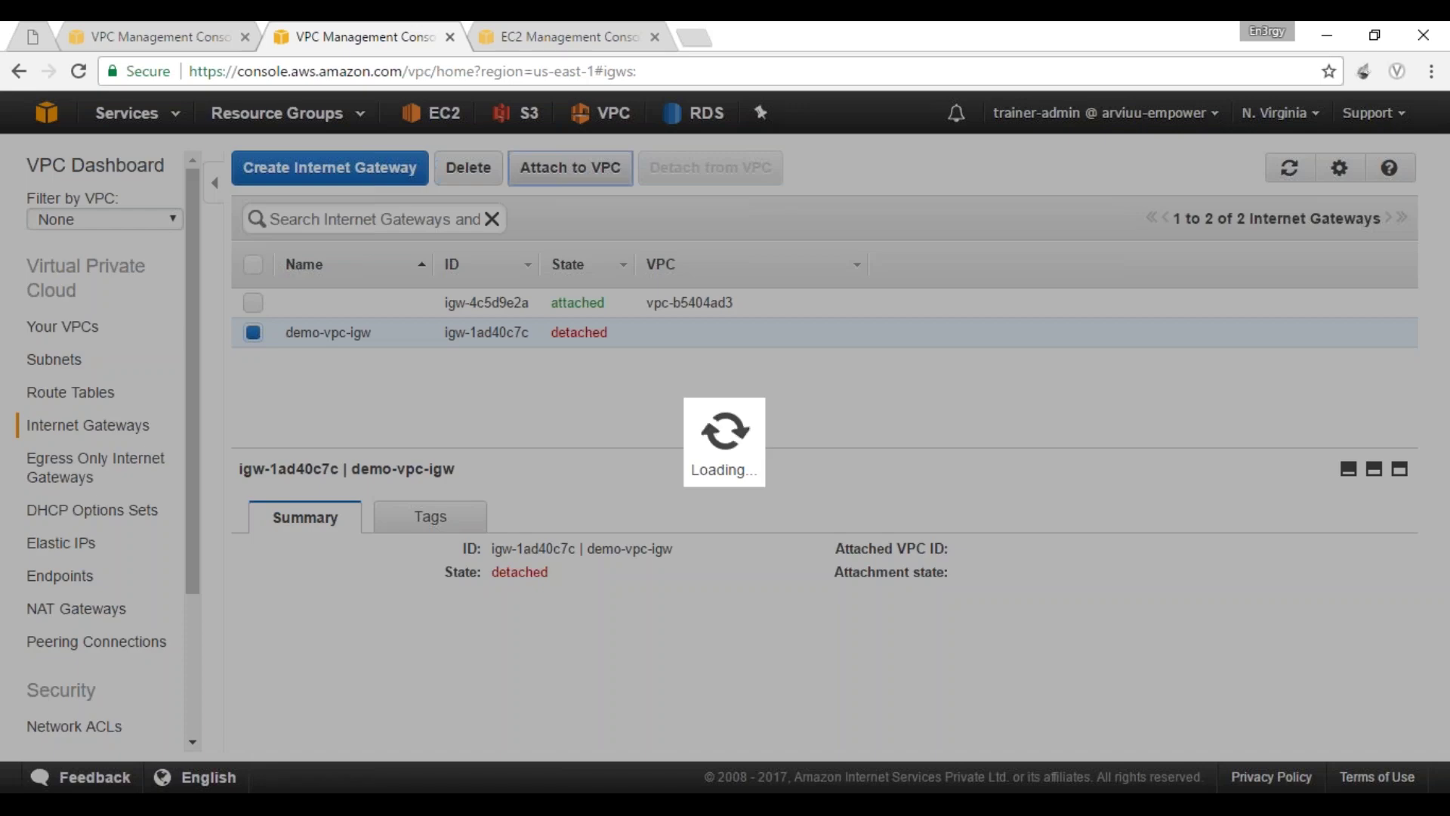
left_click(995, 430)
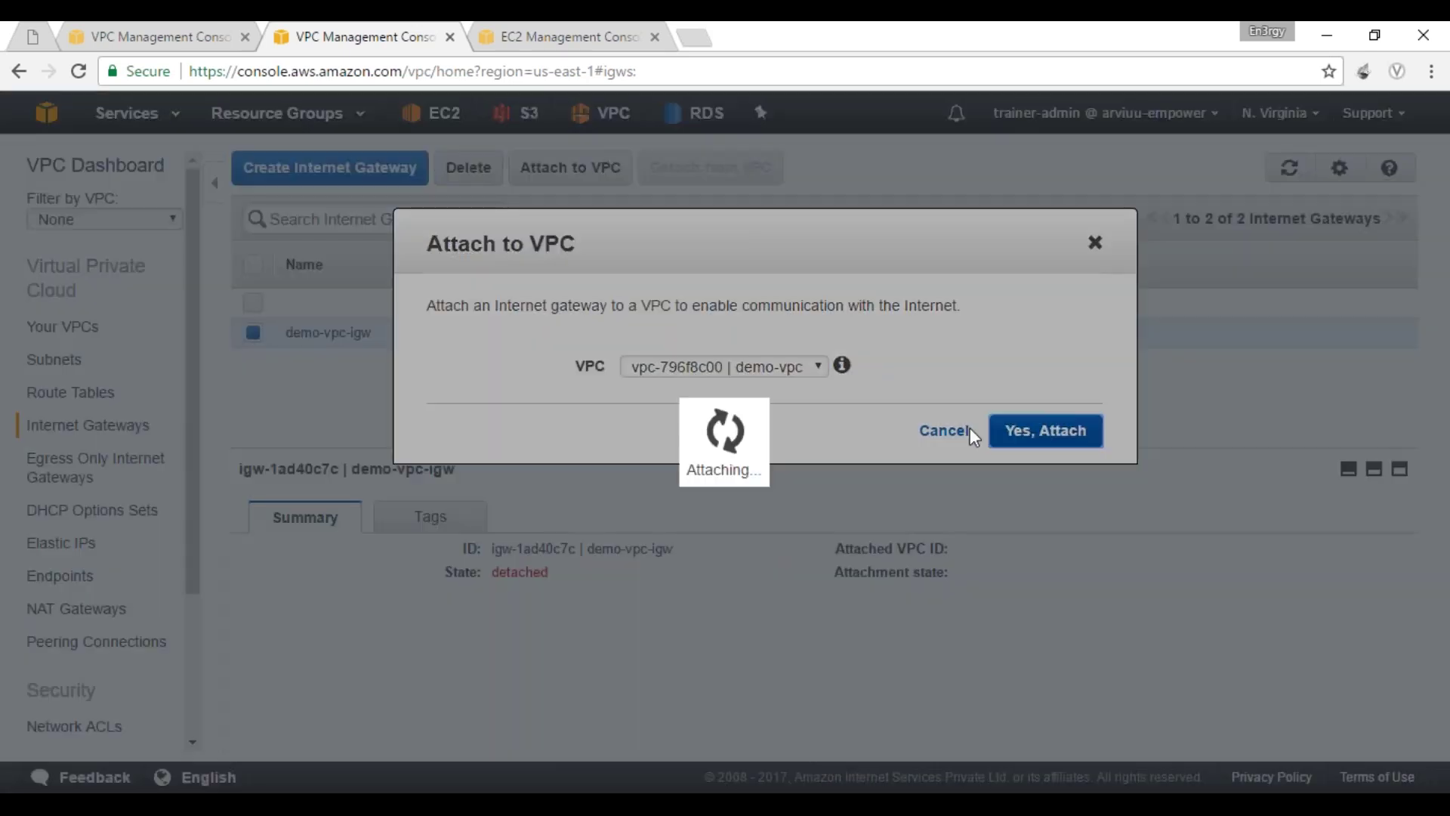
Step: Open the list of route tables and filter it by "demo"
left_click_drag(194, 582, 185, 727)
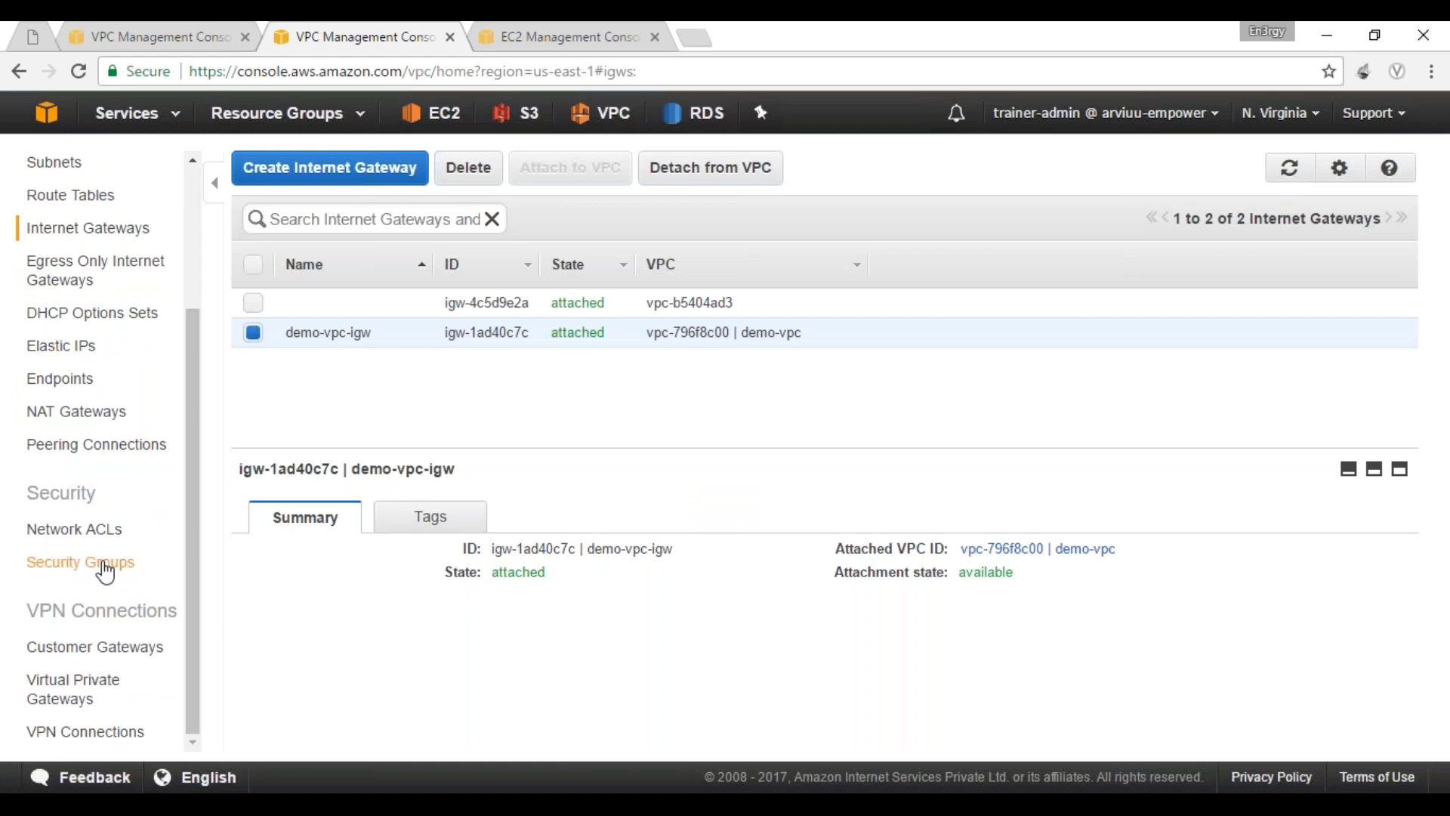
scroll(122, 330, "up", 3)
left_click(70, 299)
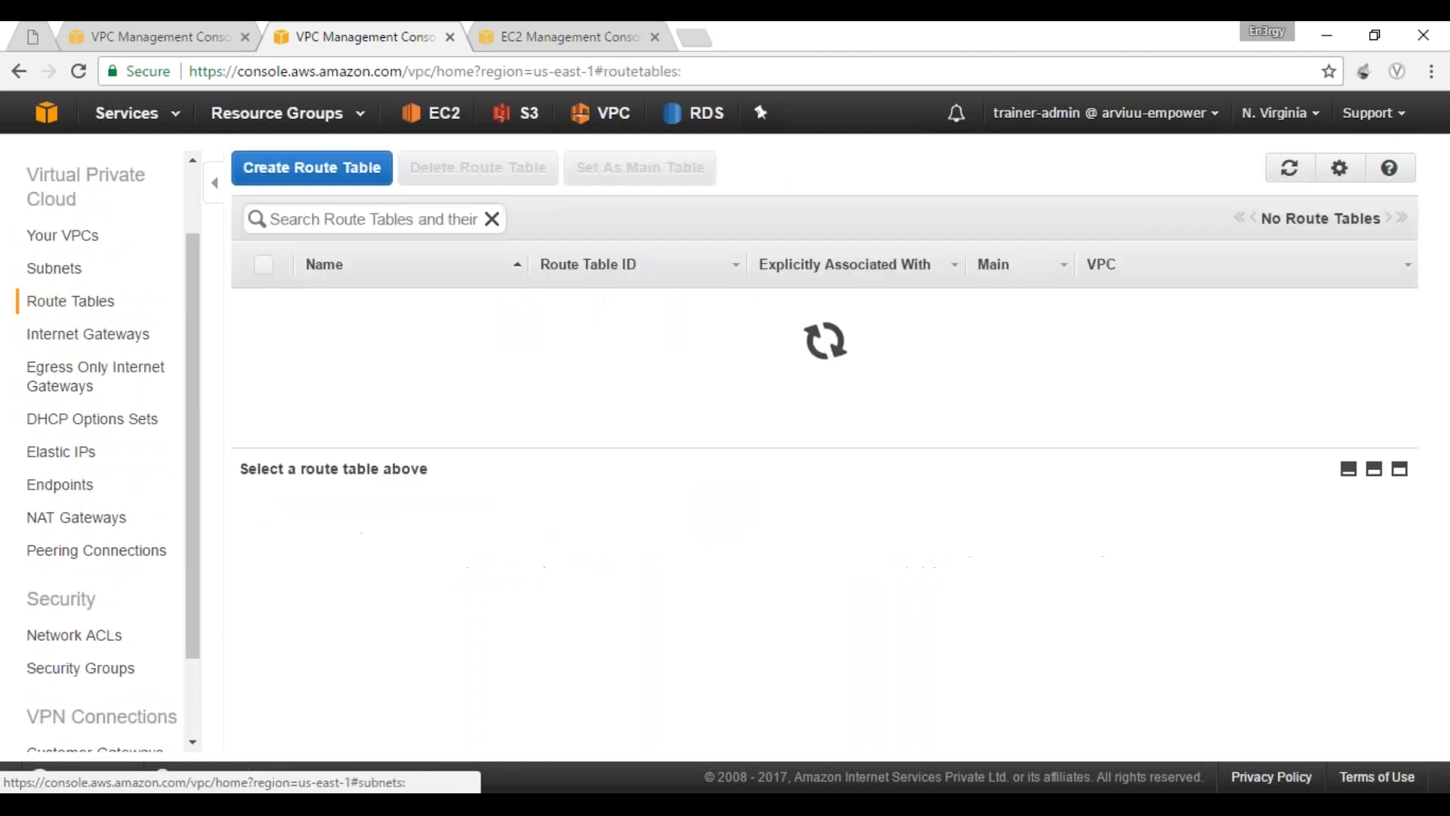
type("dem")
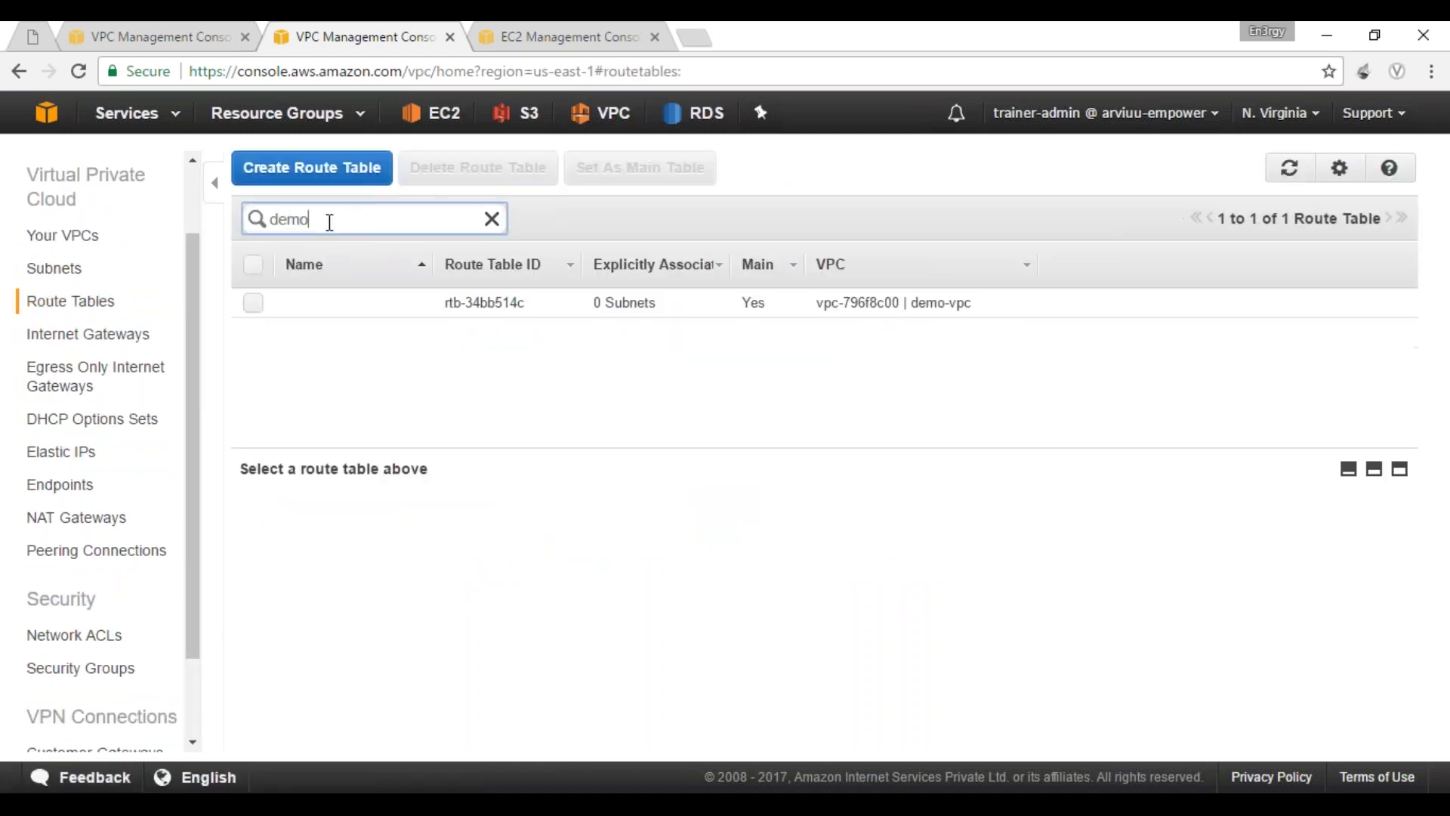
type("o")
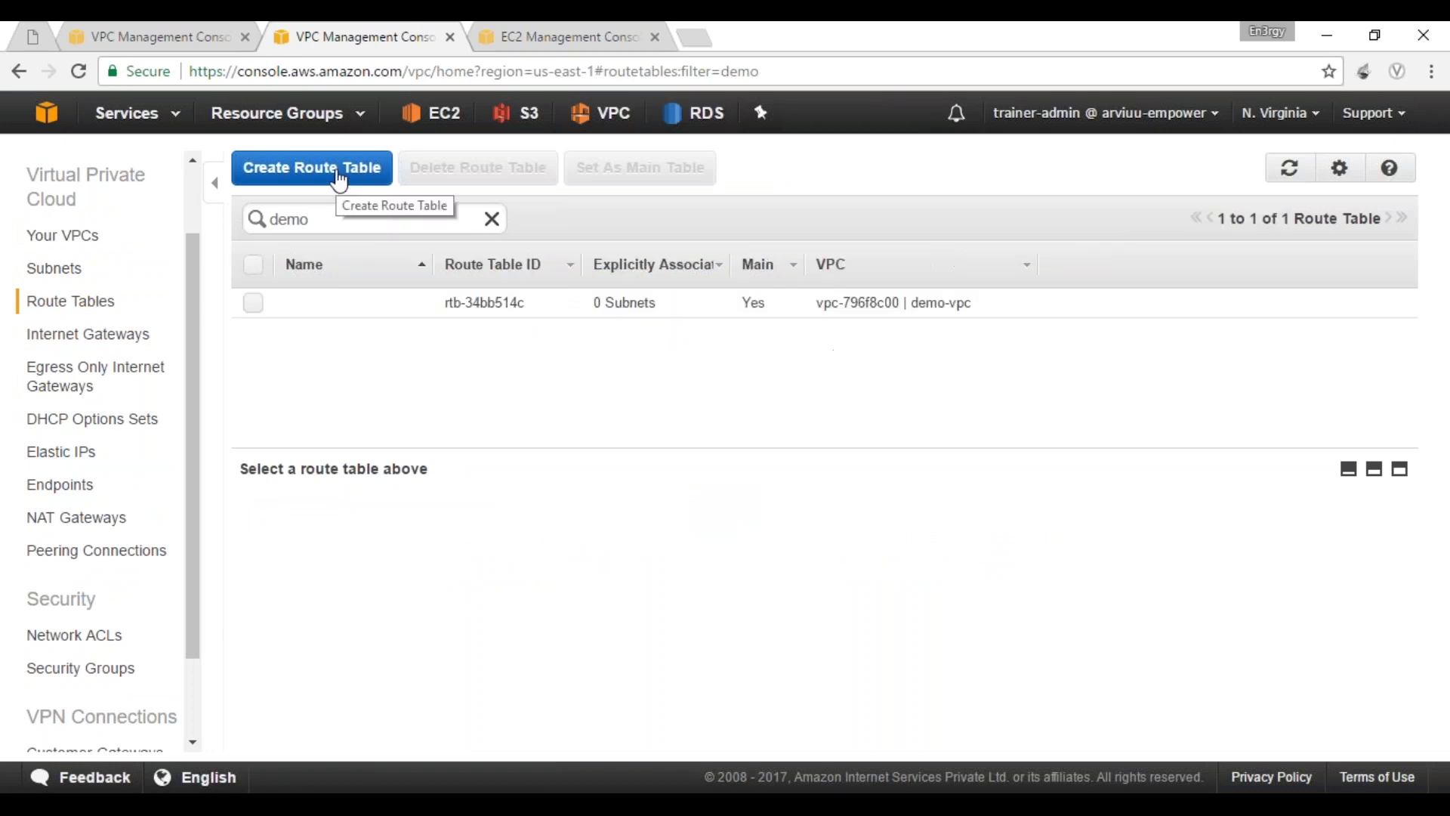
Step: Create a route table named demo-vpc-rtb for demo-vpc
left_click(338, 176)
left_click(635, 366)
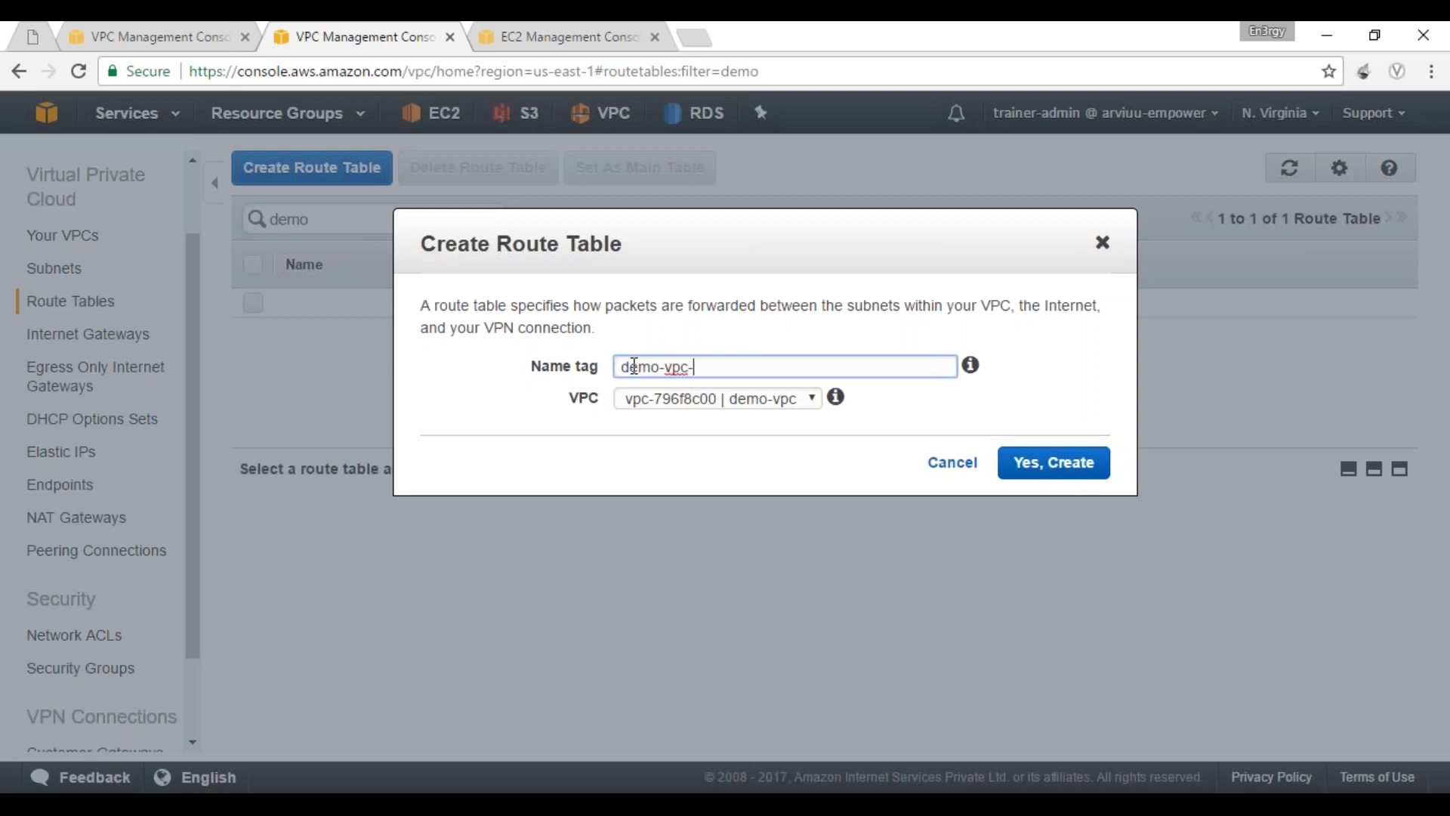
left_click(994, 463)
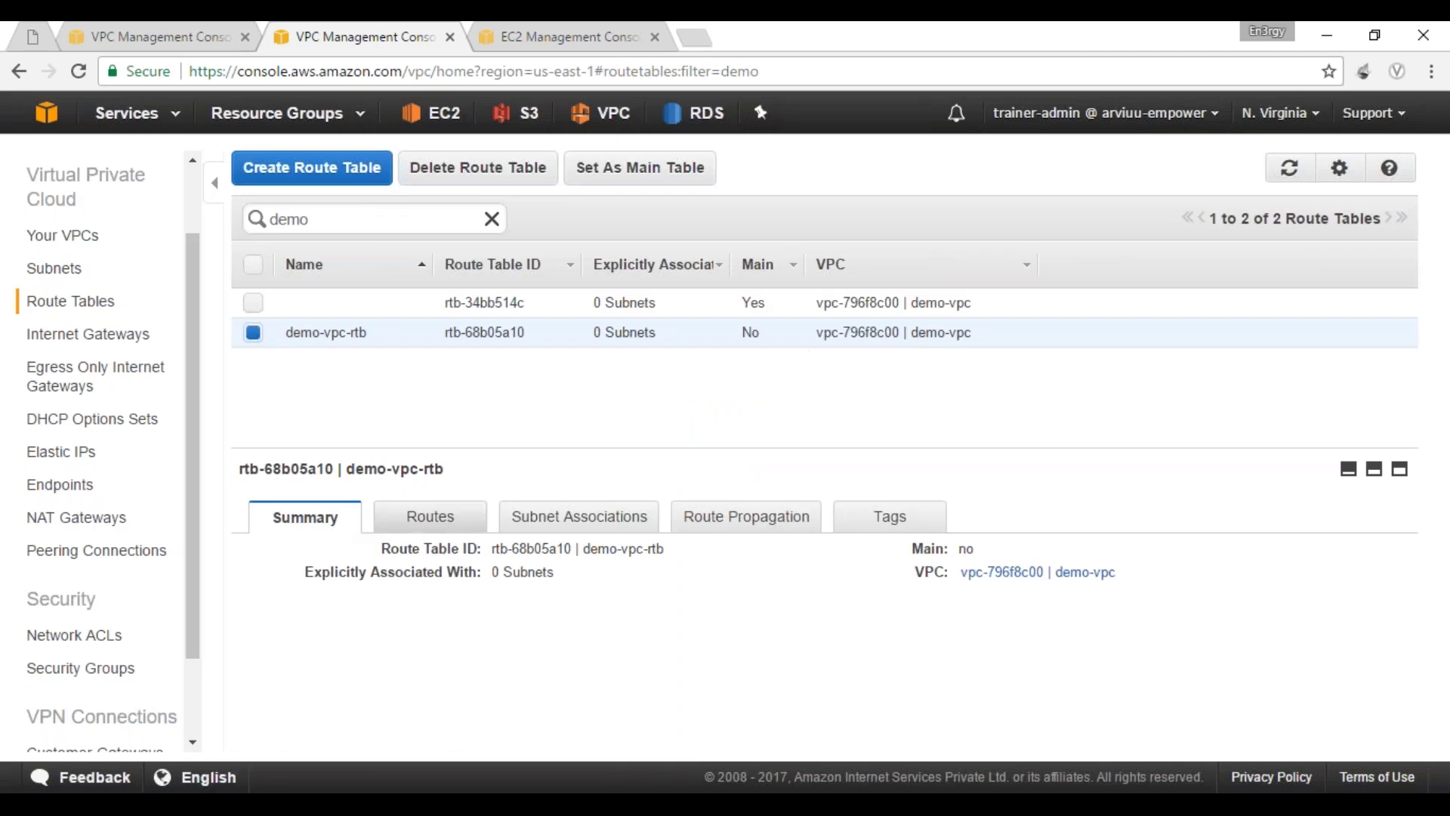
Step: Add a route to demo-vpc-rtb with destination 0.0.0.0/0 and the demo-vpc-igw internet gateway as target, and save it
left_click(428, 521)
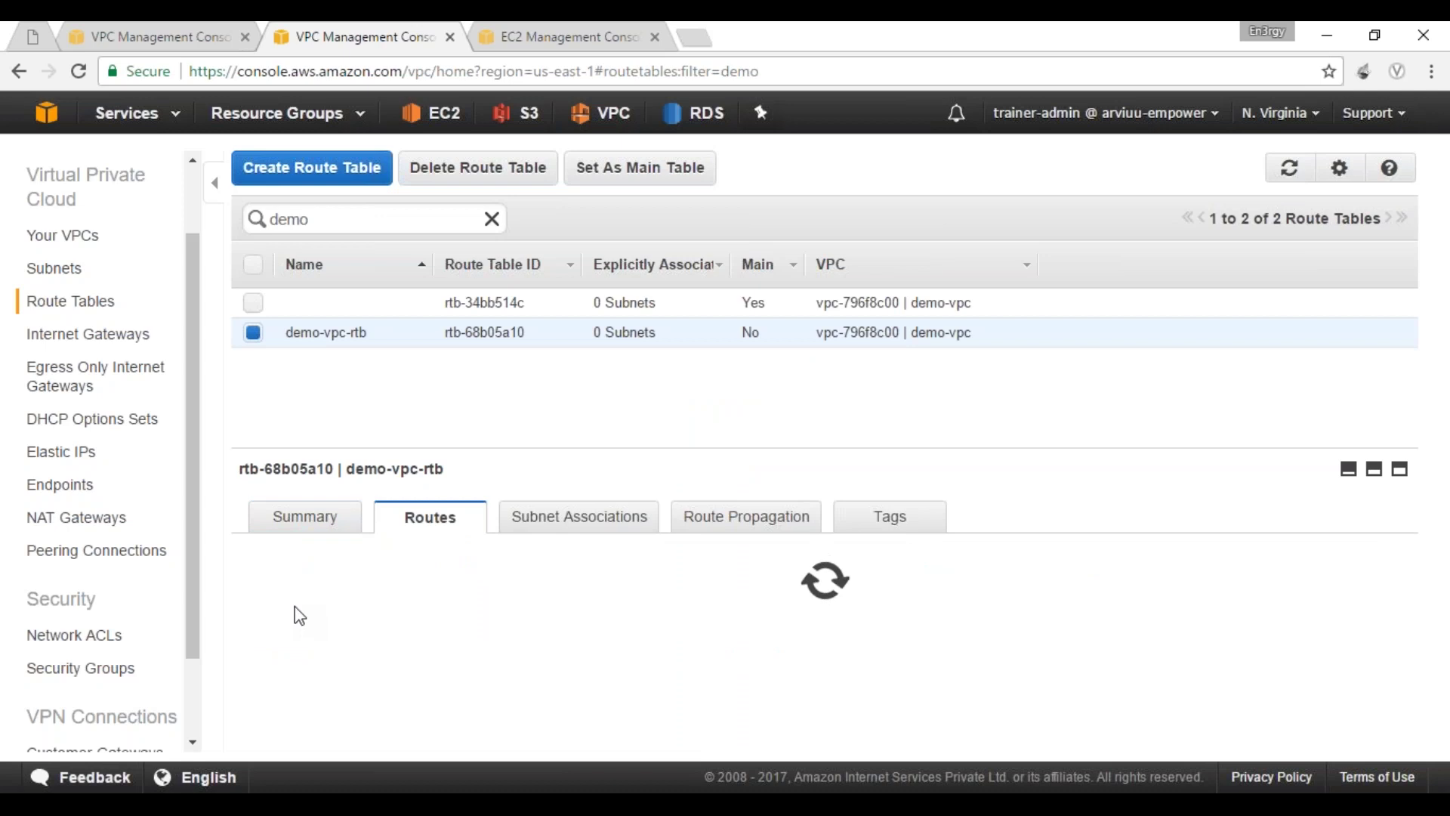
left_click(328, 686)
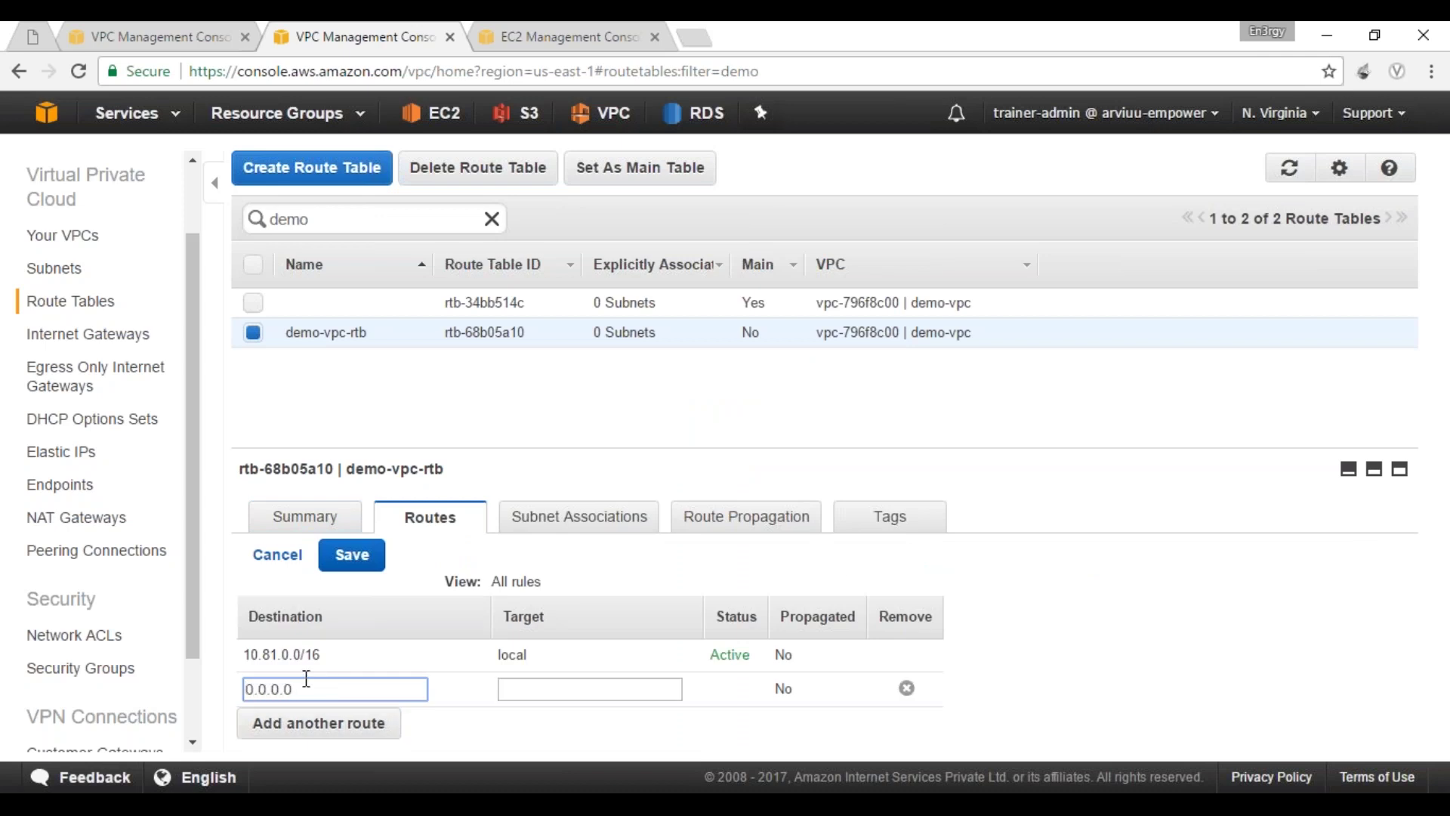
key("Tab")
type("i")
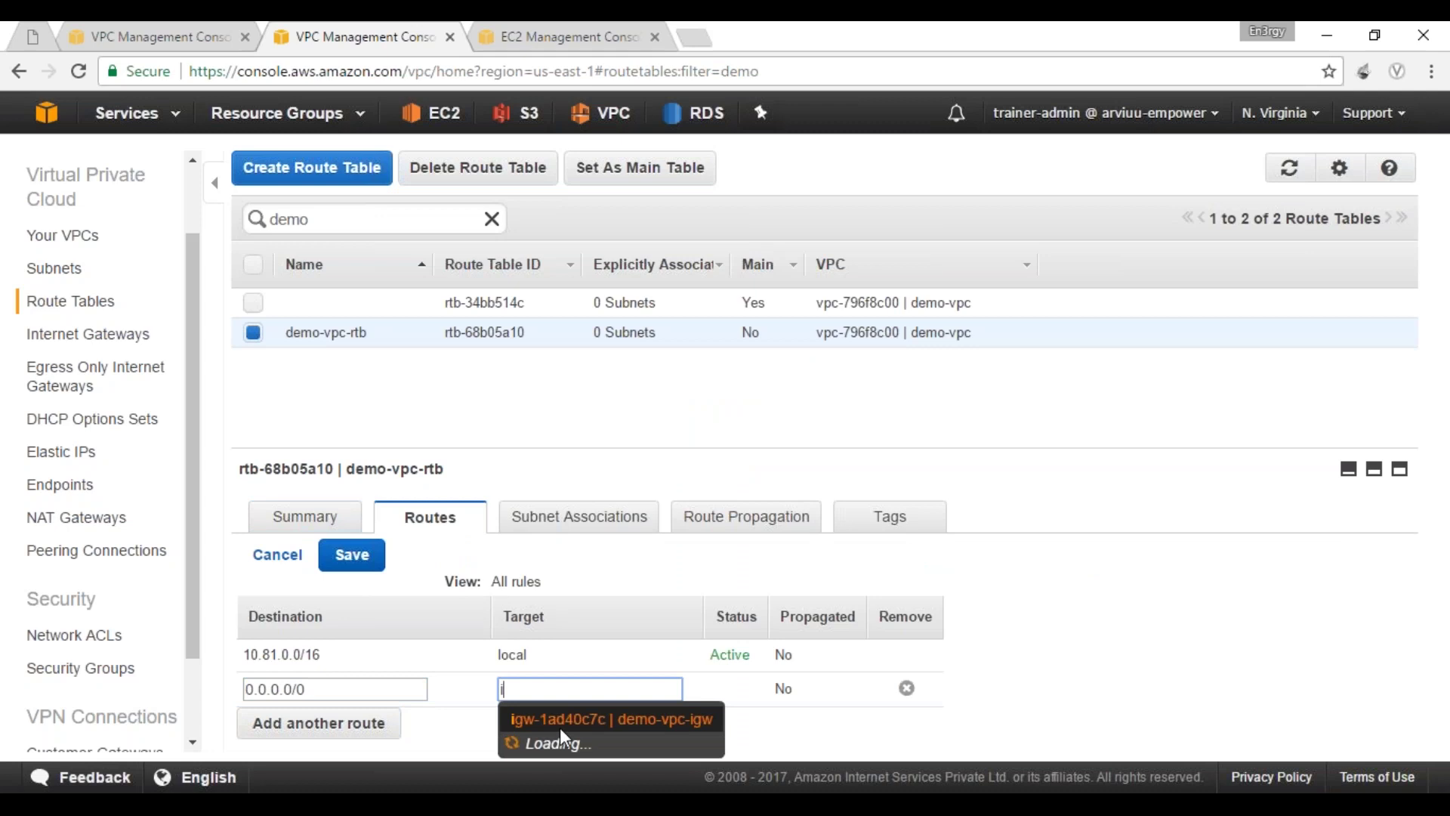
left_click(562, 722)
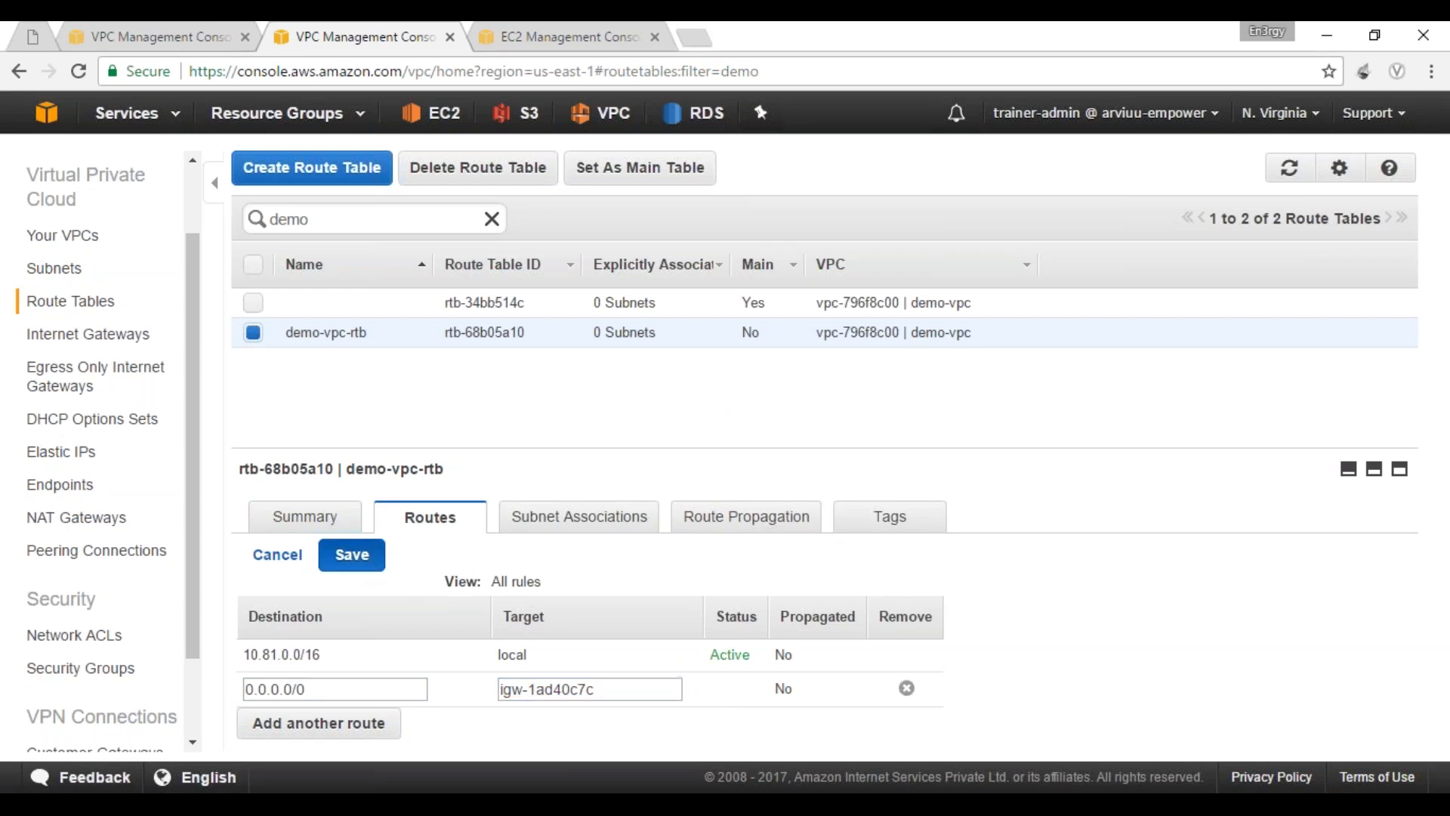
left_click(363, 559)
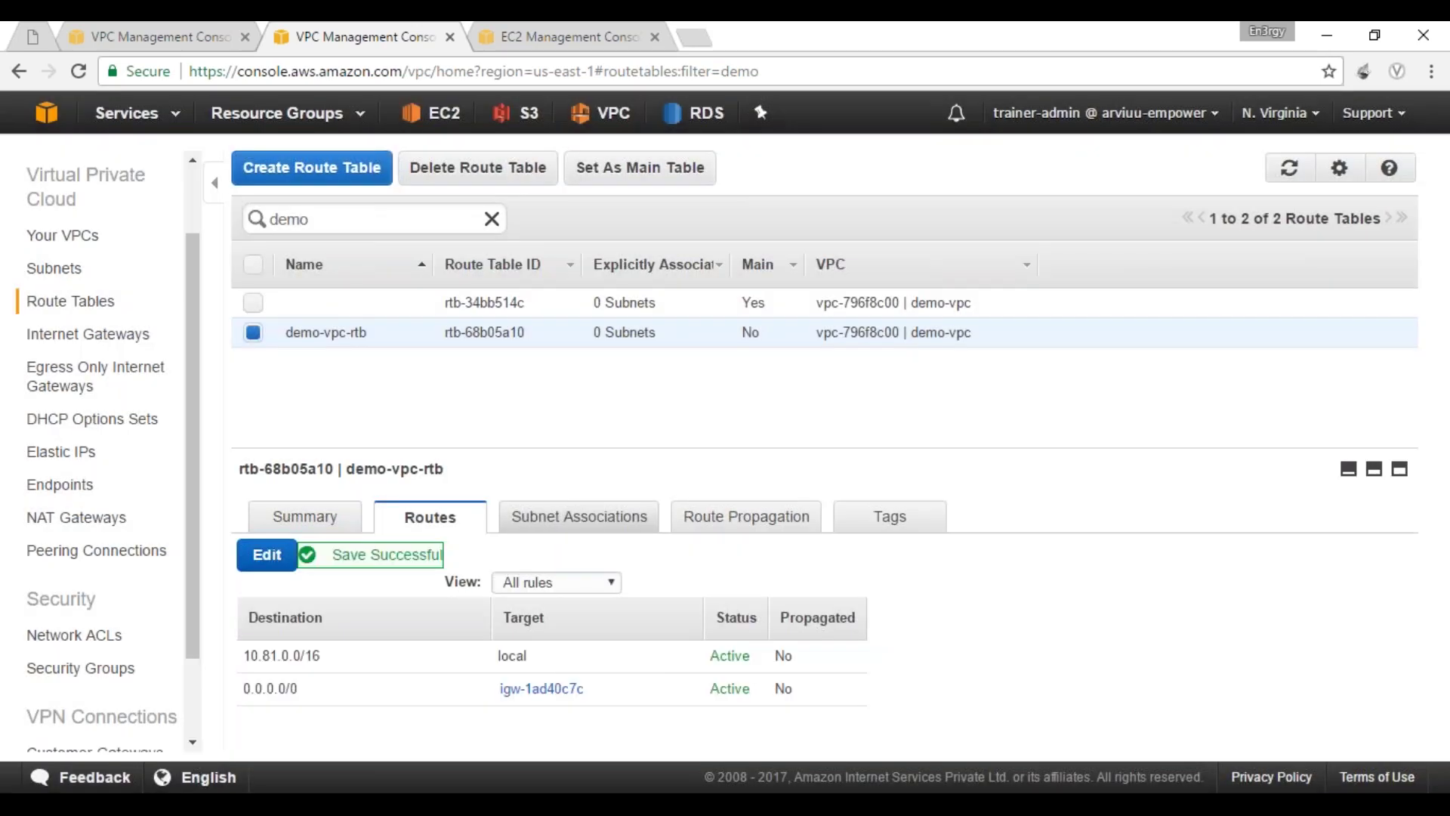
Step: Associate demo-vpc-subnet-1a, demo-vpc-subnet-1b and demo-vpc-subnet-1c with the demo-vpc-rtb route table and save the associations
left_click(573, 520)
left_click(272, 555)
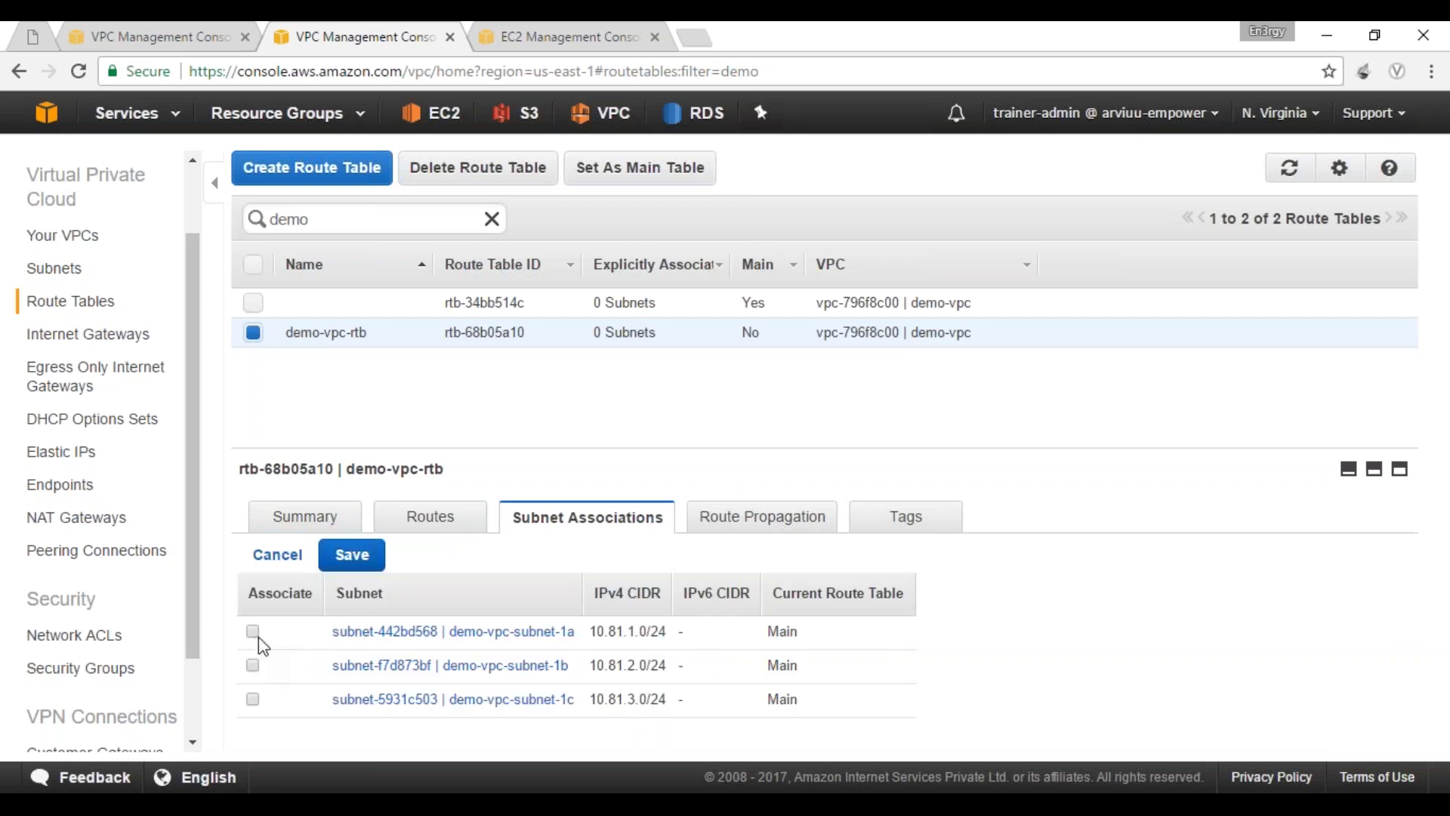
left_click(352, 554)
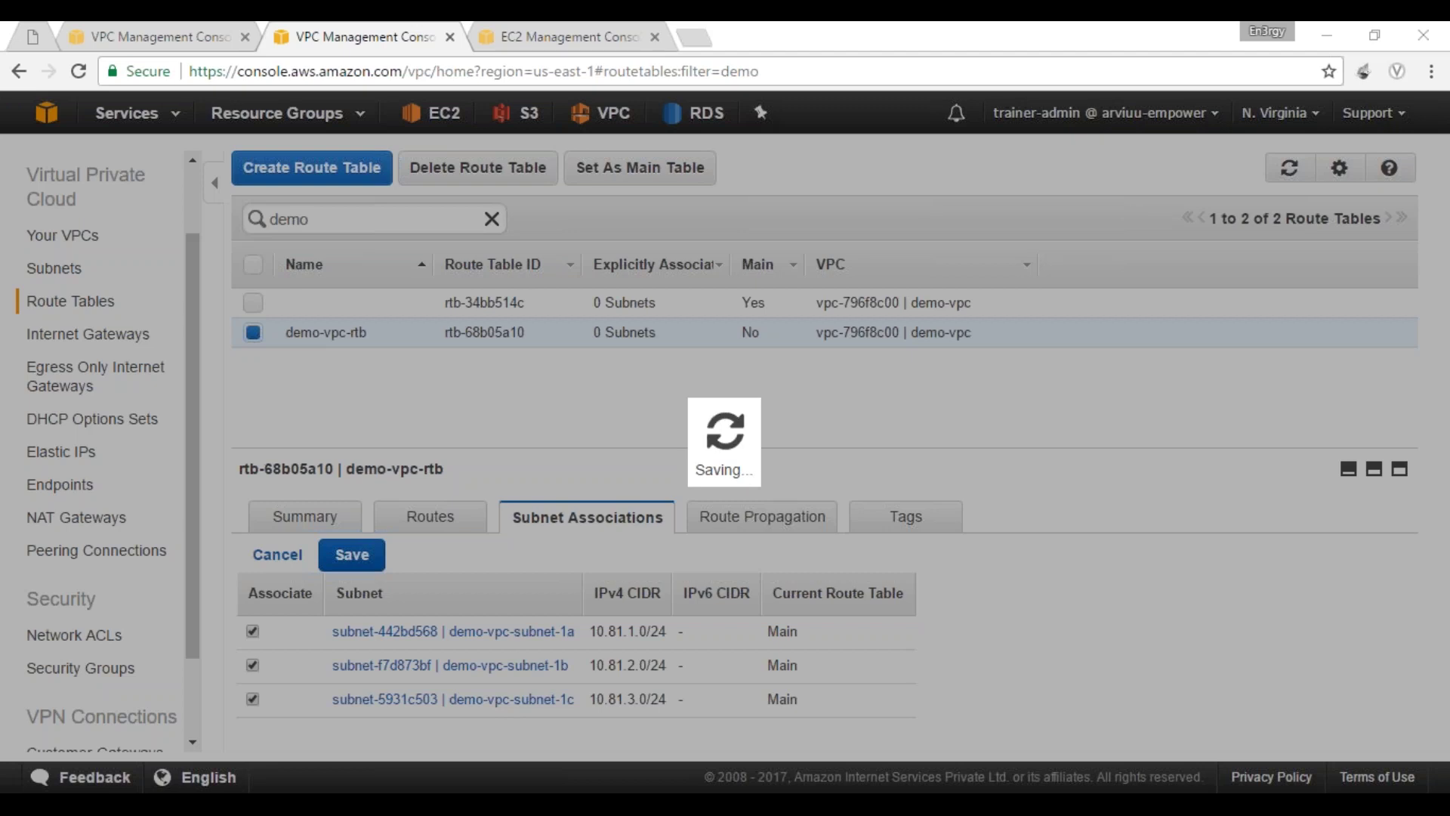
Step: Open the list of VPC security groups and filter it by "demo"
left_click(60, 670)
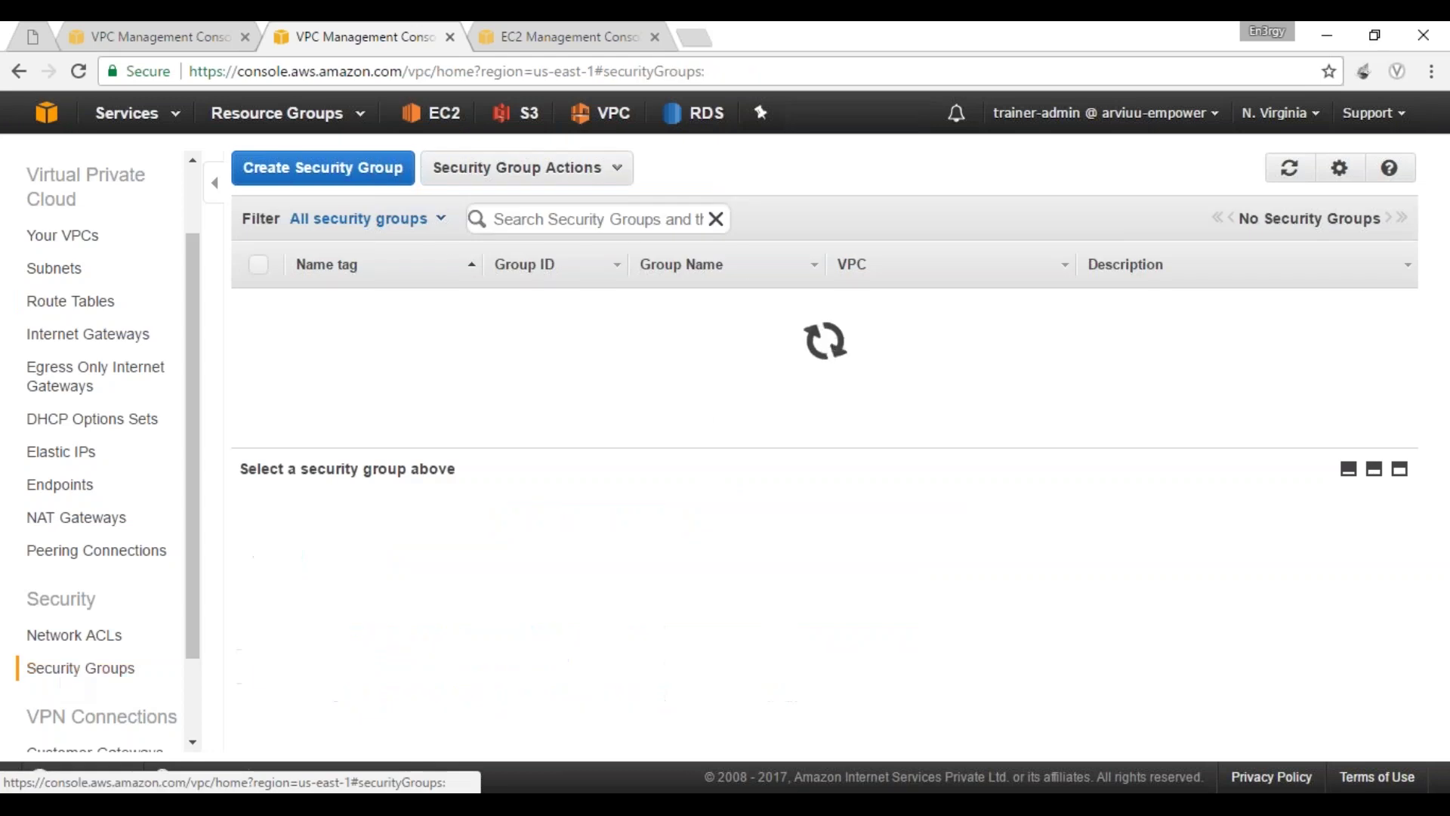
left_click(566, 219)
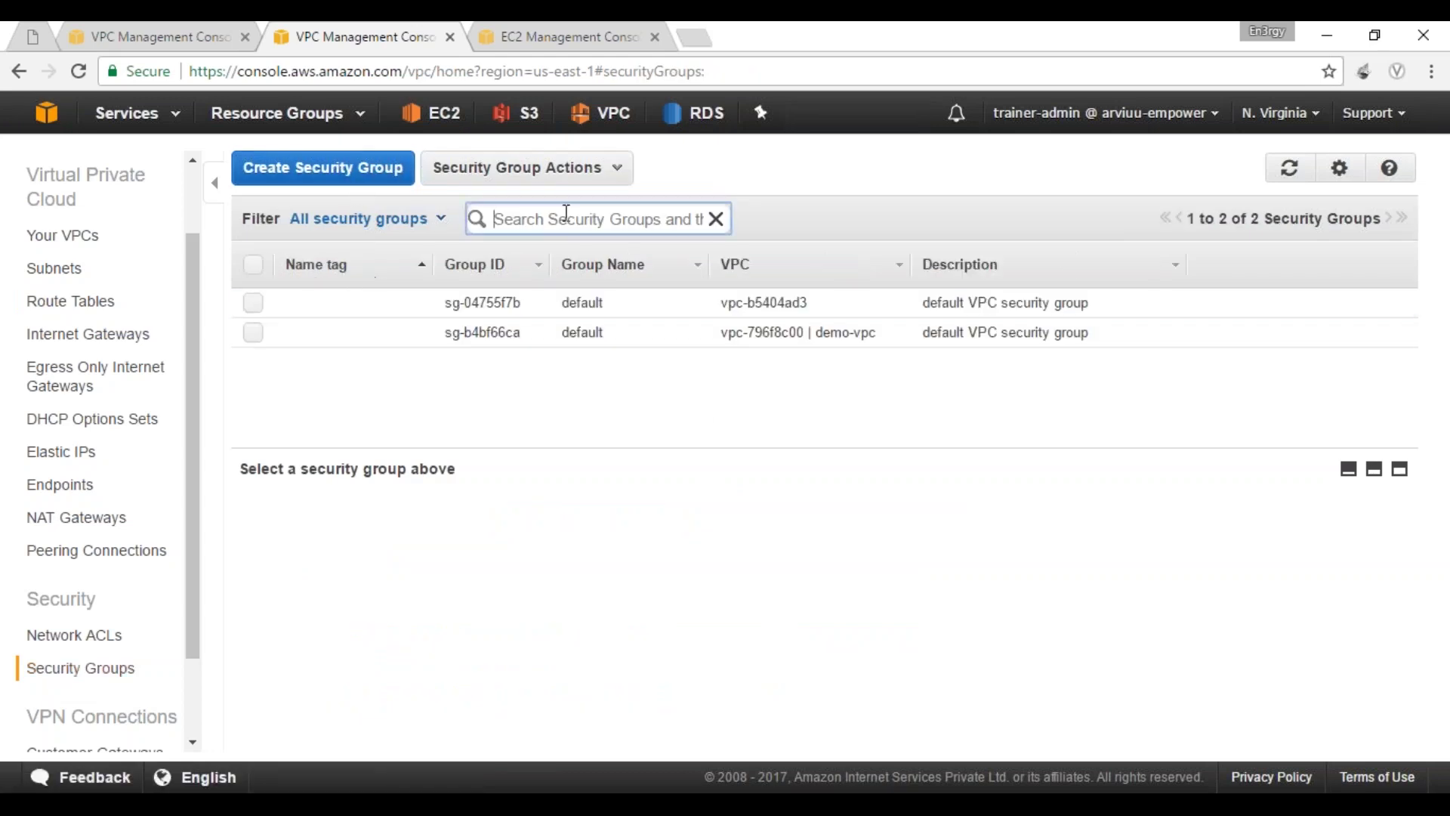
type("demo")
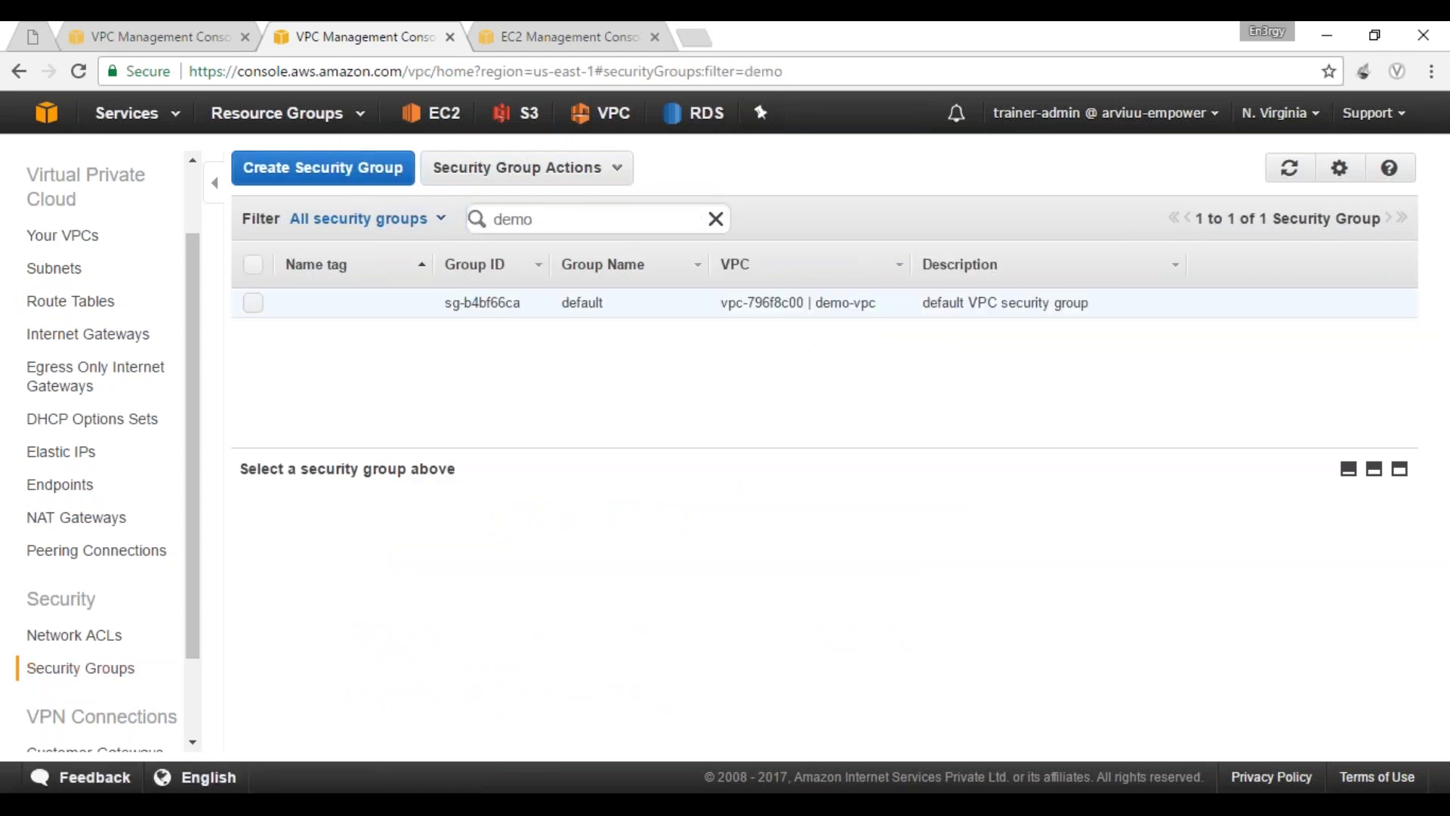
Step: Add an HTTP (80) inbound rule with source 0.0.0.0/0 to demo-vpc's default security group
left_click(253, 303)
left_click(424, 532)
left_click(283, 565)
left_click(364, 667)
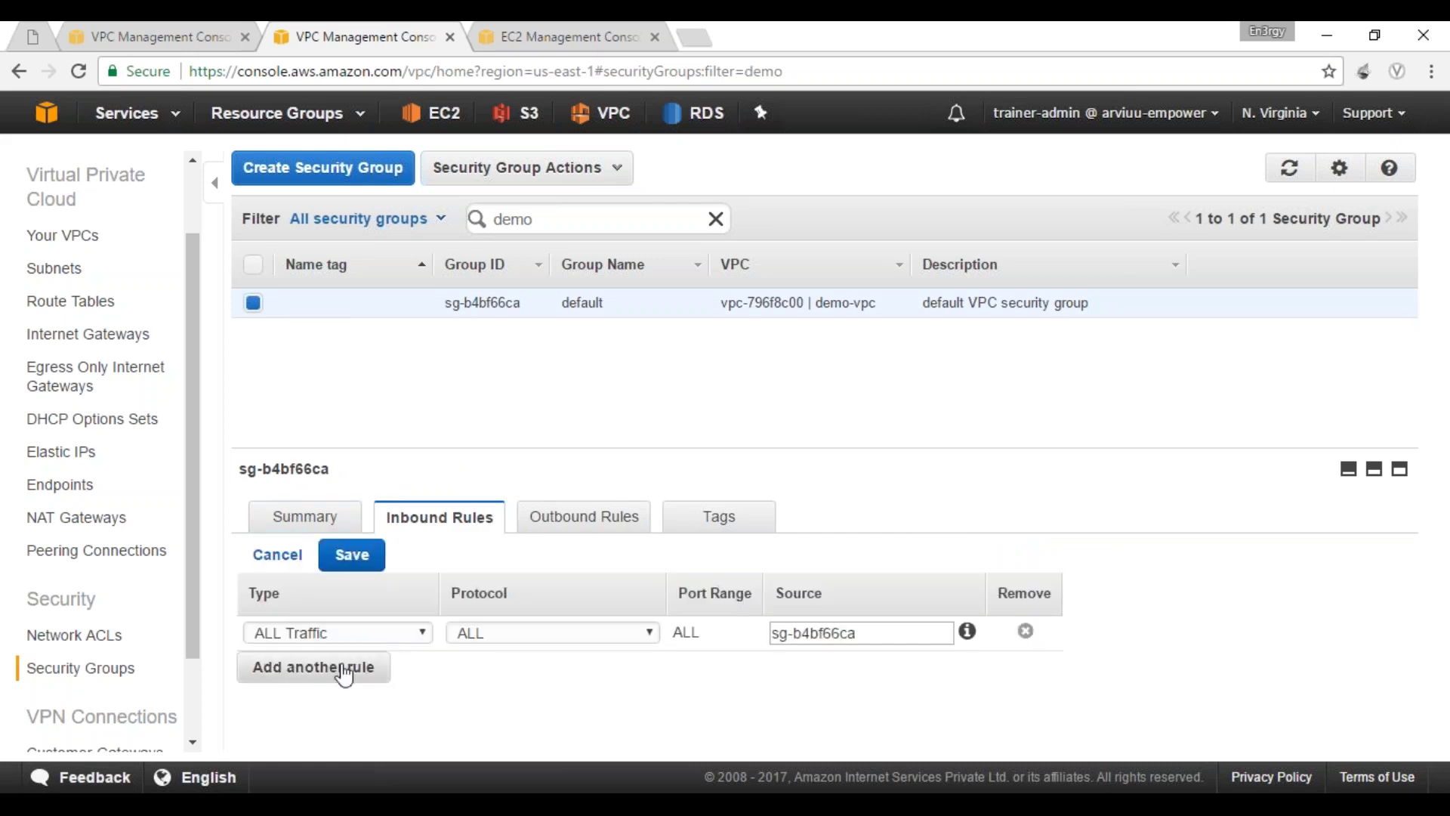
left_click(364, 668)
key("Escape")
key("h")
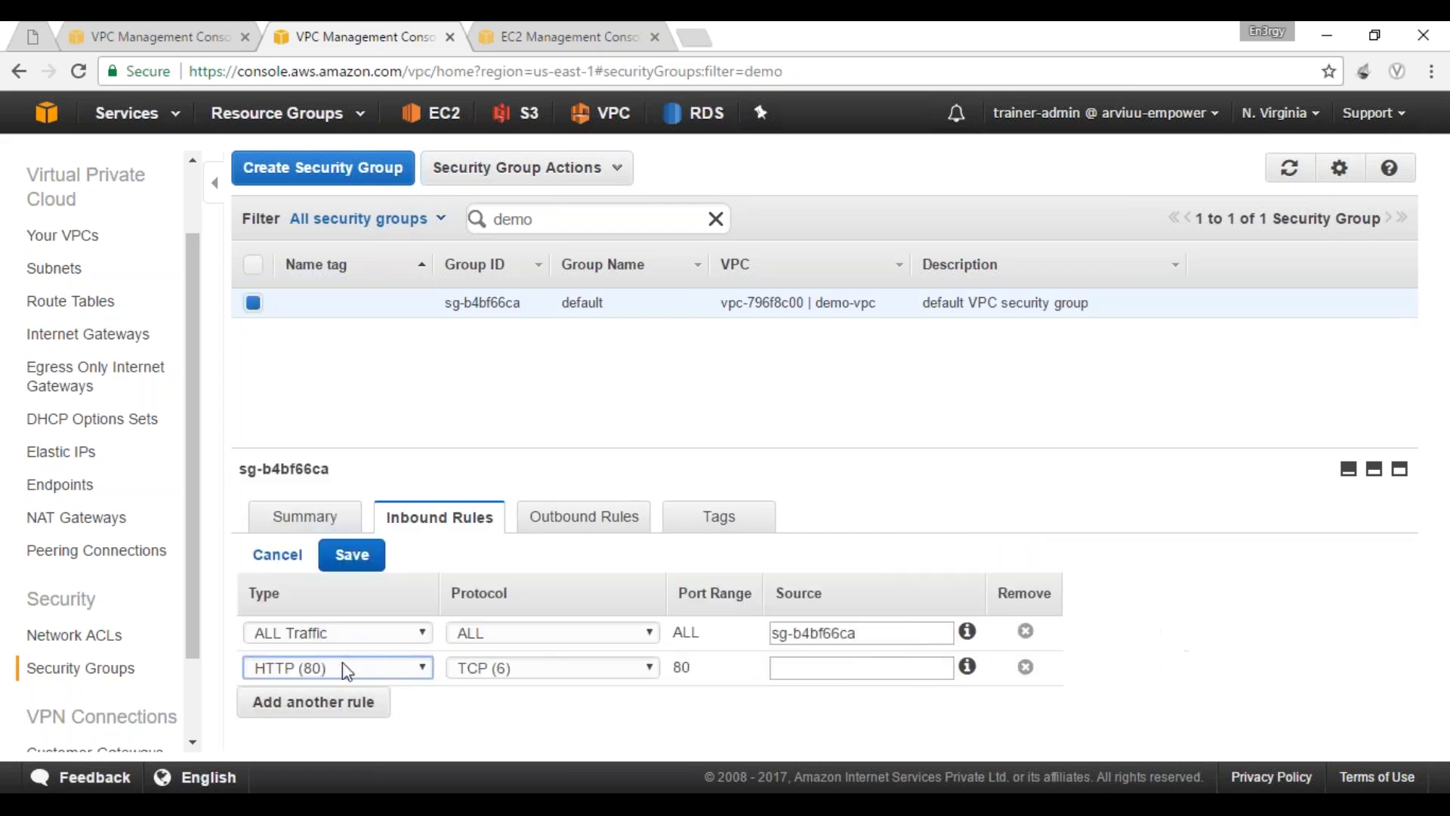
left_click(827, 670)
type("0.0.0.0/0")
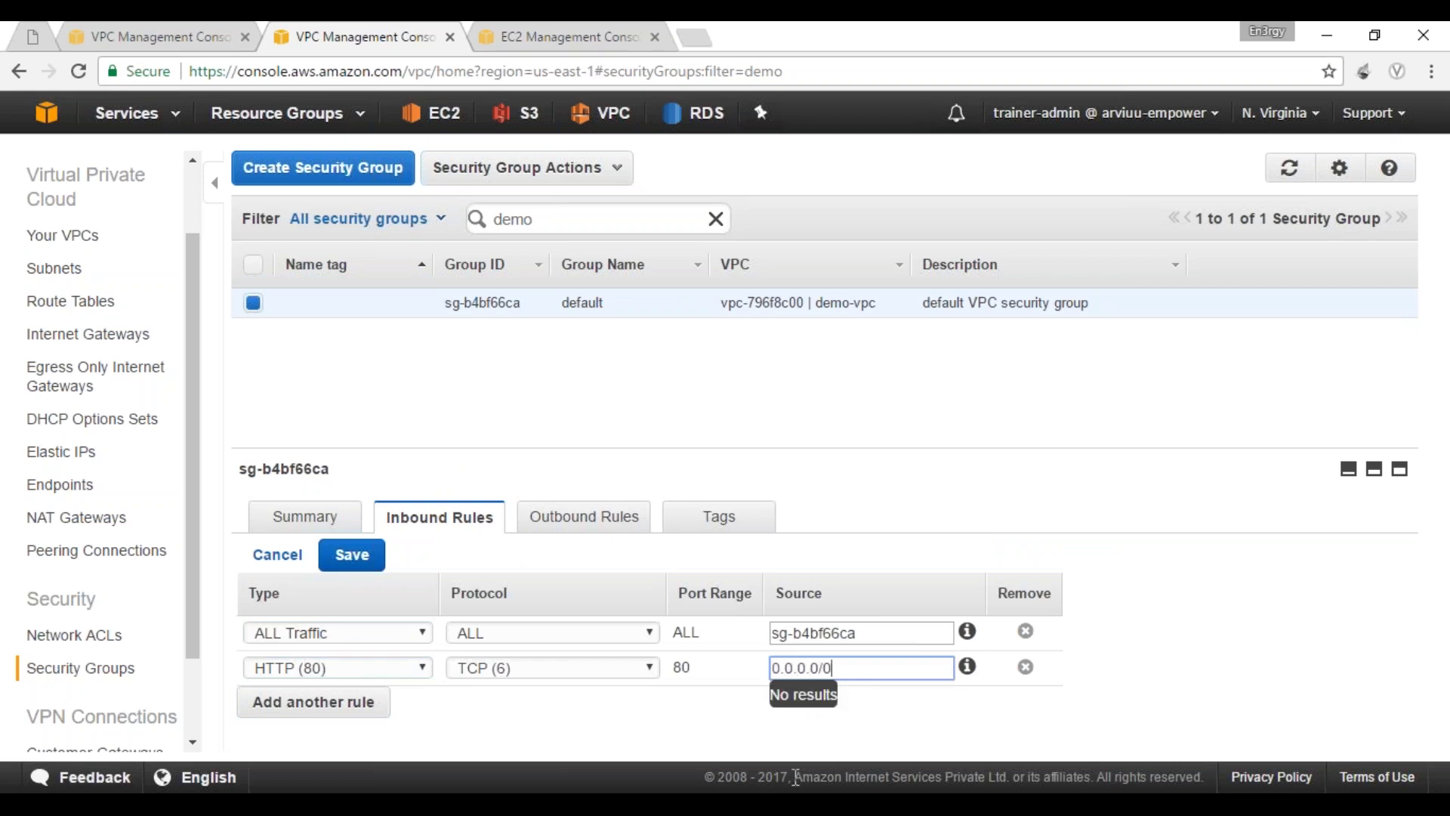
Step: Add an SSH (22) inbound rule with the same source 0.0.0.0/0 and save the security group's inbound rules
key("ctrl+a")
key("ctrl+c")
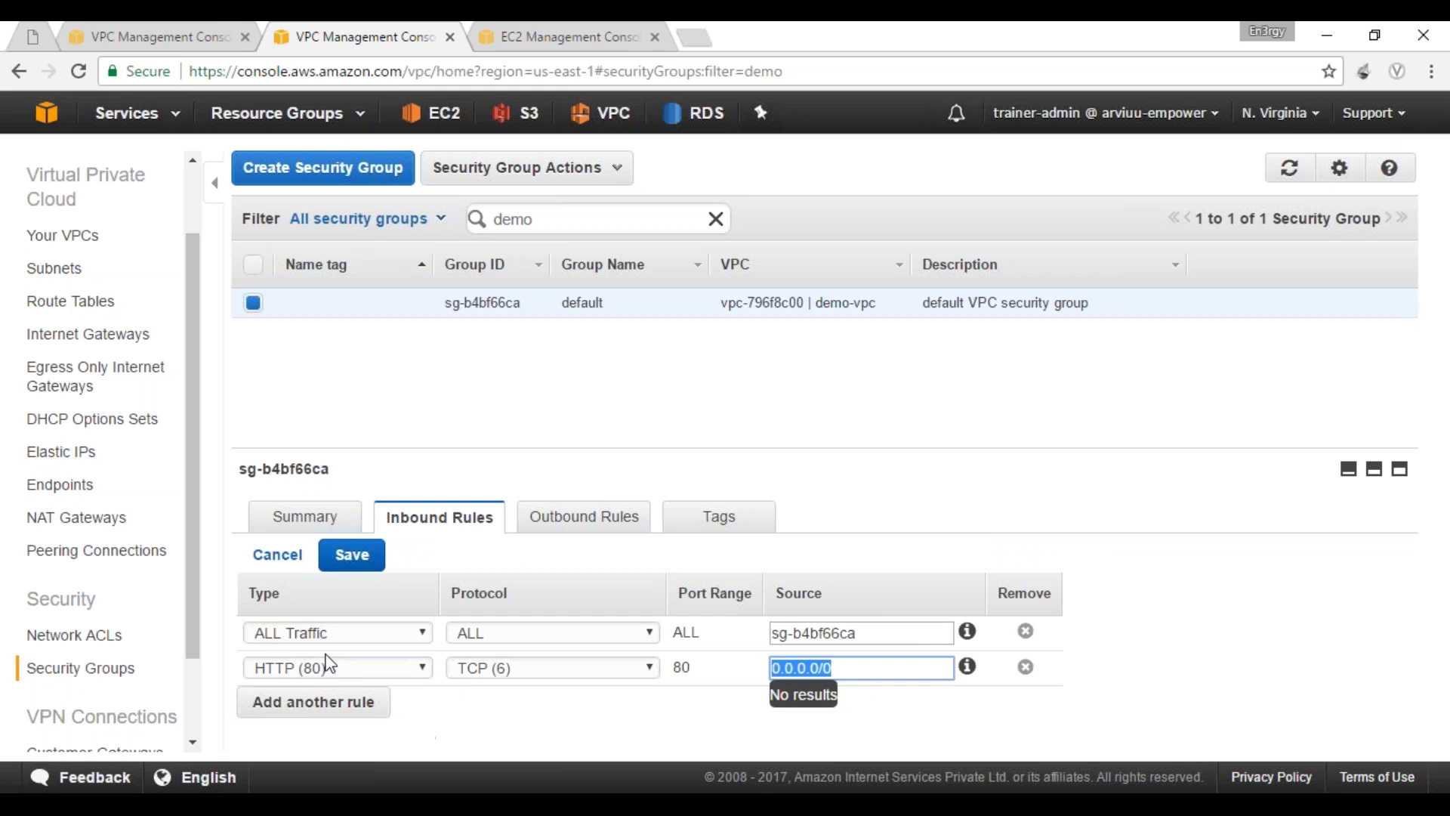
left_click(332, 702)
left_click(332, 701)
key("s")
key("Return")
key("Tab")
key("ctrl+v")
key("Tab")
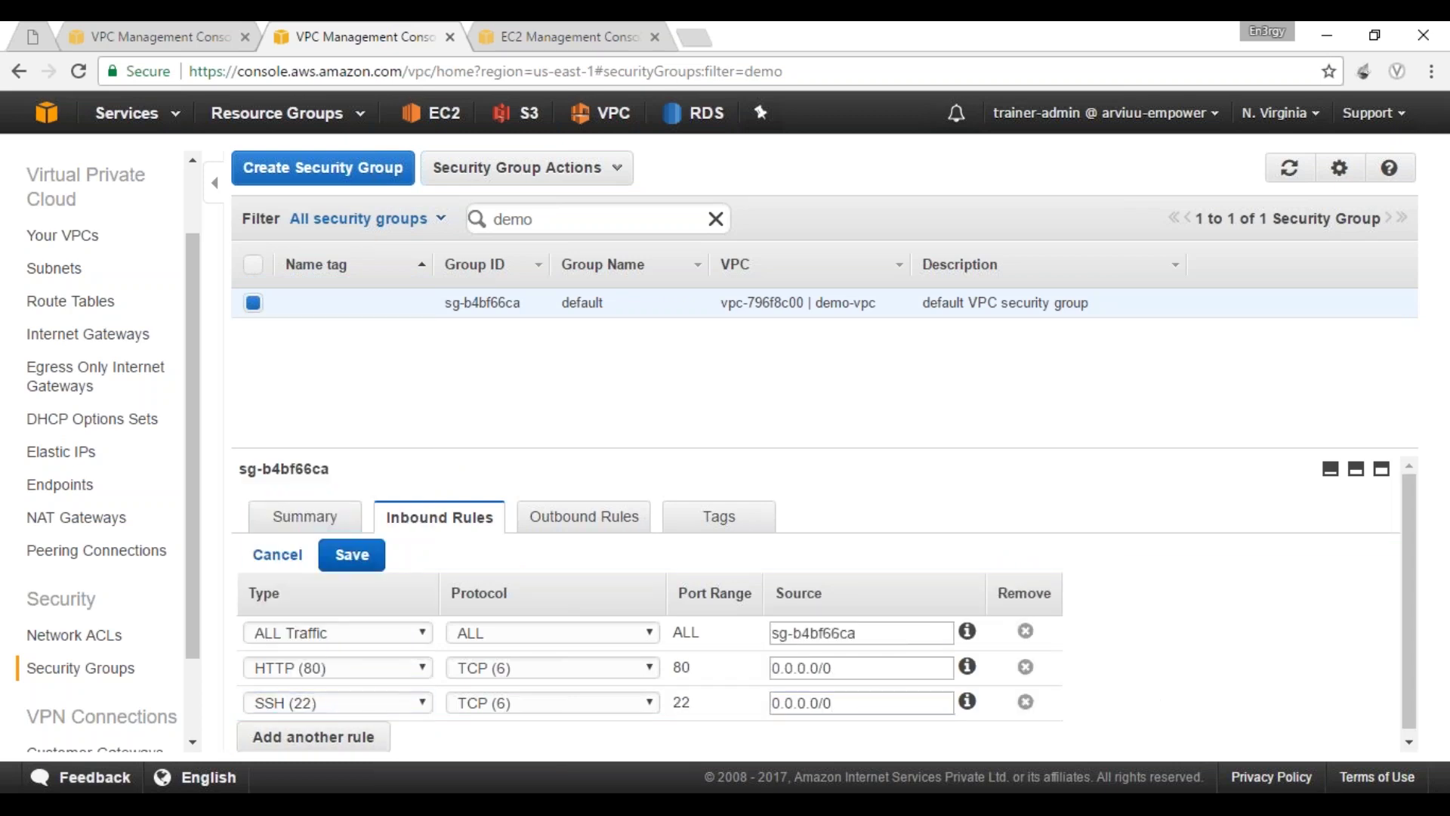
left_click(352, 556)
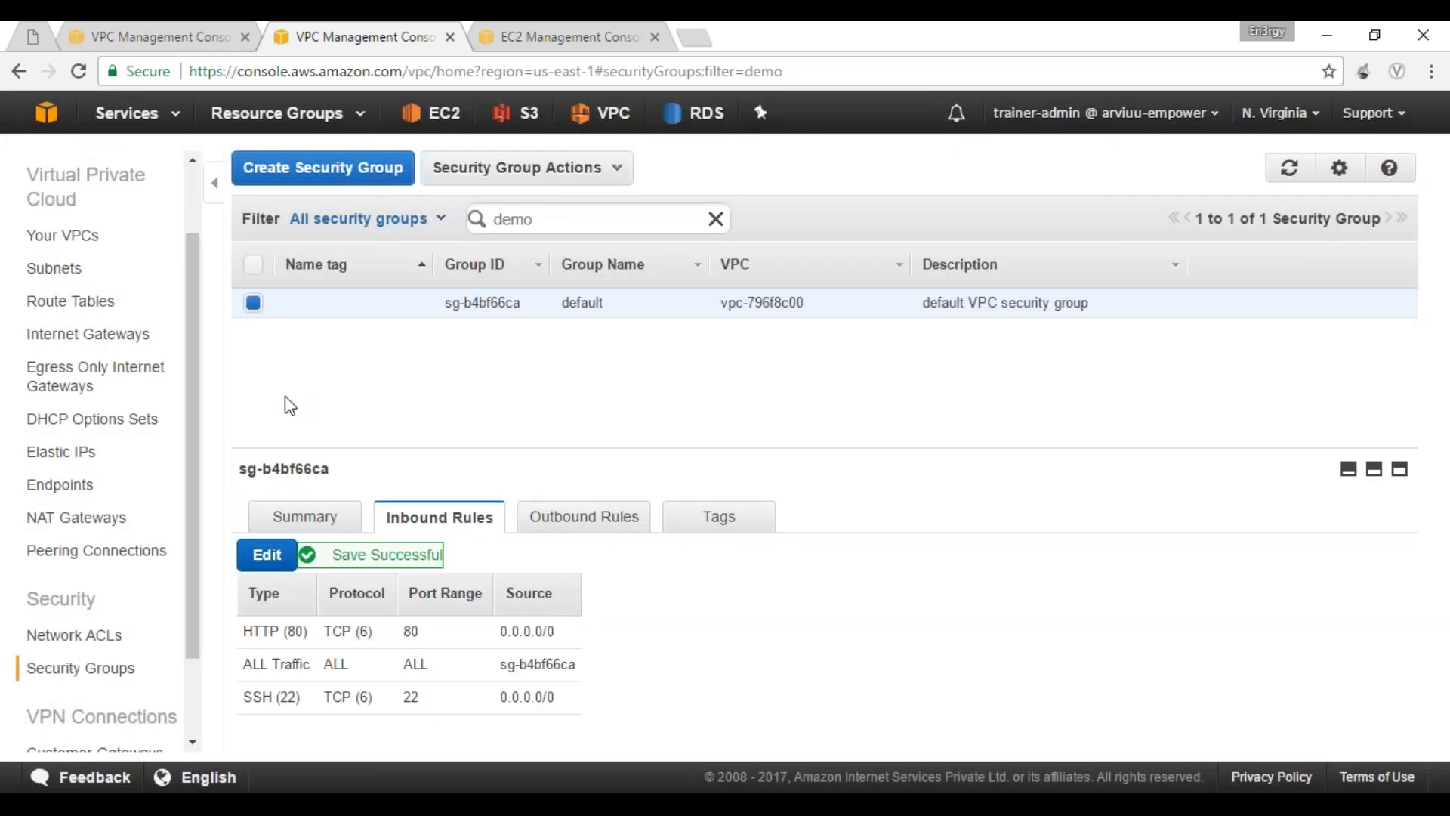
Step: Switch to the EC2 console, start launching an instance and choose the Red Hat Enterprise Linux 7.3 image
left_click_drag(193, 456, 206, 406)
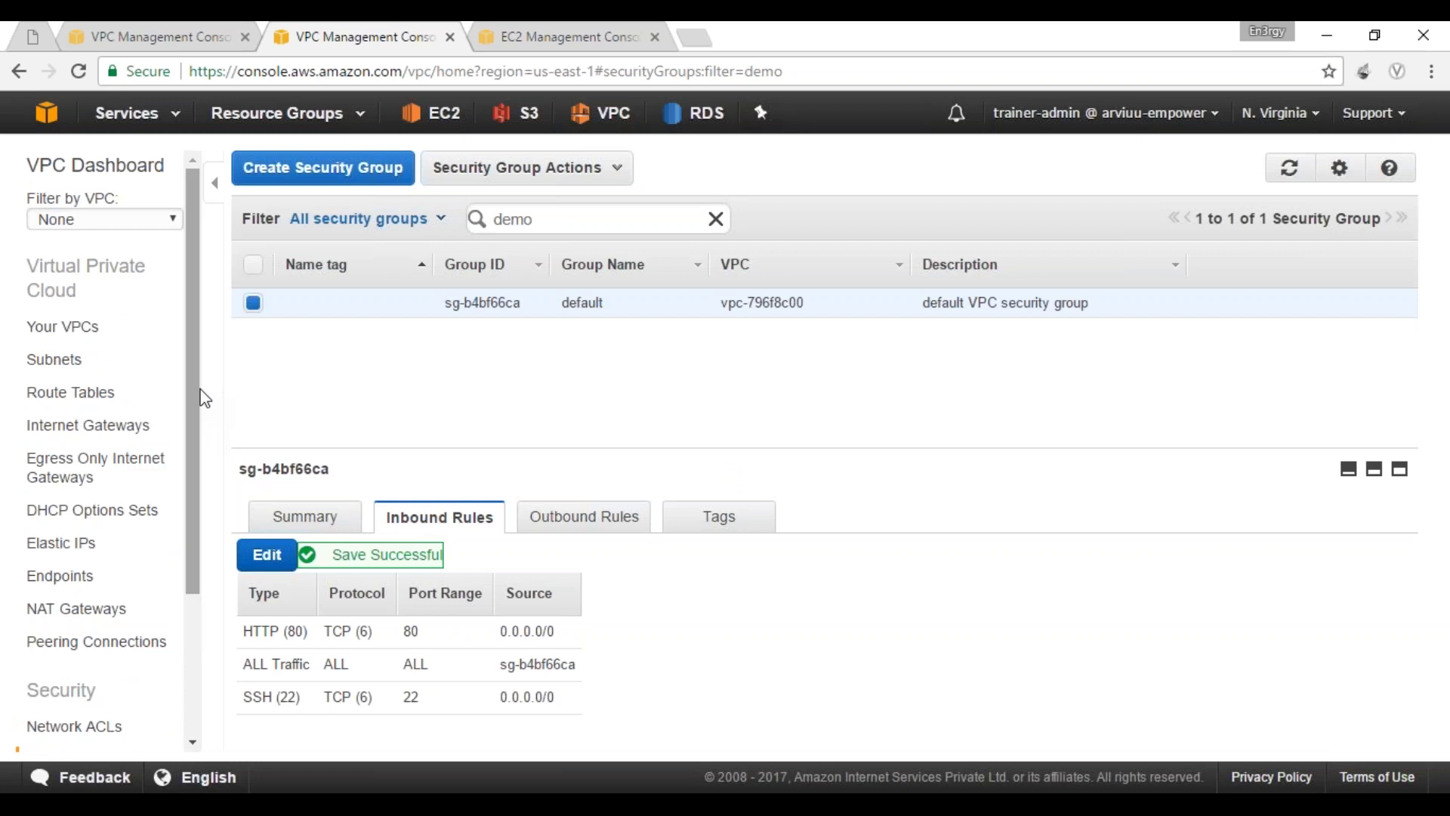
left_click(559, 34)
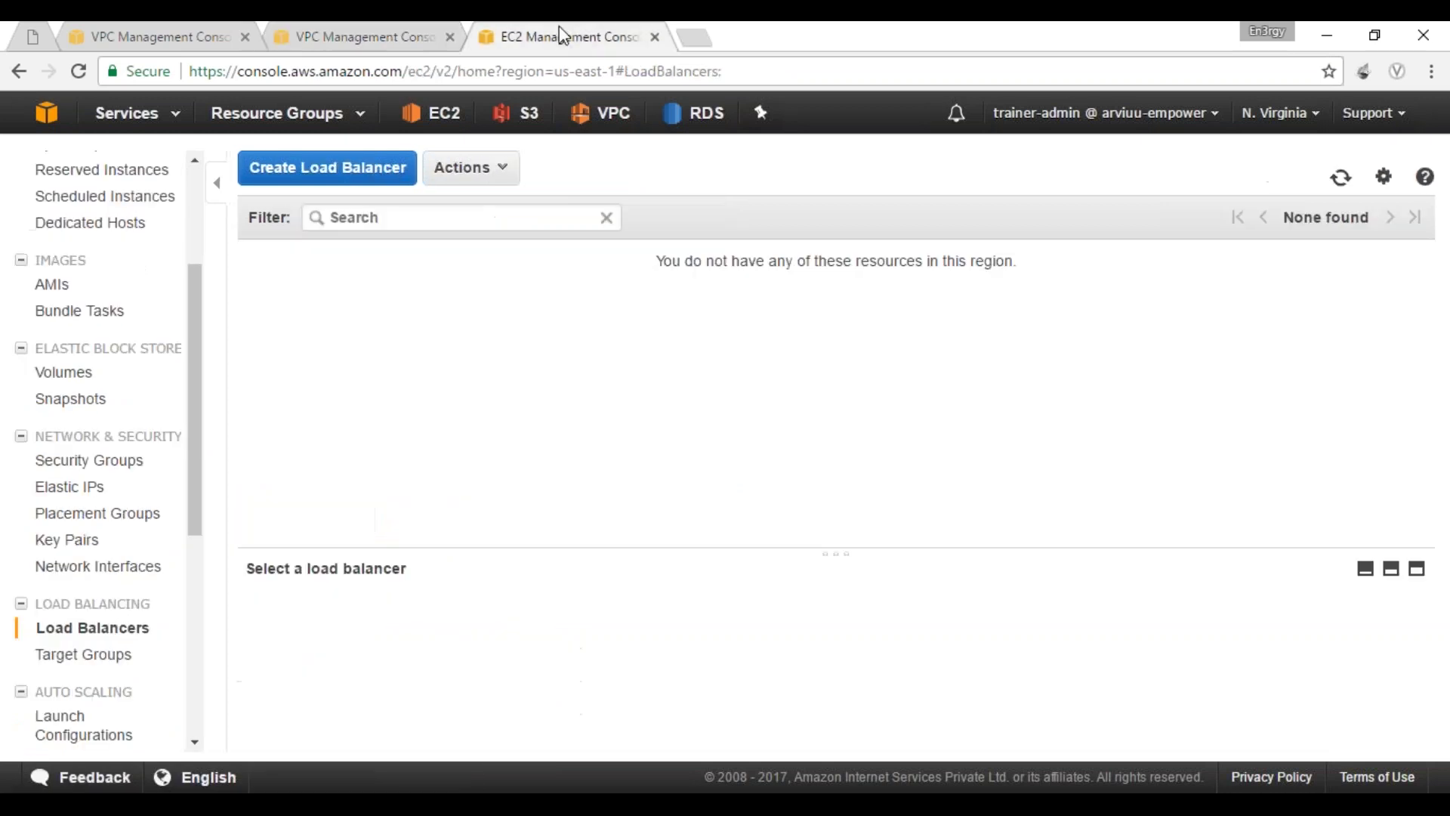
left_click_drag(191, 351, 200, 249)
left_click(77, 327)
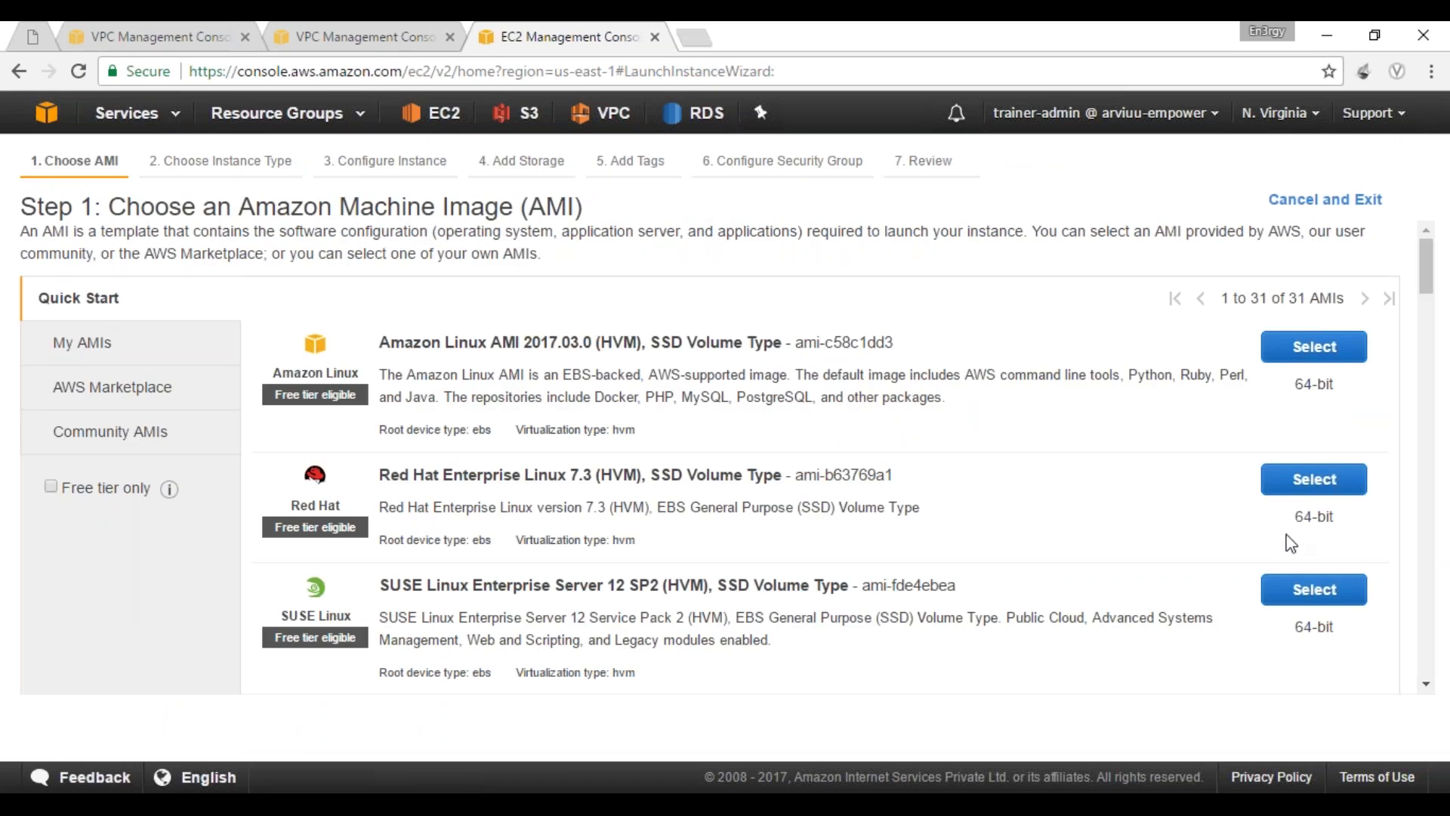
left_click(1313, 590)
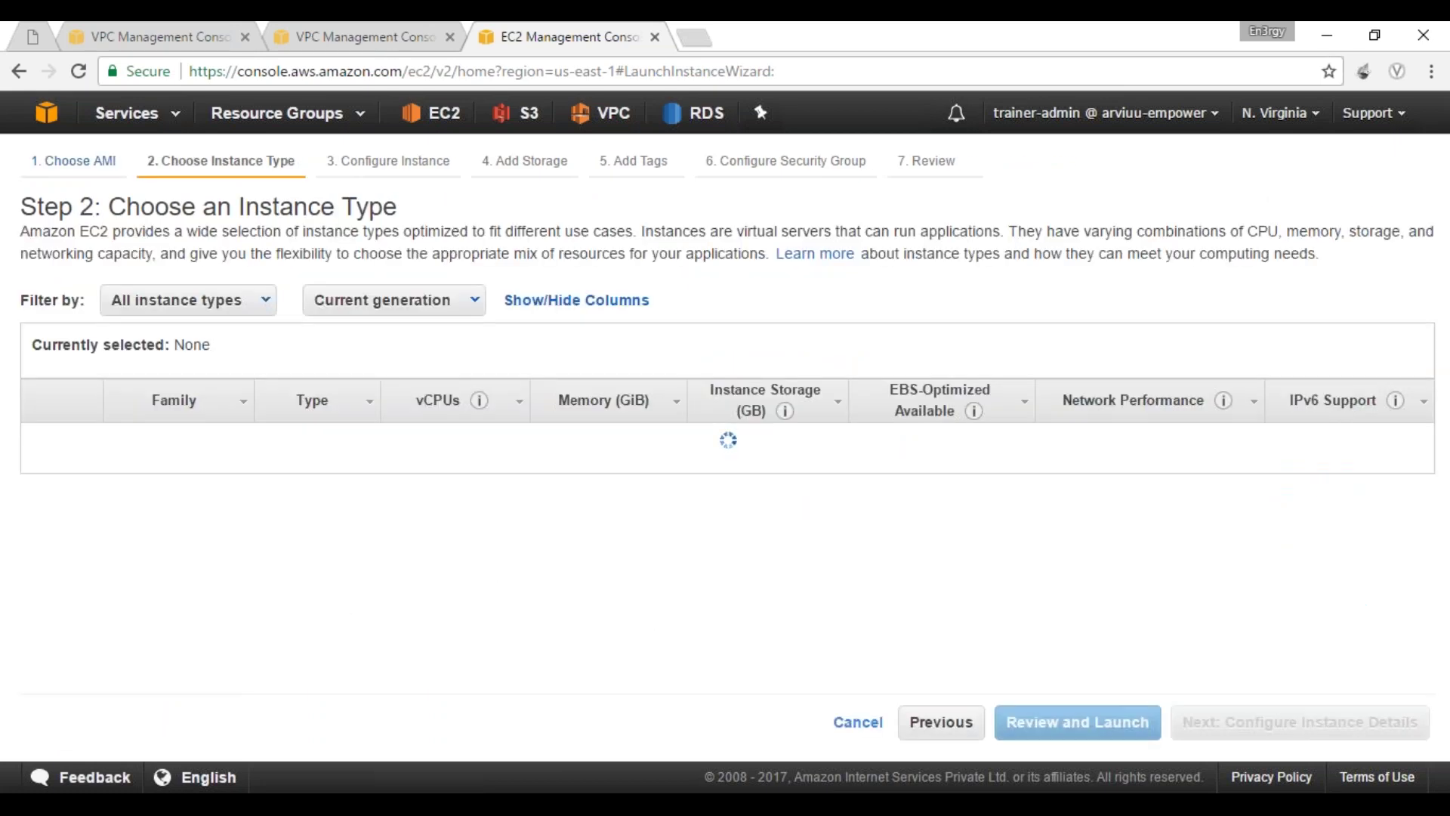
Step: Keep the preselected instance type and place the instance in the demo-vpc network and subnet demo-vpc-subnet-1a
left_click(1331, 729)
left_click(577, 397)
left_click(578, 417)
left_click(593, 435)
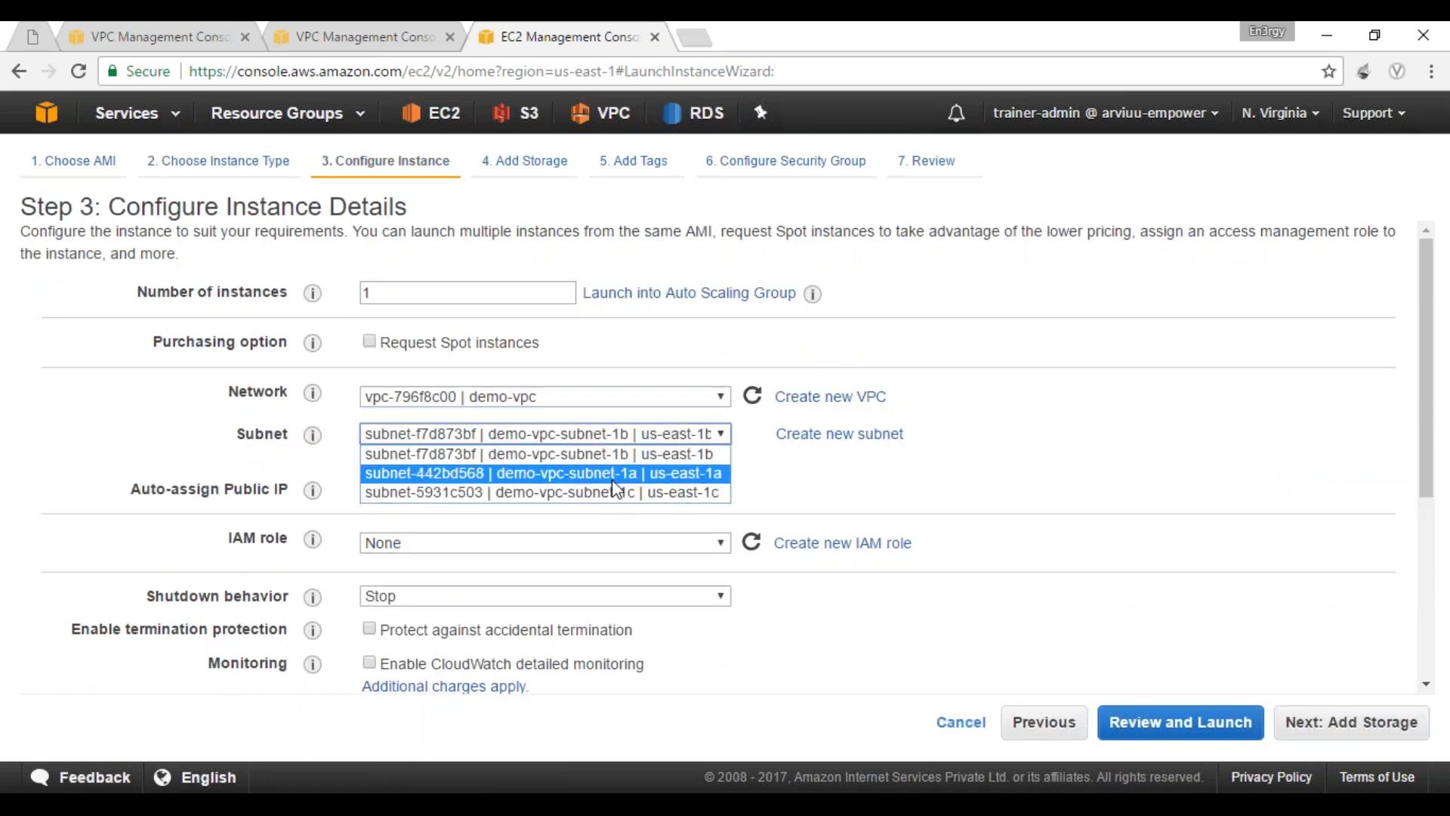
left_click(613, 476)
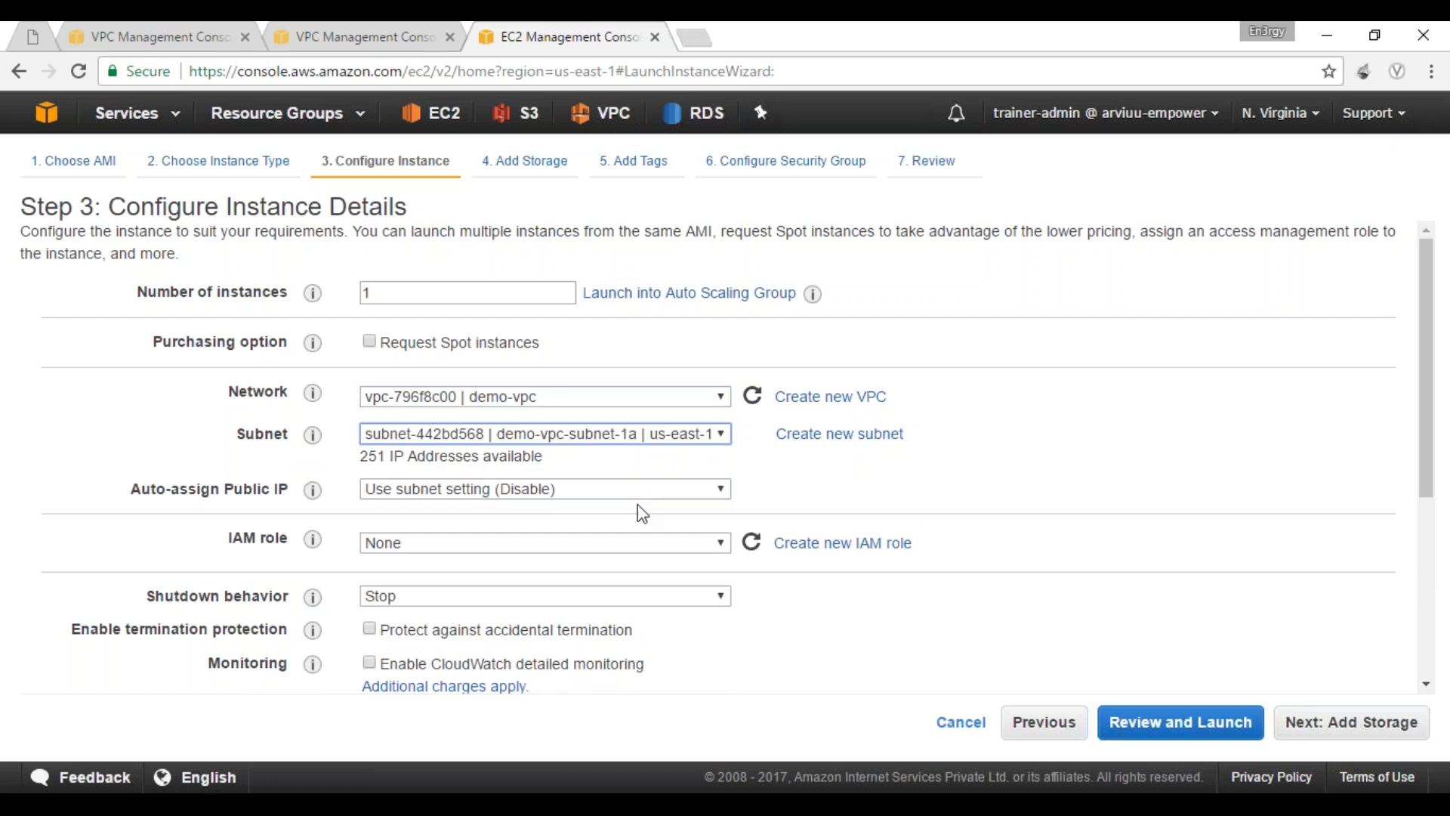
scroll(869, 627, "down", 4)
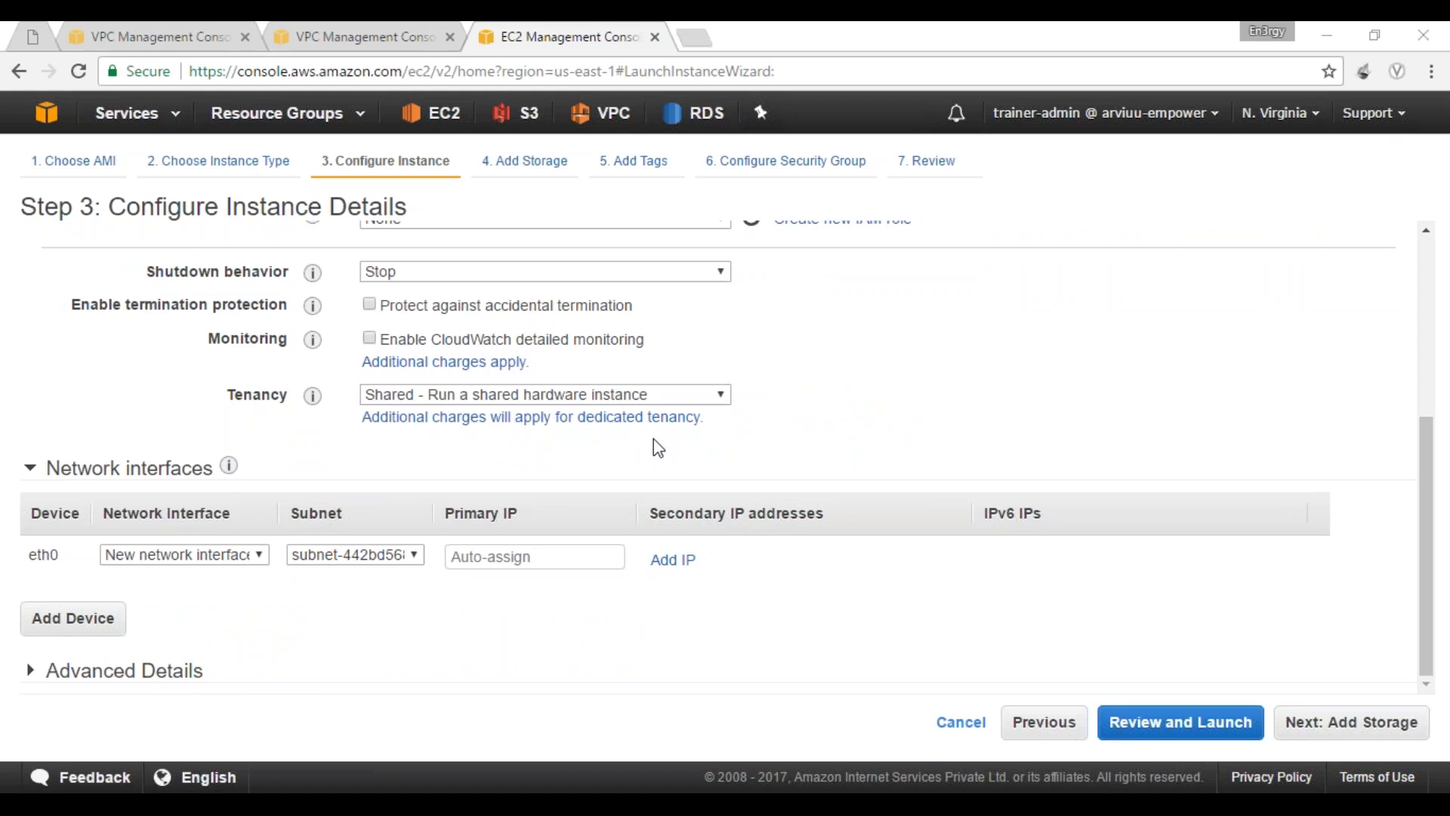
Step: Accept the default storage and add a tag with key Name and value webNode001-1a to the instance
left_click(1371, 727)
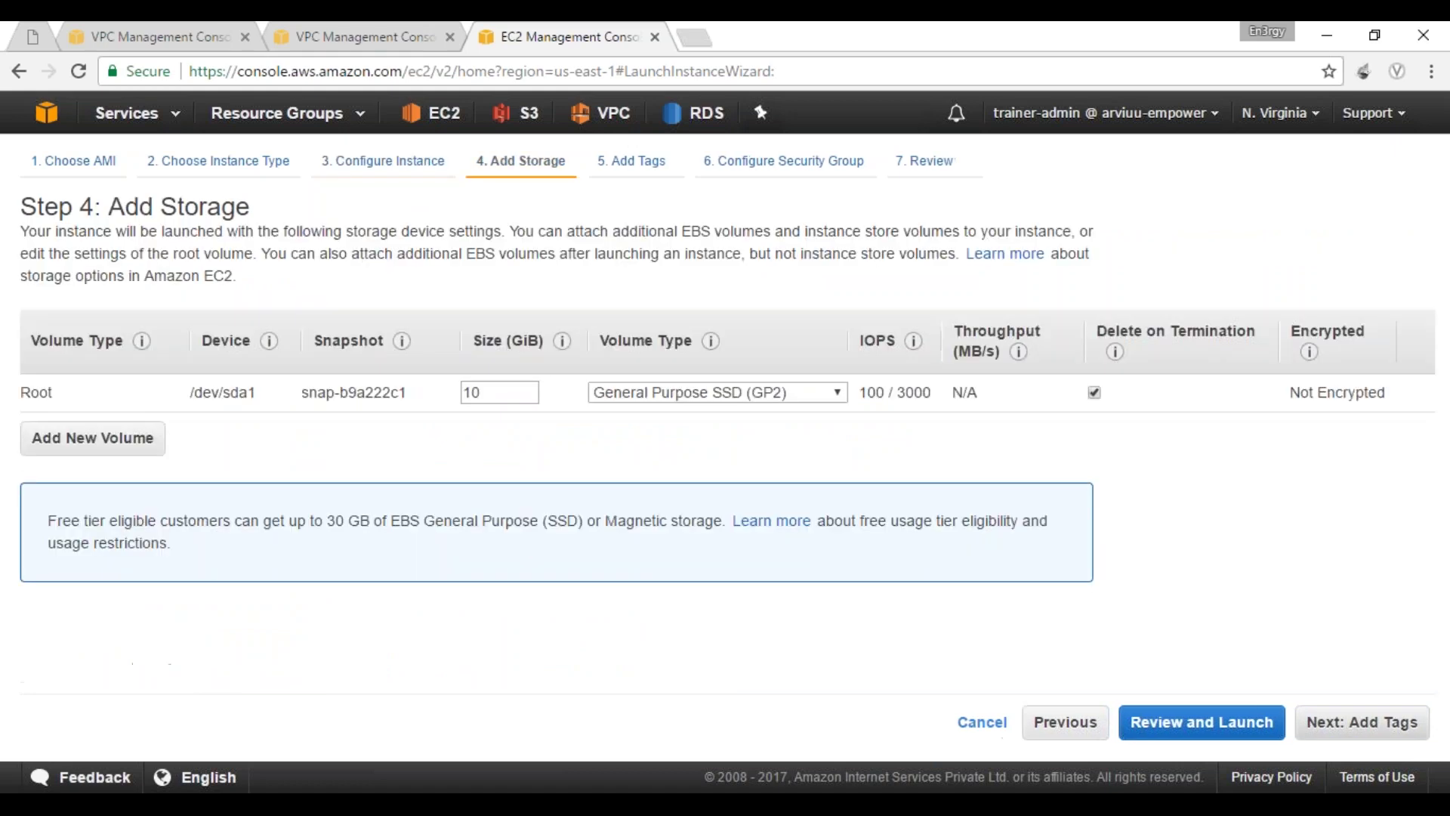
left_click(1362, 722)
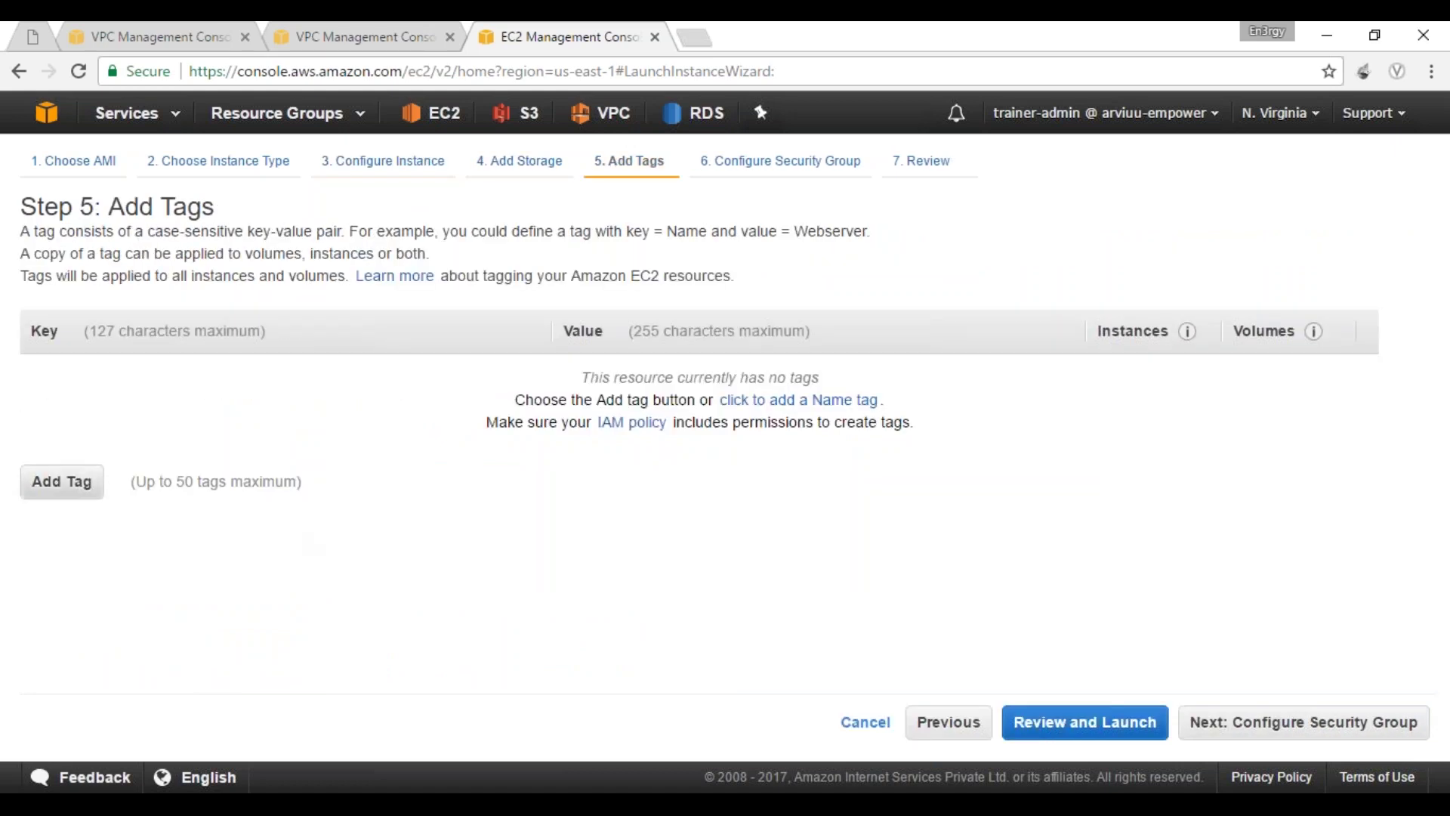
left_click(84, 482)
type("Name")
key("Tab")
type("webNode")
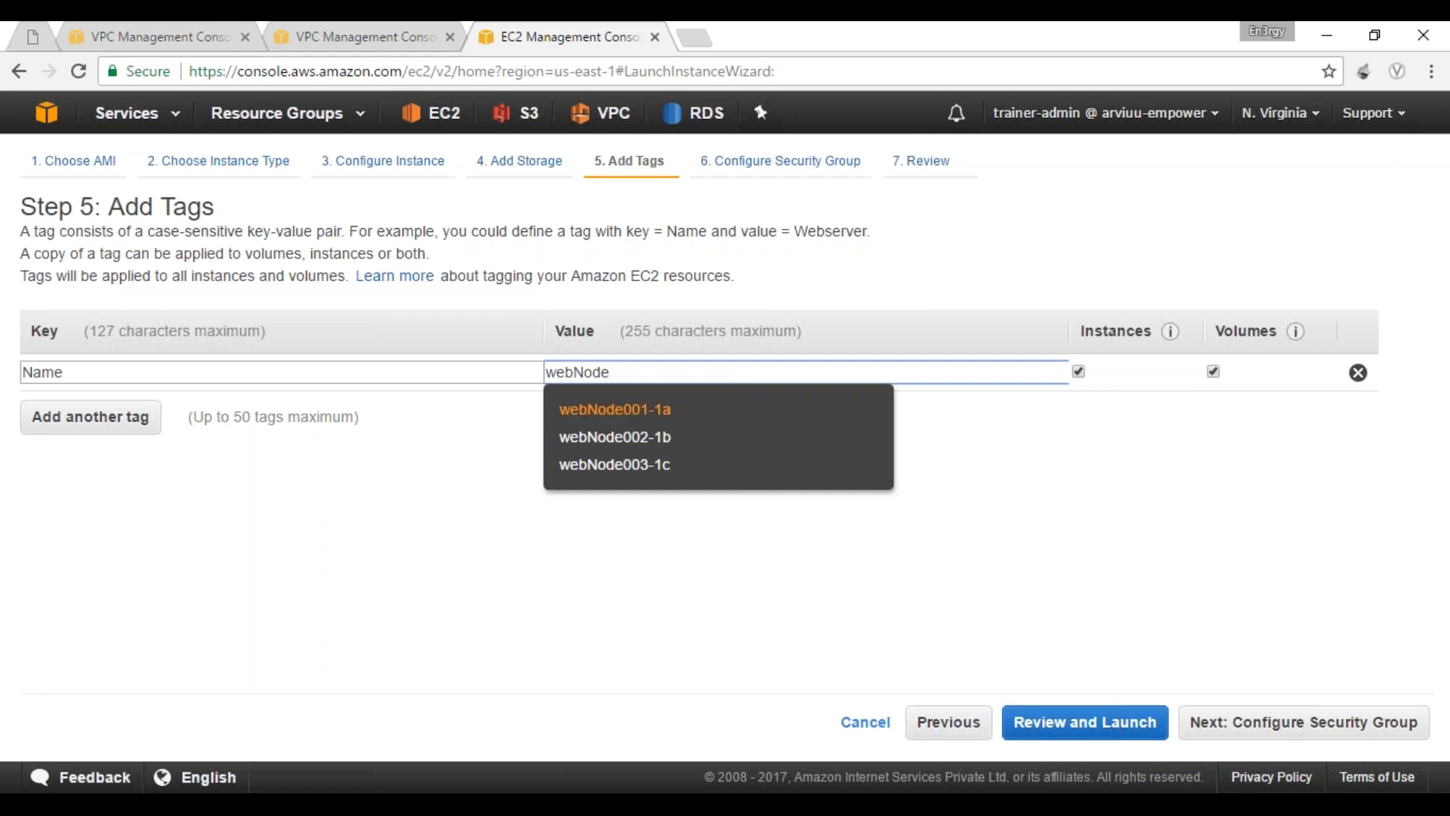
left_click(664, 411)
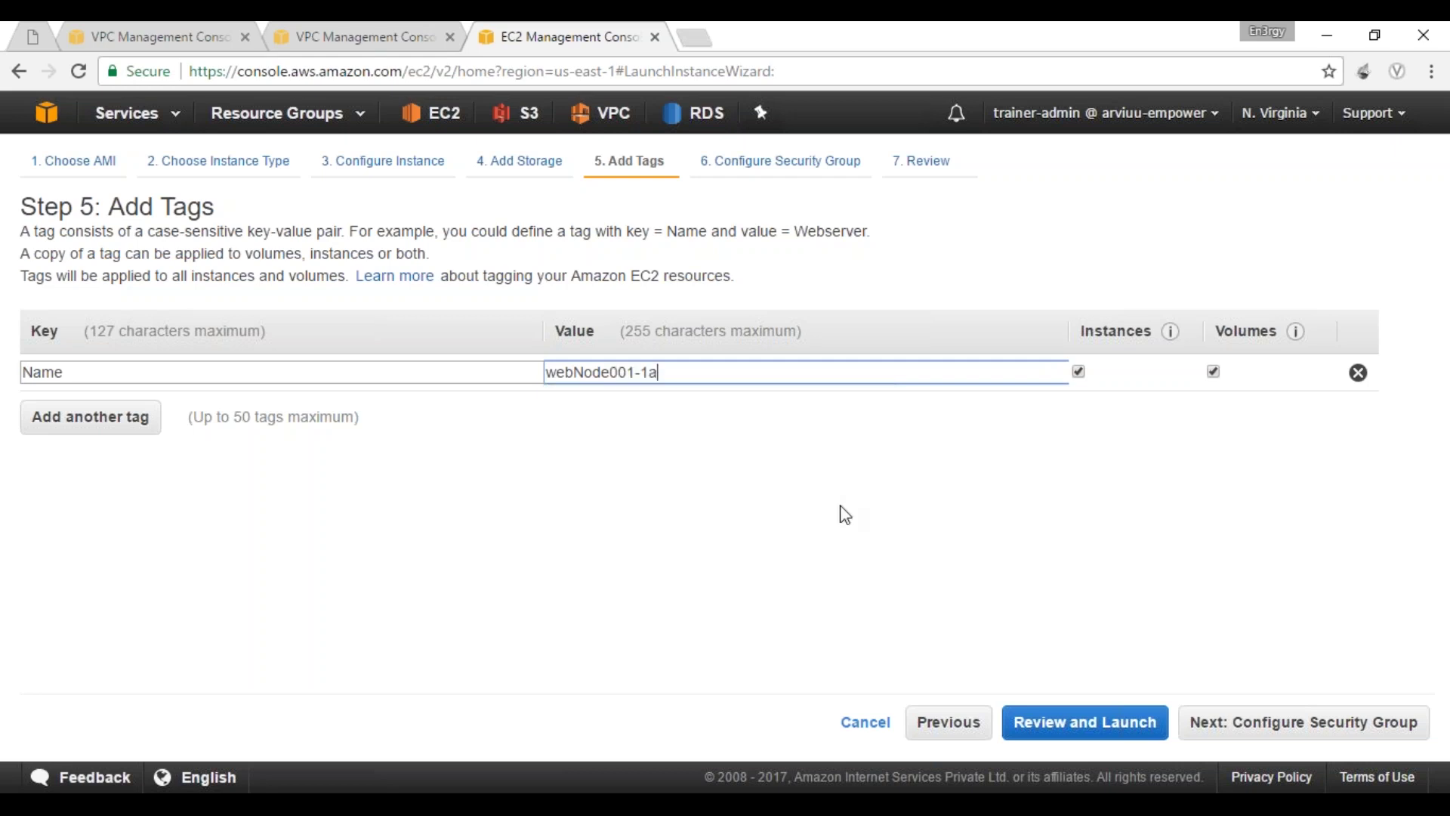
Step: Assign the existing default VPC security group to the instance and proceed to the launch review
left_click(1313, 739)
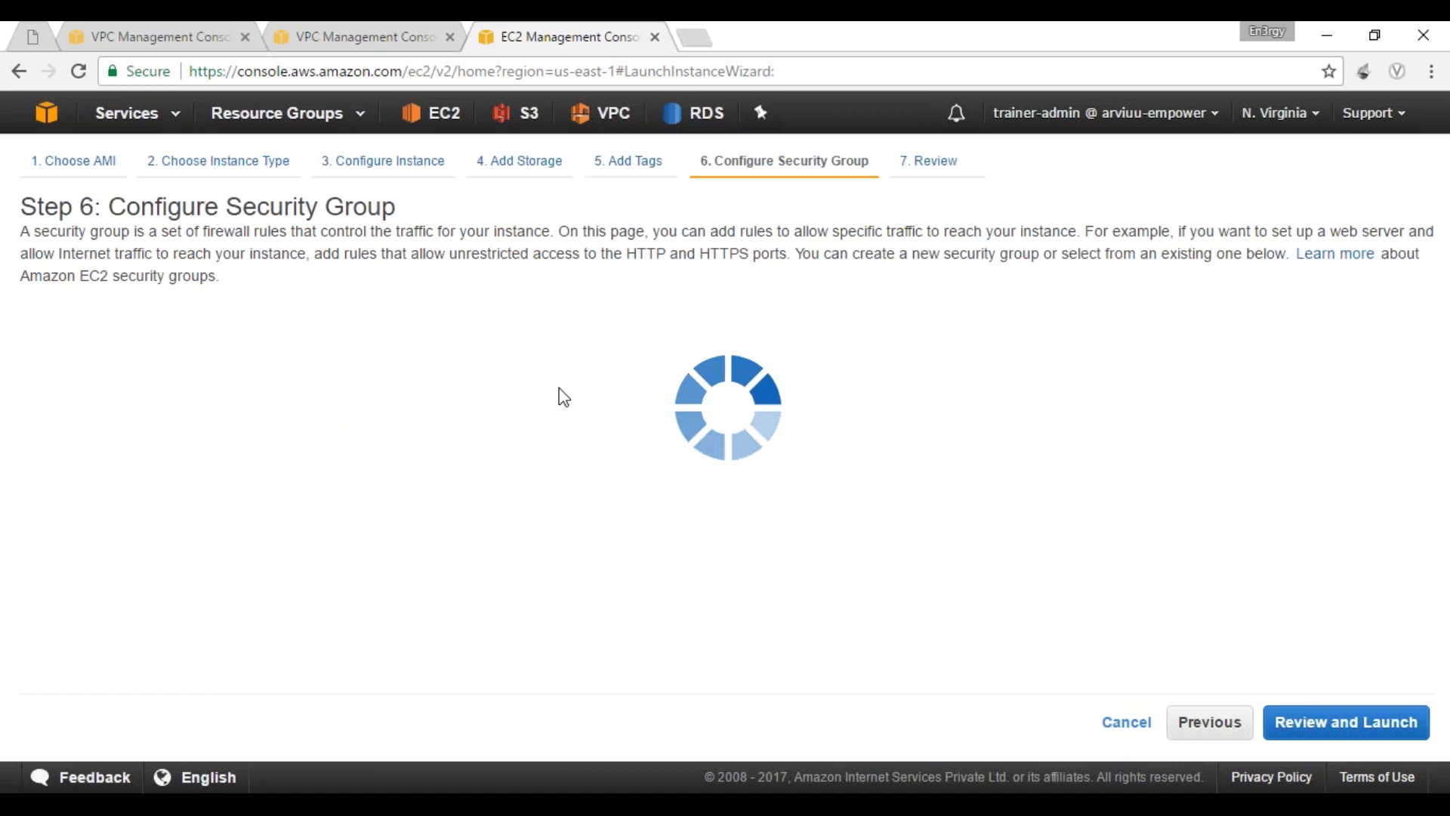
left_click(345, 337)
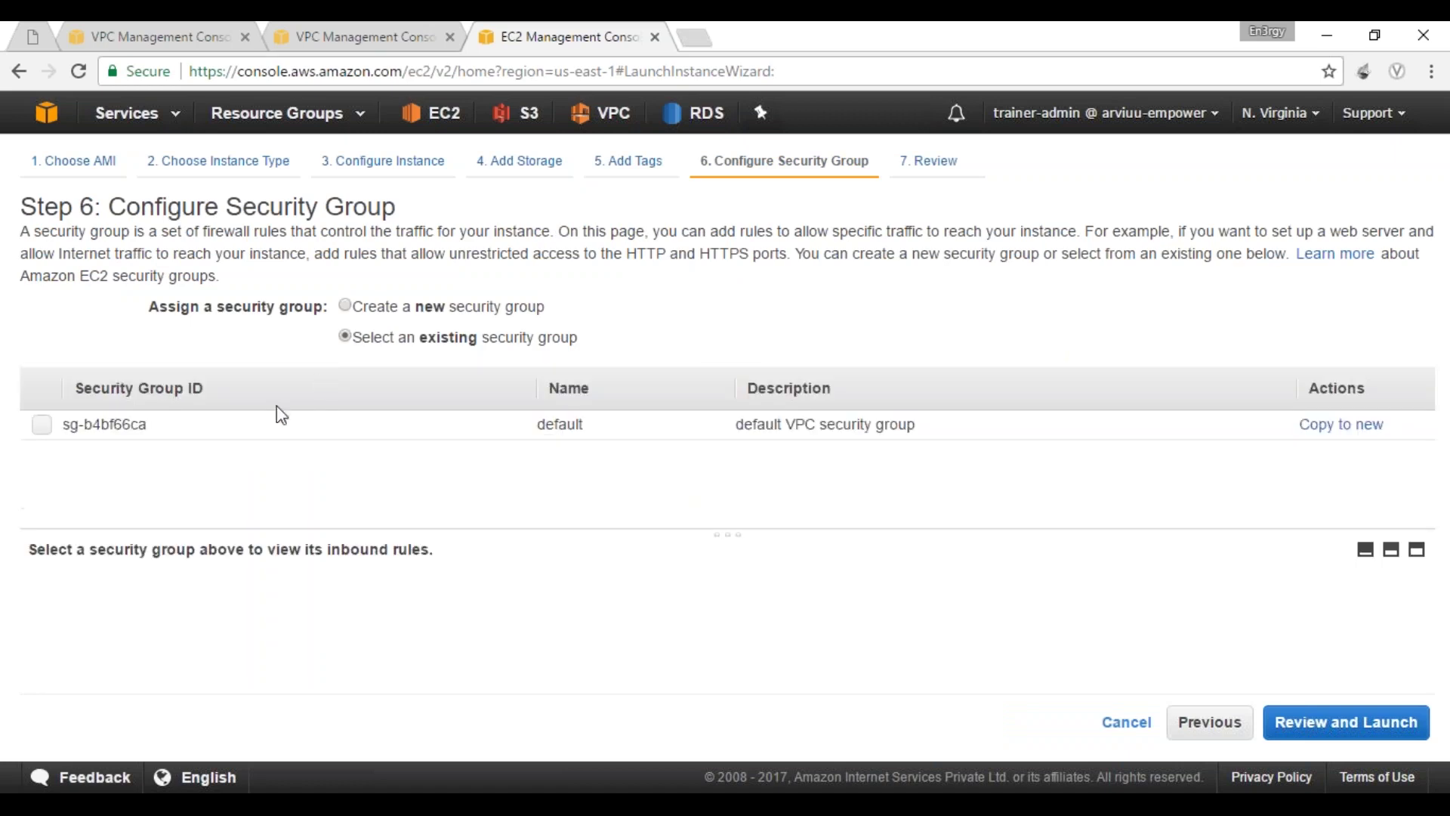
left_click(42, 423)
left_click(1368, 734)
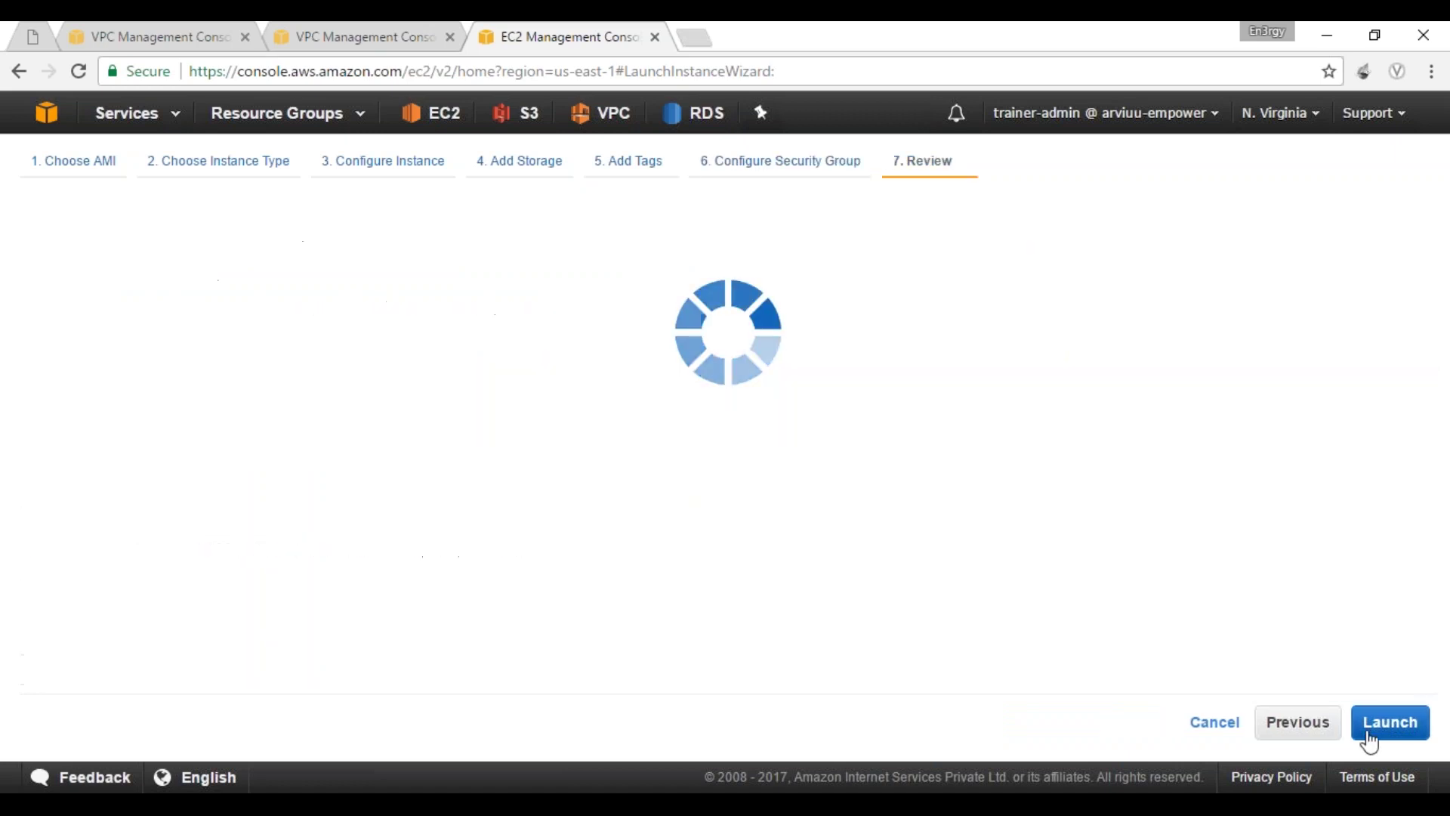
Step: Launch the instance with an existing key pair, acknowledging access to its private key file
left_click(1390, 722)
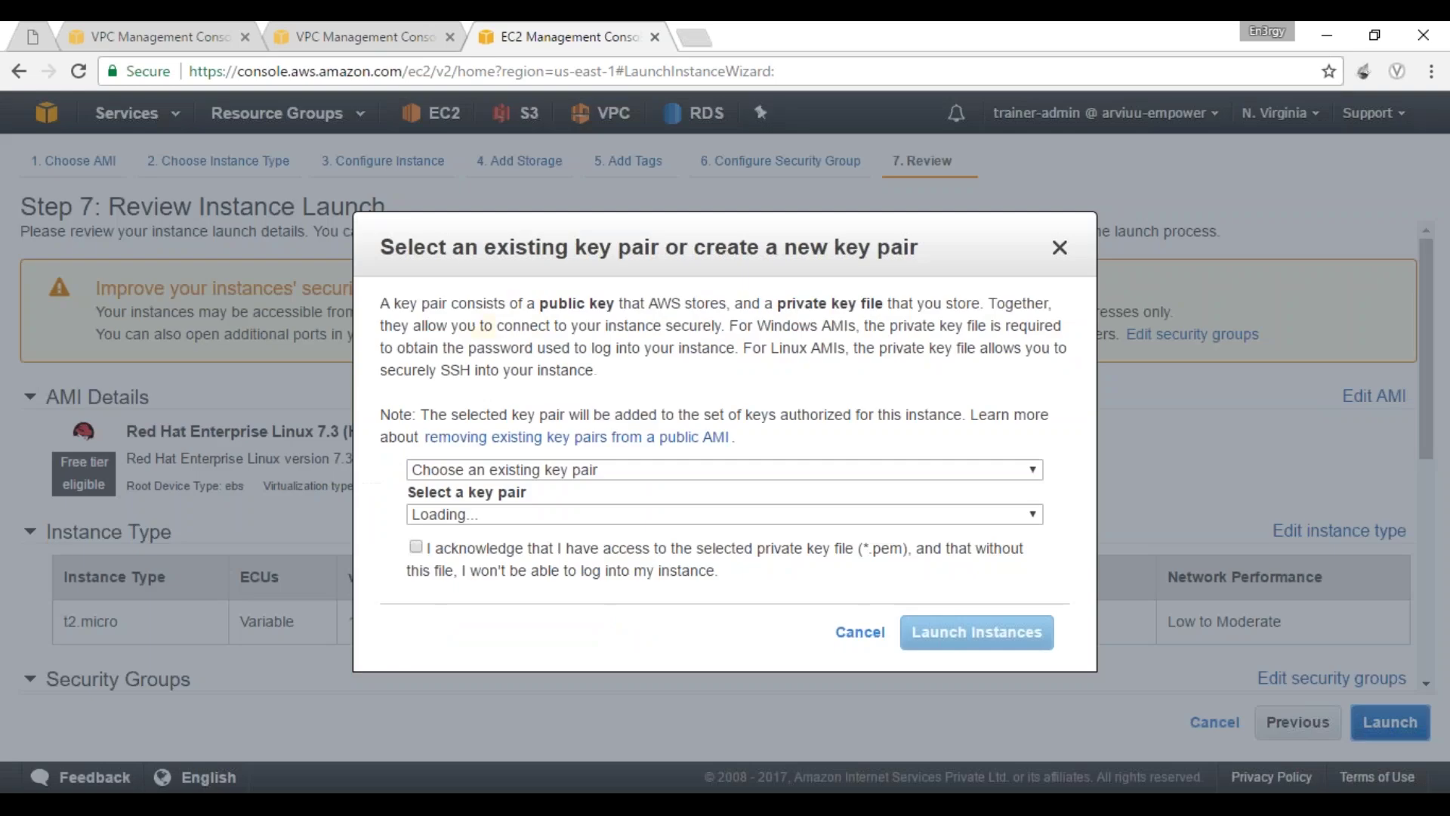
left_click(416, 547)
left_click(945, 640)
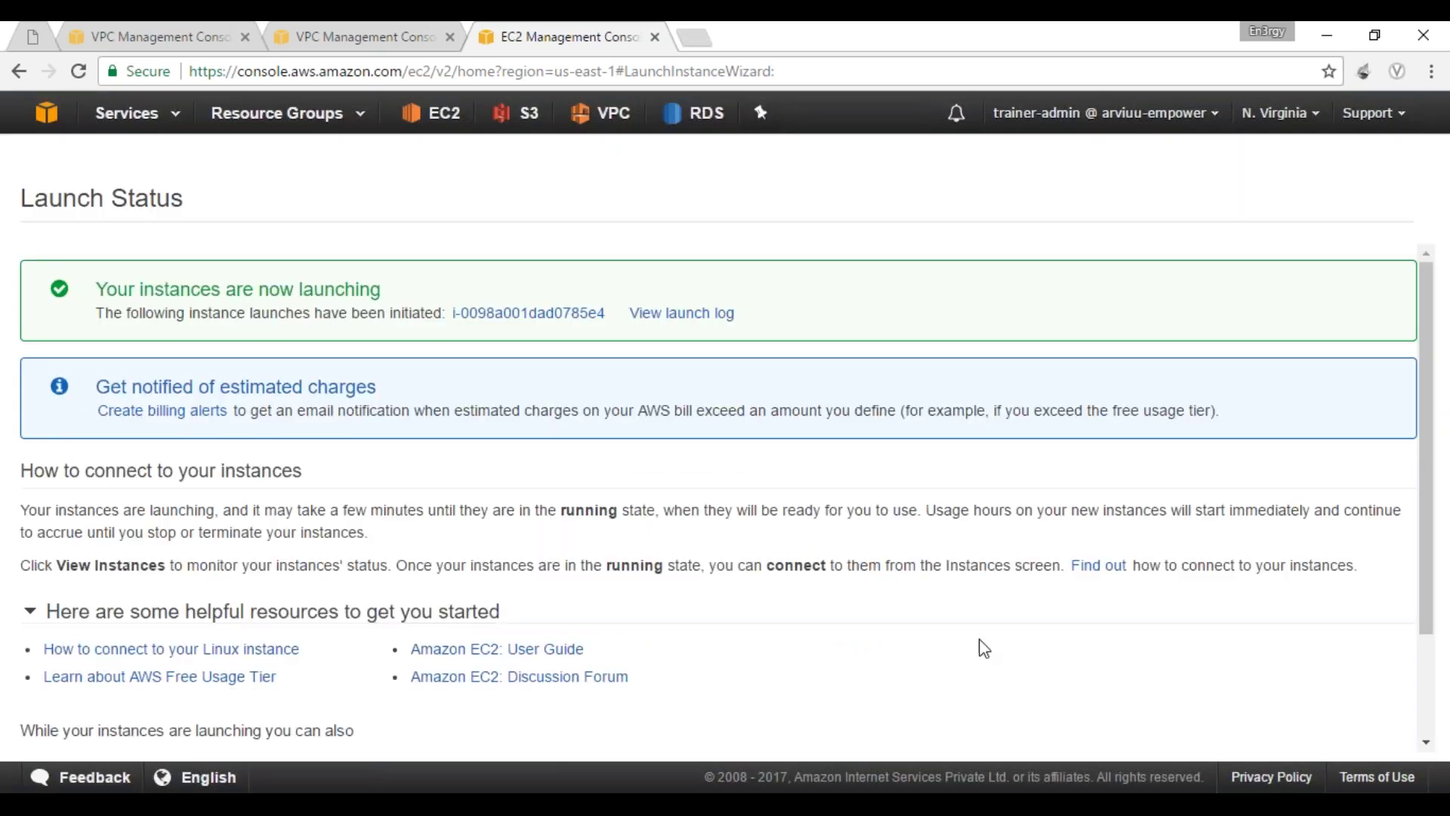
Step: Return to the instances list and start another instance launch using the Red Hat Enterprise Linux 7.3 image
scroll(1073, 689, "down", 3)
left_click(1296, 733)
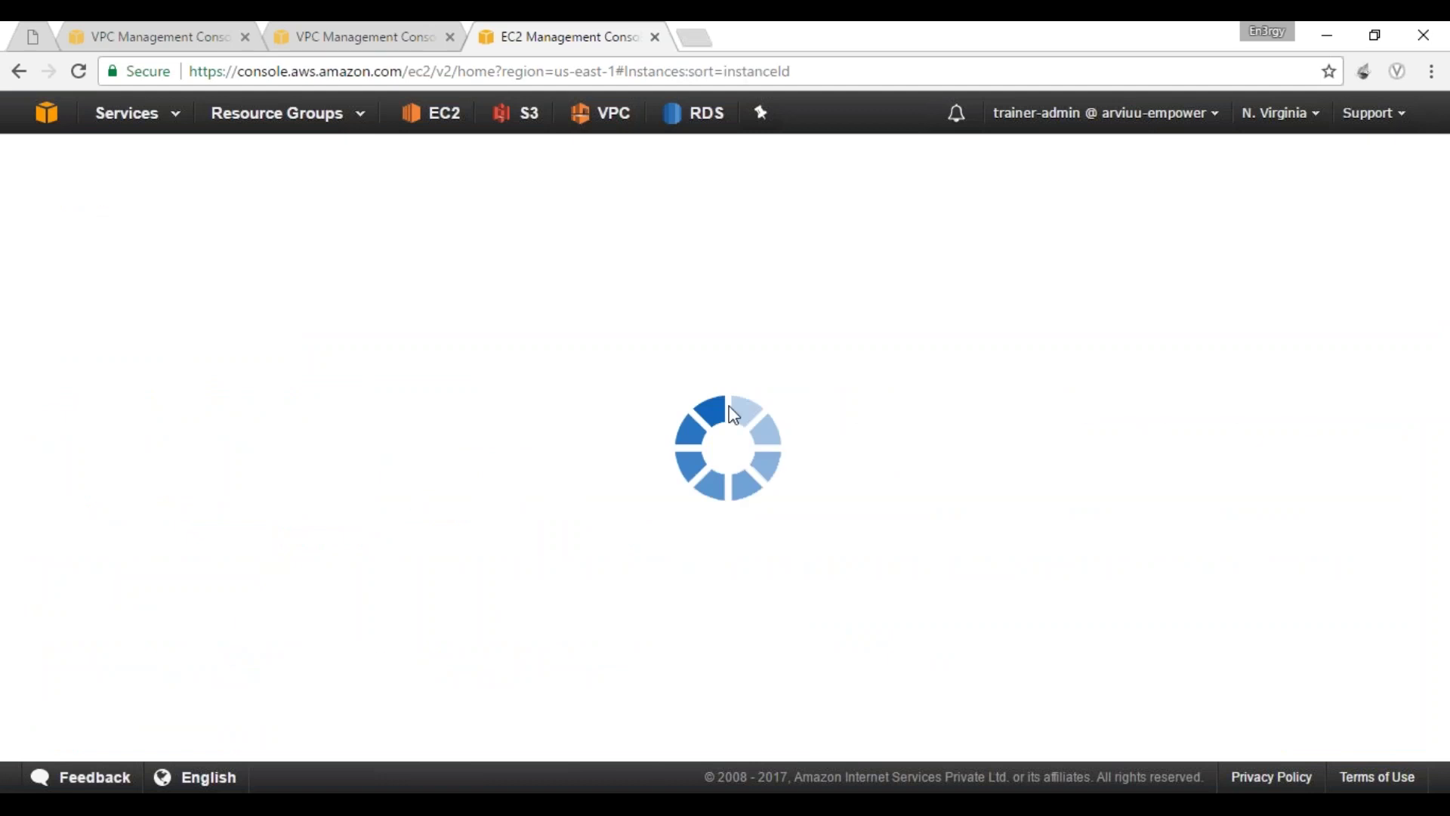
left_click(342, 179)
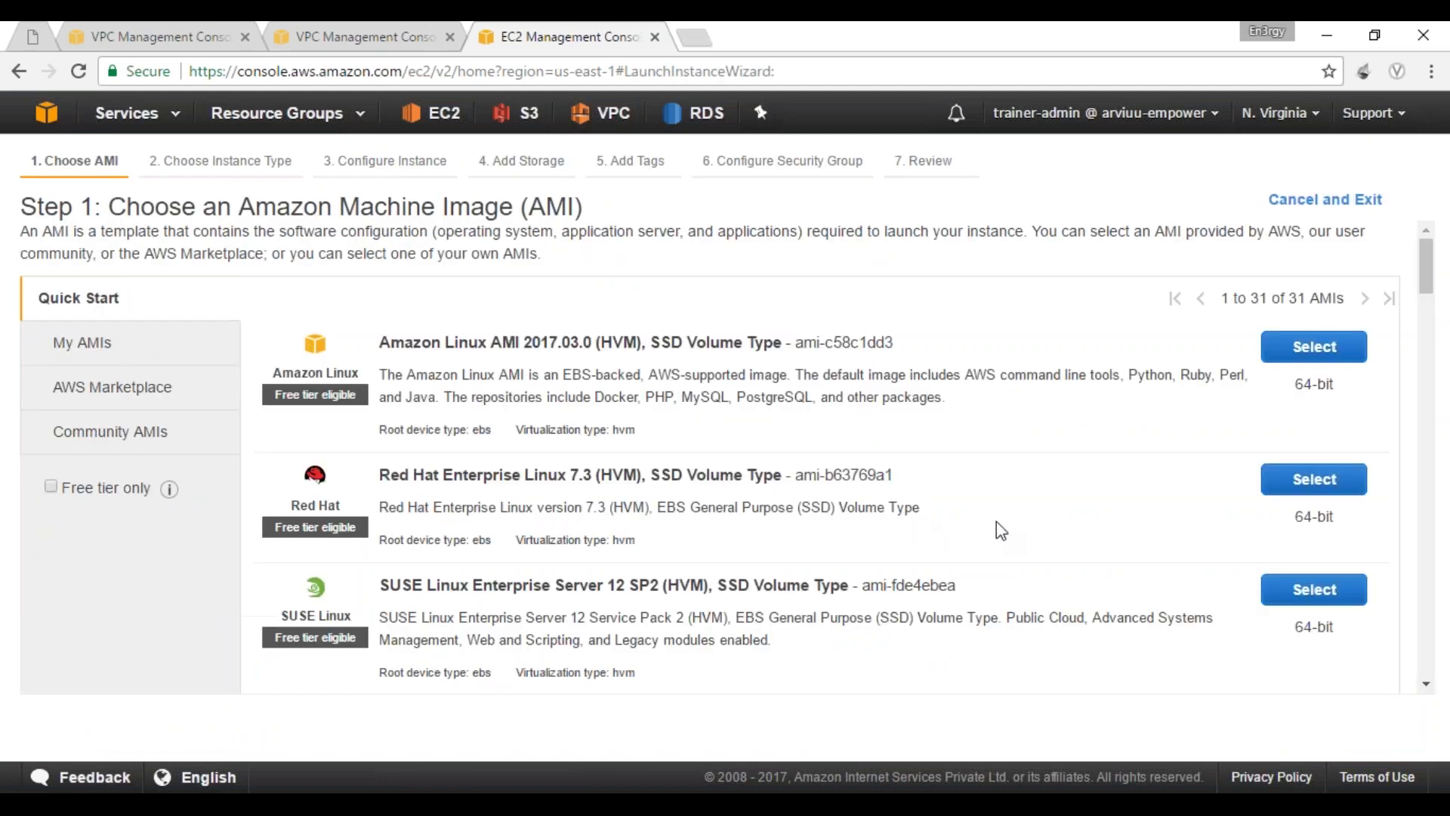
left_click(1282, 490)
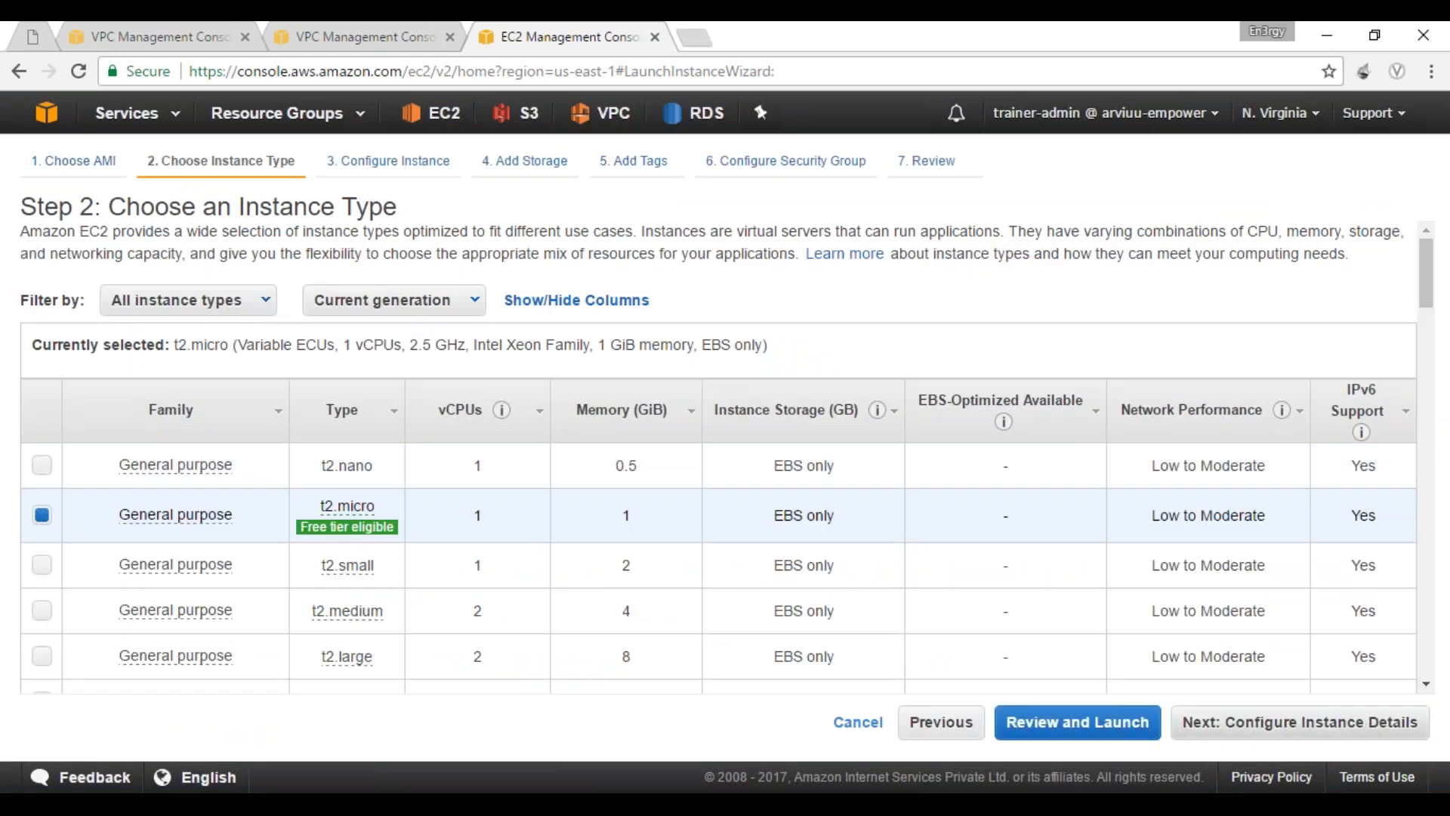
Step: Place the t2.micro instance in demo-vpc on subnet demo-vpc-subnet-1b and accept the default storage
left_click(1365, 731)
left_click(570, 398)
left_click(562, 418)
left_click(562, 430)
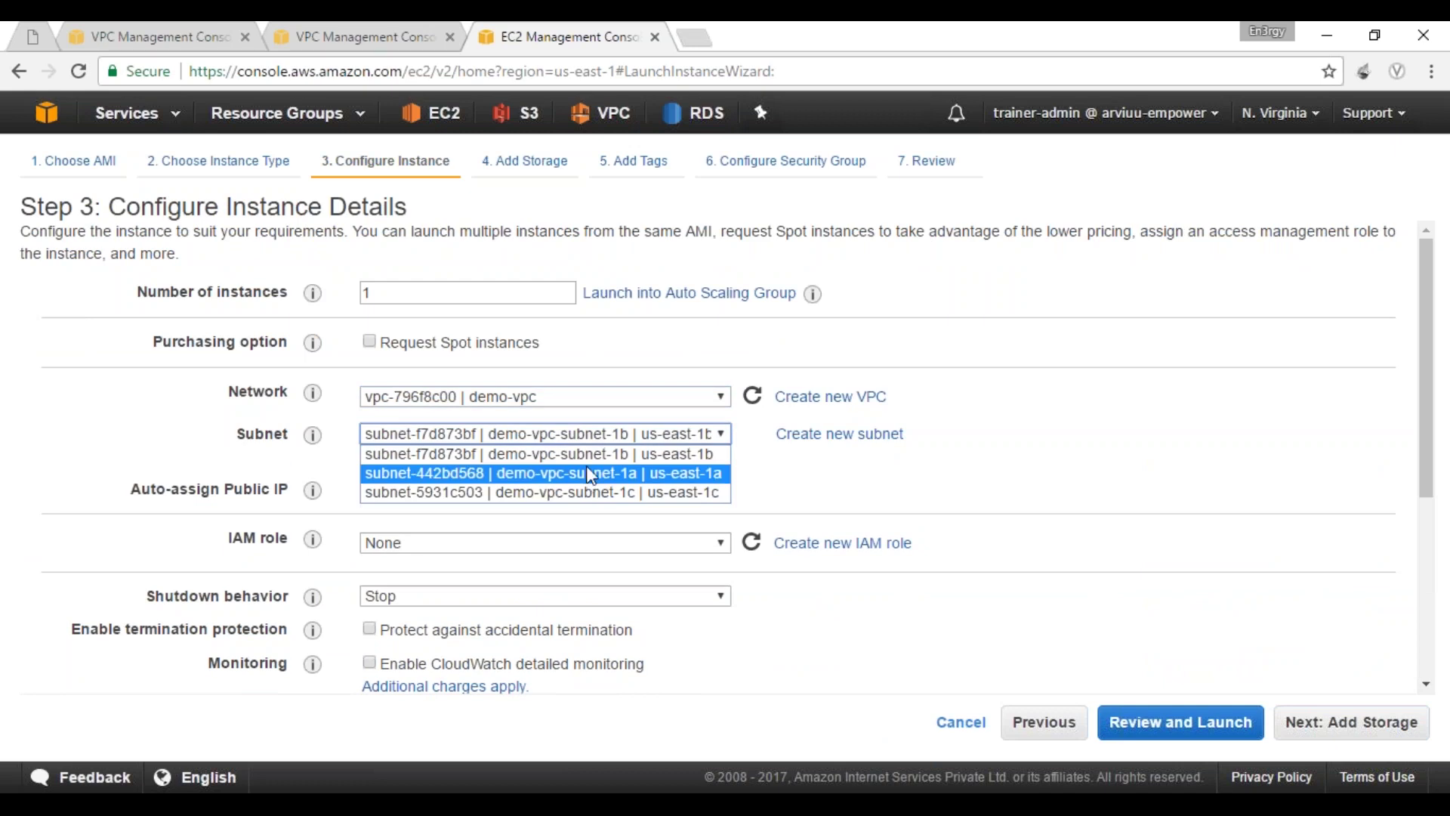
left_click(586, 456)
left_click(1326, 730)
left_click(1327, 731)
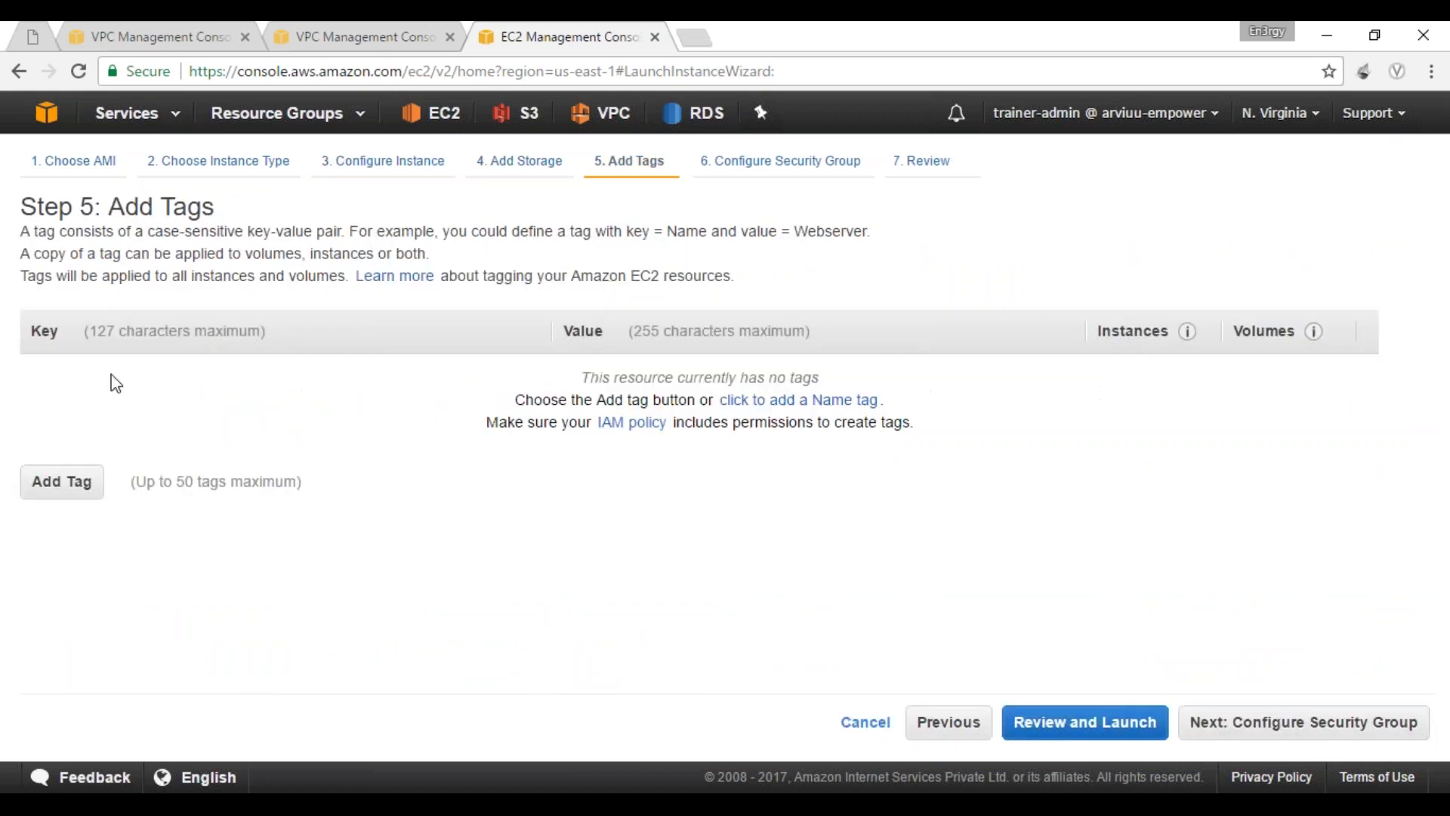
Step: Add a tag with key Name and value webNode002-1b to the instance and proceed to the security group configuration
left_click(62, 481)
type("Name")
key("Tab")
type("web")
key("Down")
key("Down")
key("Return")
left_click(1284, 723)
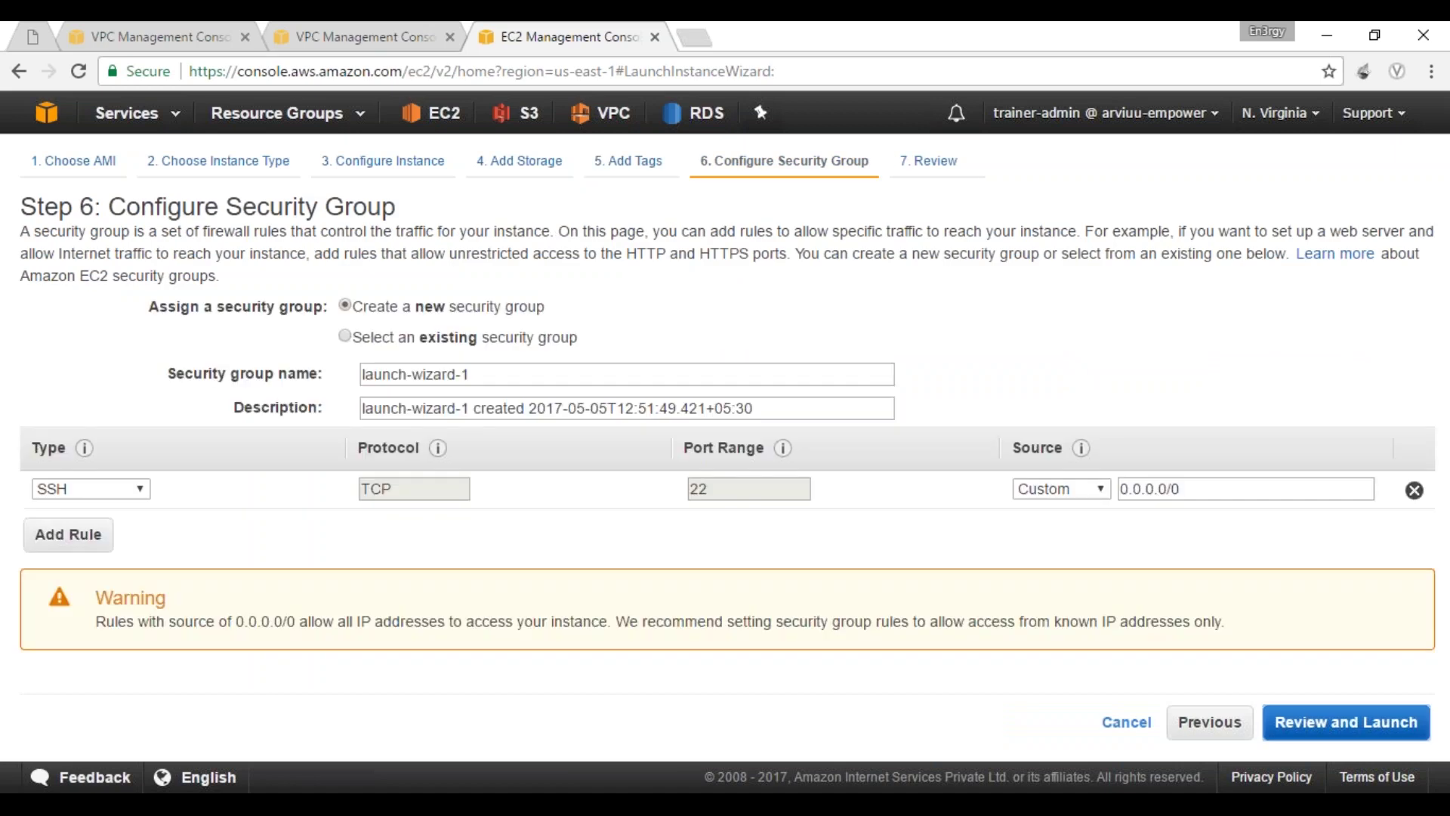
Step: Assign the existing default VPC security group to webNode002-1b and proceed to the launch review
left_click(1284, 722)
left_click(1298, 722)
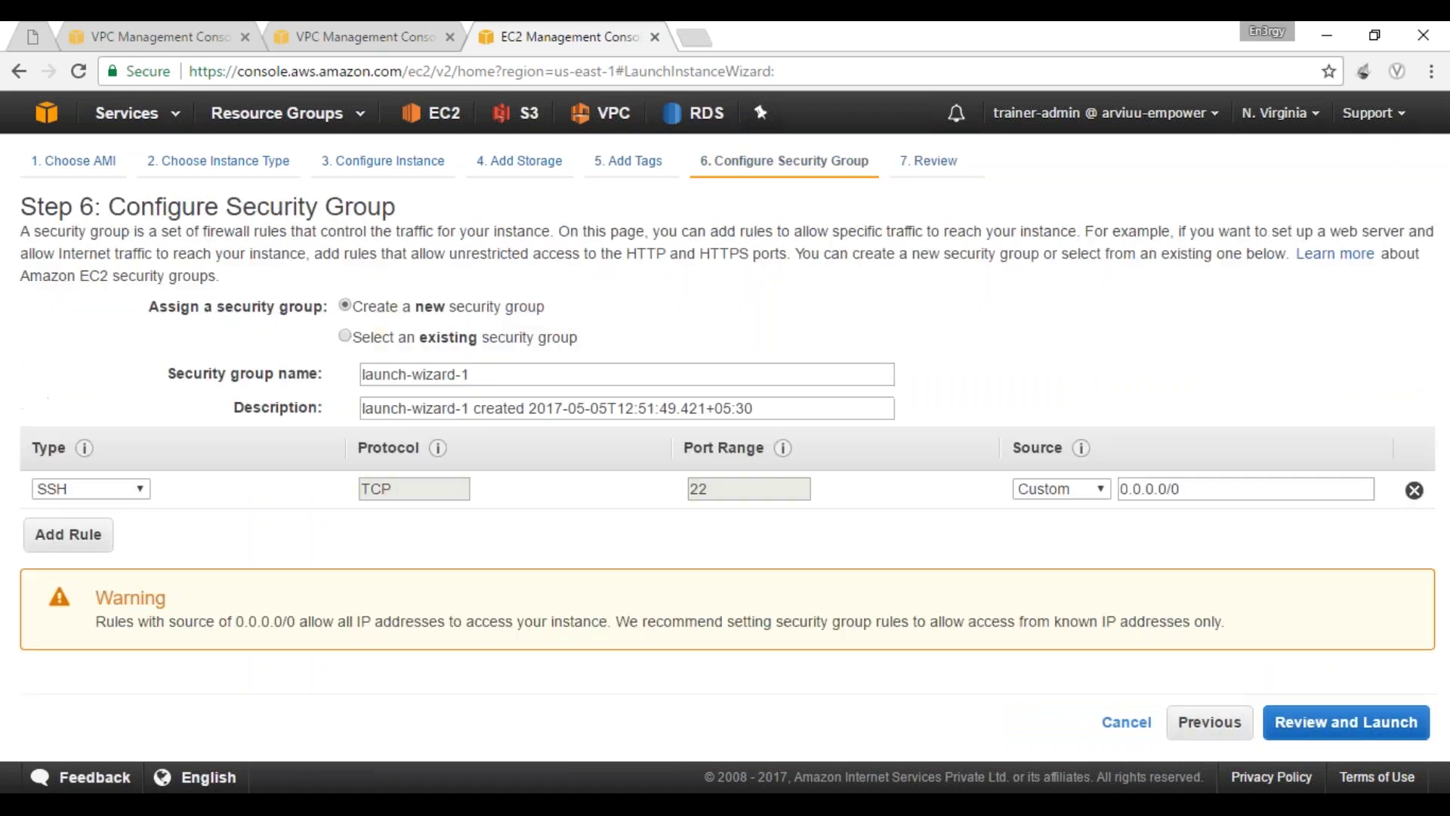
left_click(345, 338)
left_click(42, 426)
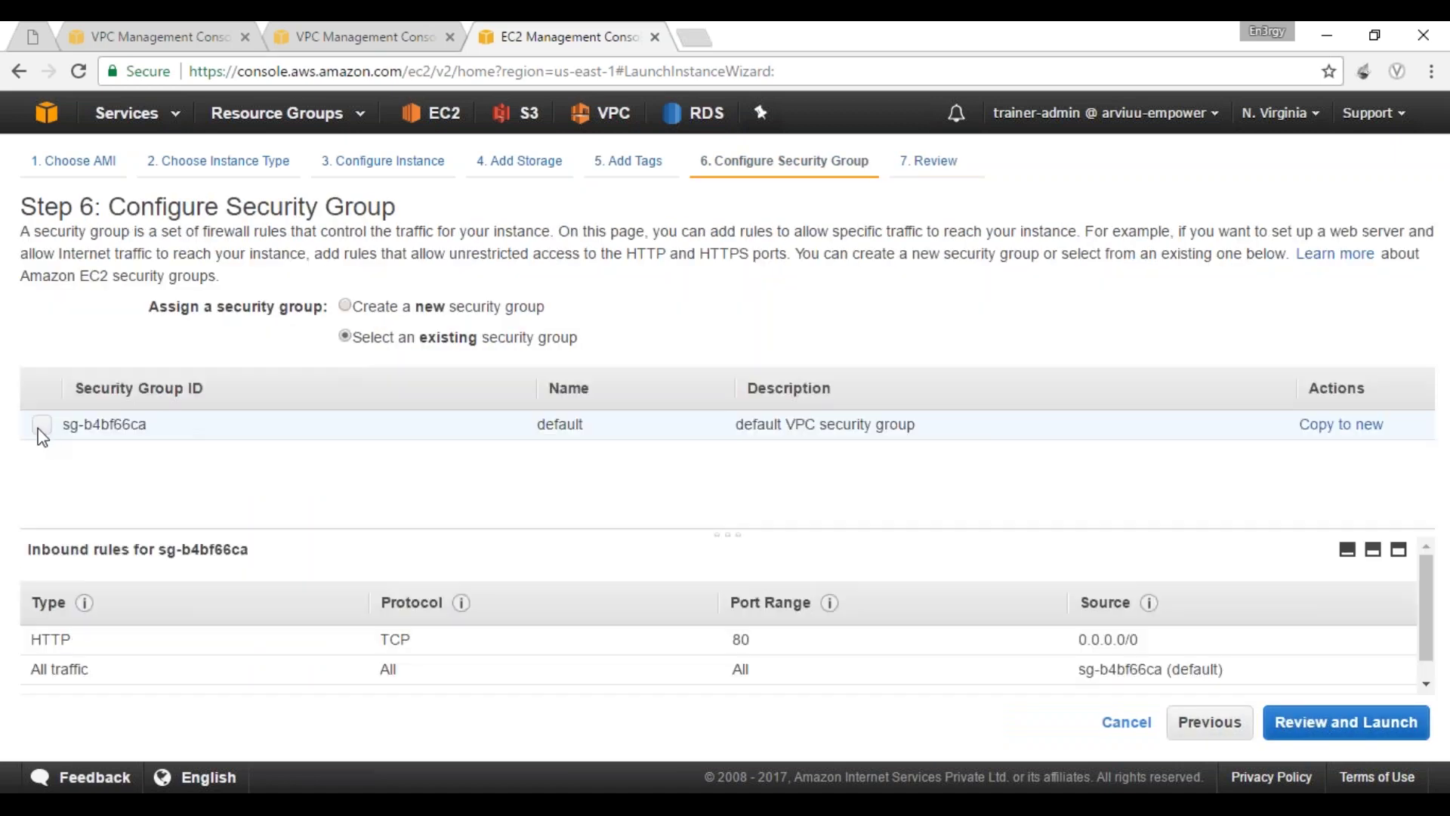
left_click(1410, 734)
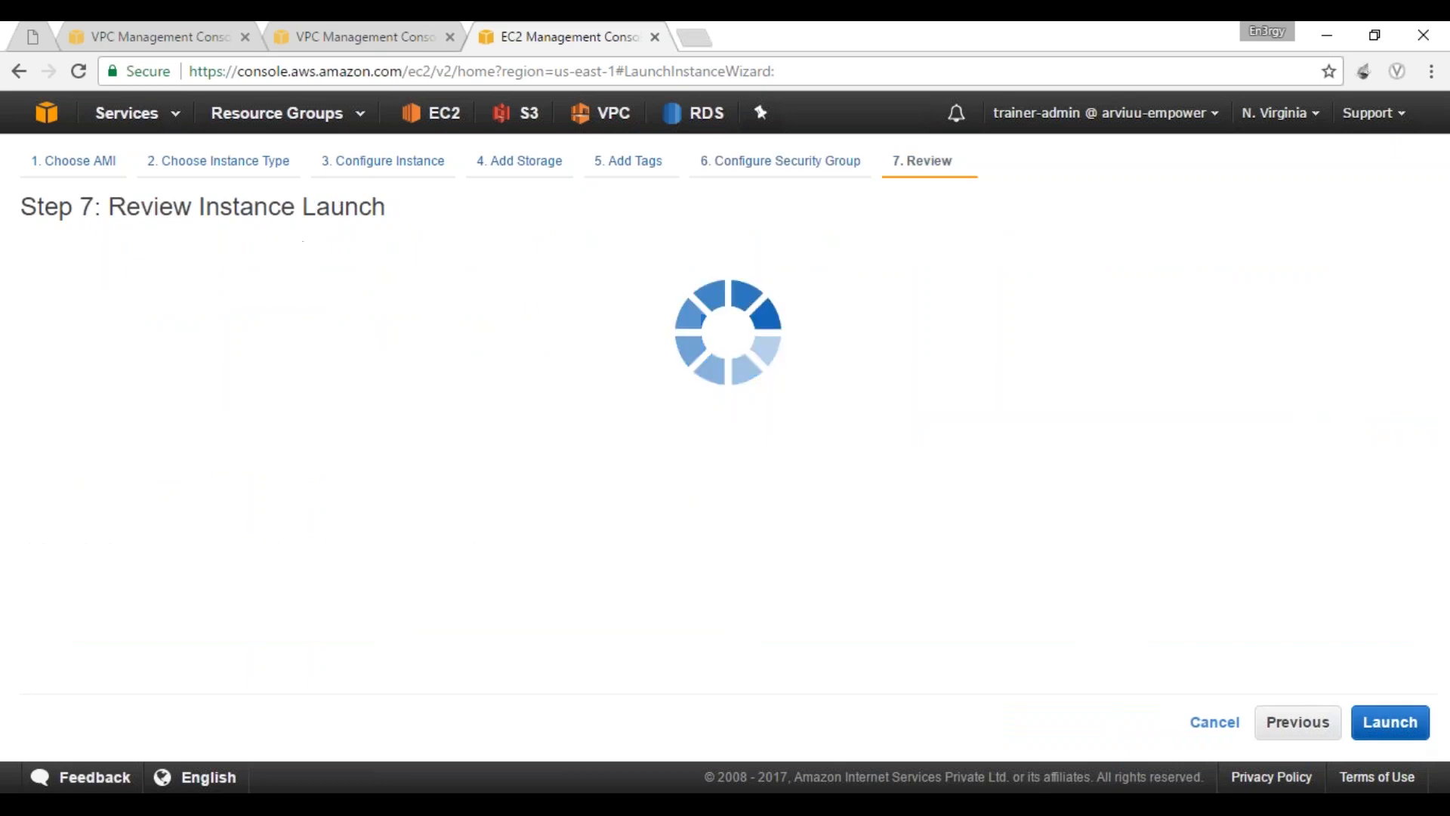
Step: Launch webNode002-1b with an existing key pair, acknowledging access to its private key file
left_click(1359, 725)
left_click(416, 546)
left_click(1037, 640)
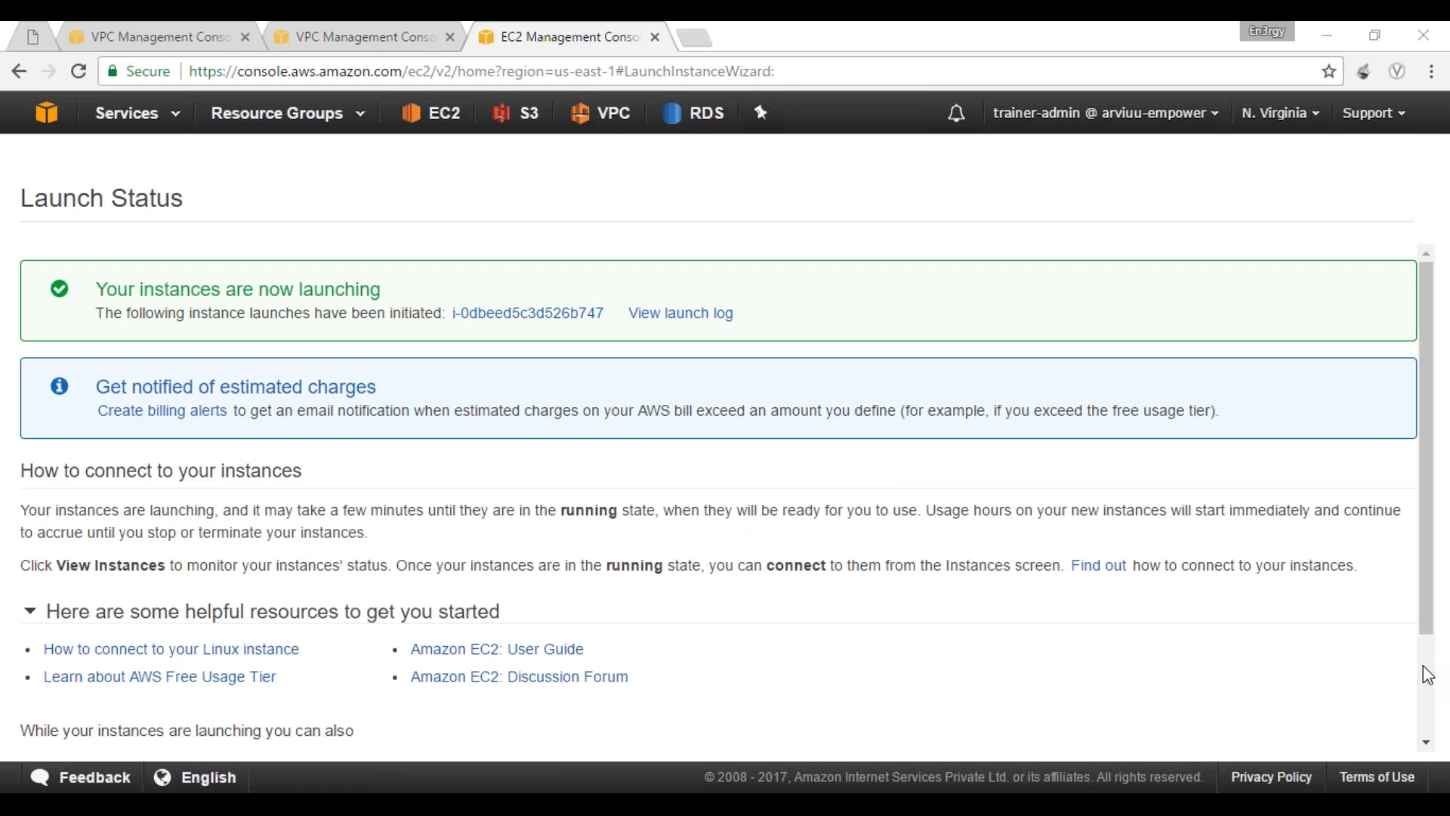
Step: Return to the instances list and start a third instance launch using the Red Hat Enterprise Linux 7.3 image
scroll(1428, 675, "down", 2)
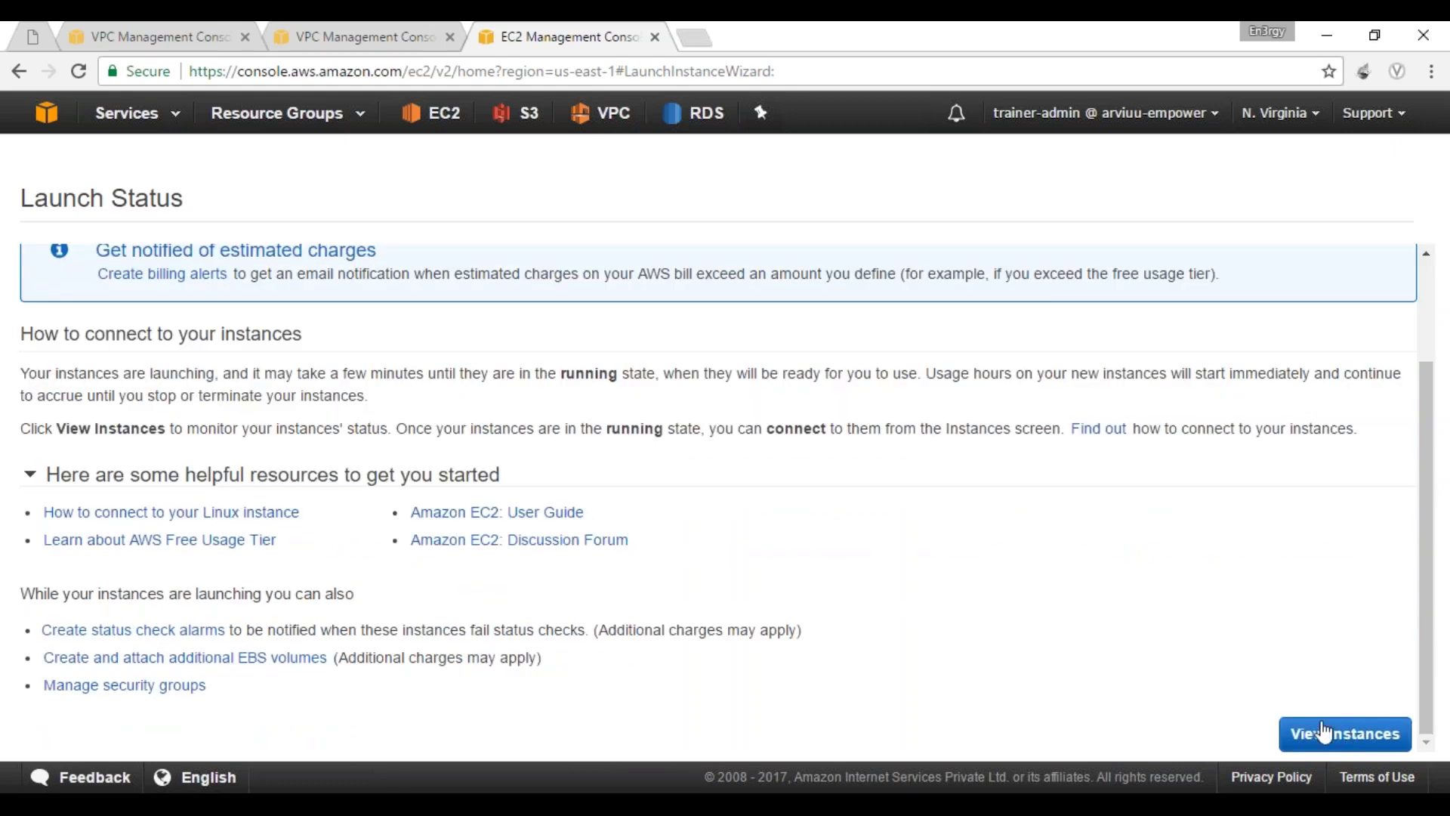
left_click(1360, 737)
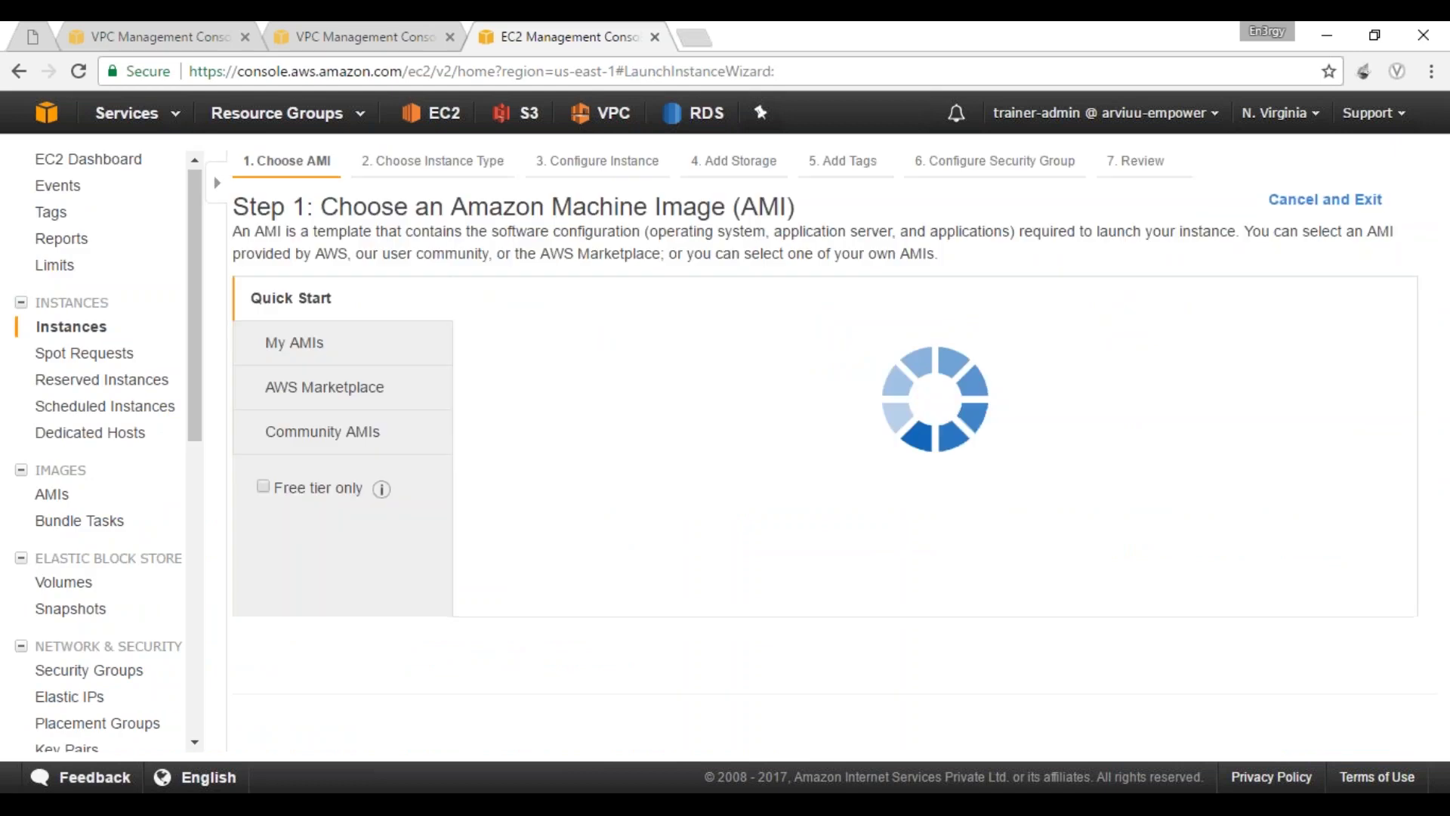
left_click(1314, 483)
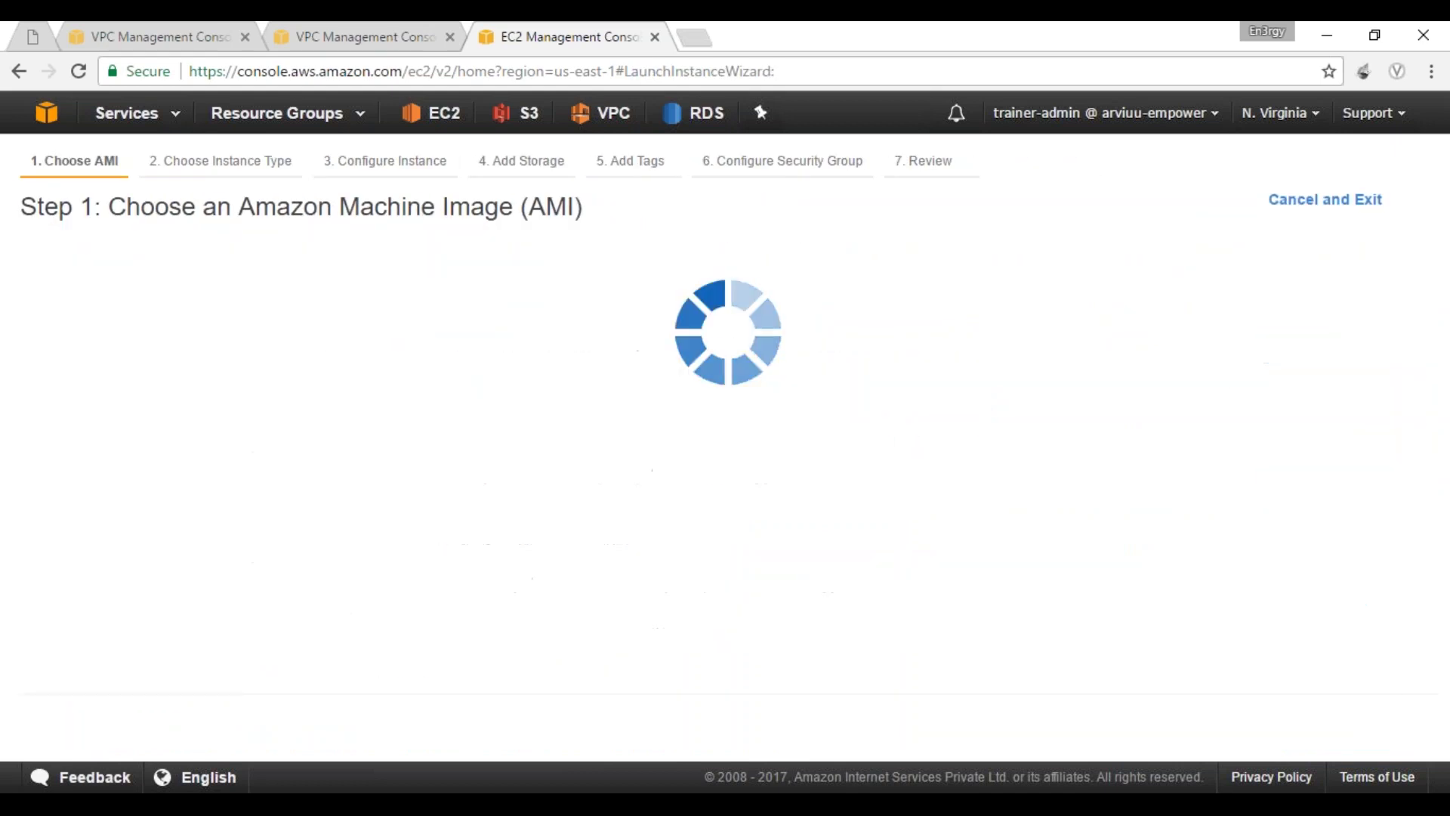
Step: Place the third instance in demo-vpc on subnet demo-vpc-subnet-1c and accept the default storage
left_click(1319, 725)
left_click(527, 398)
left_click(524, 416)
left_click(529, 433)
left_click(576, 492)
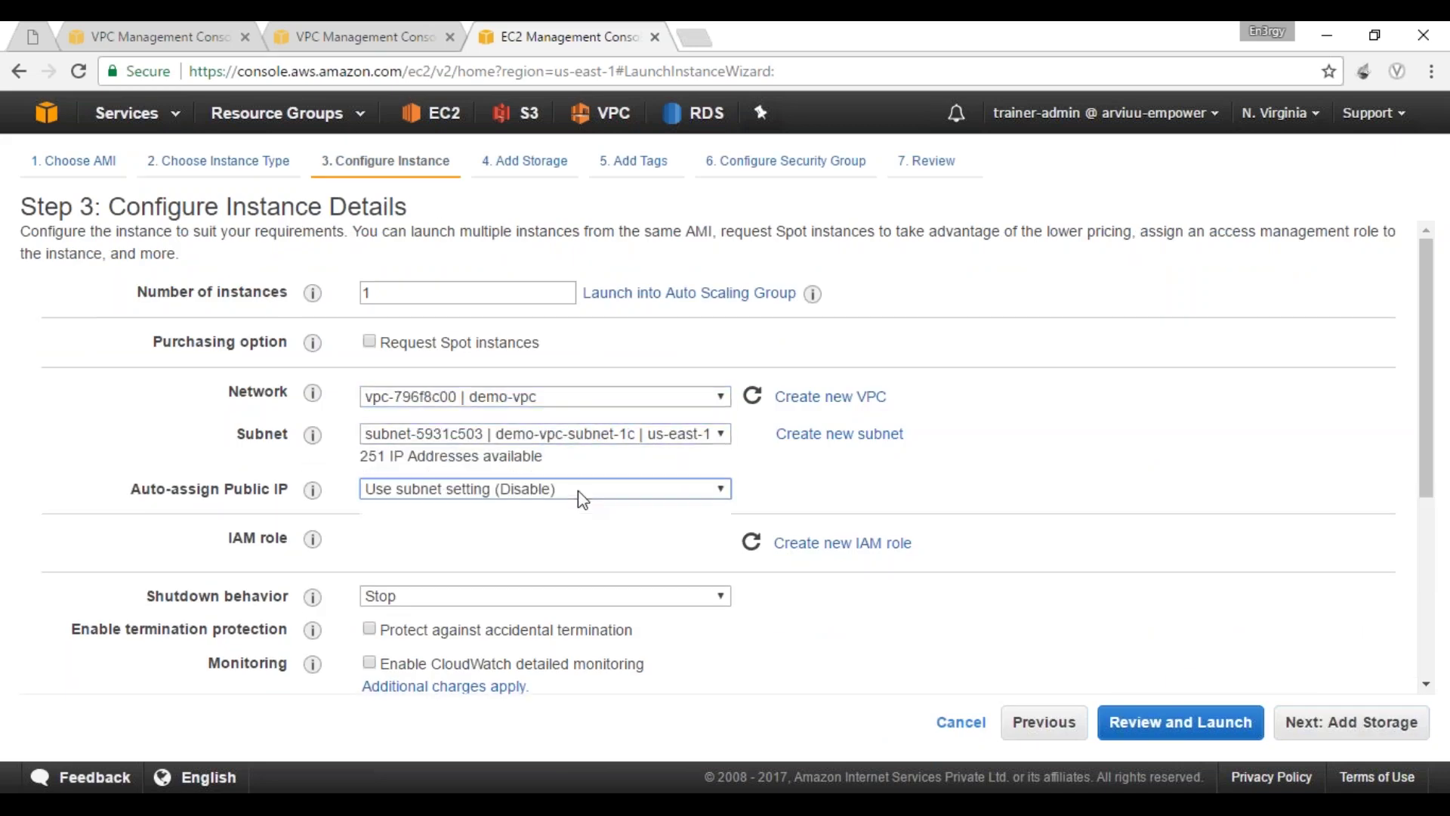
left_click(1318, 725)
left_click(1318, 725)
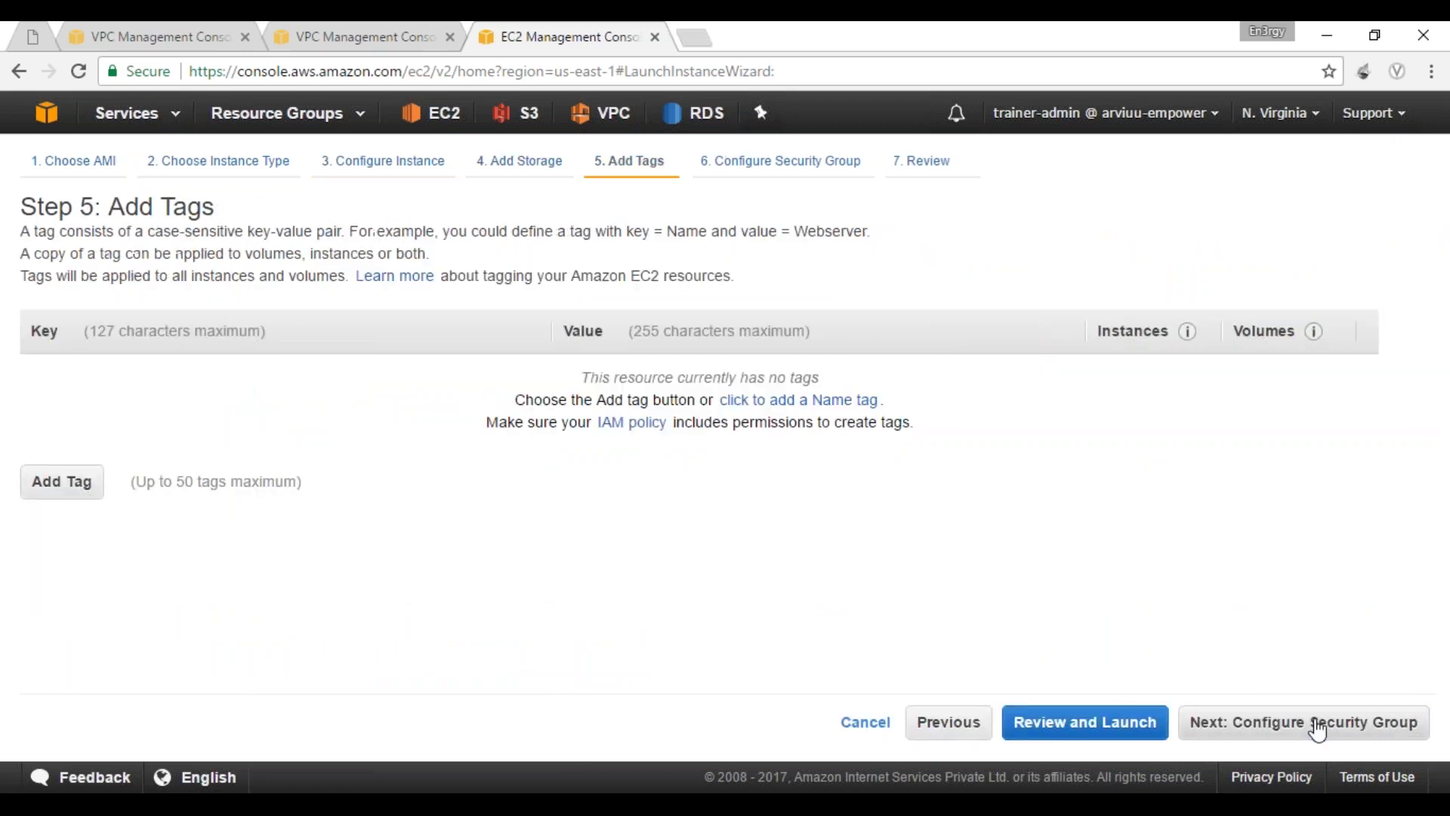
Step: Add a tag with key Name and value webNode003-1c to the instance and proceed to the security group configuration
left_click(76, 479)
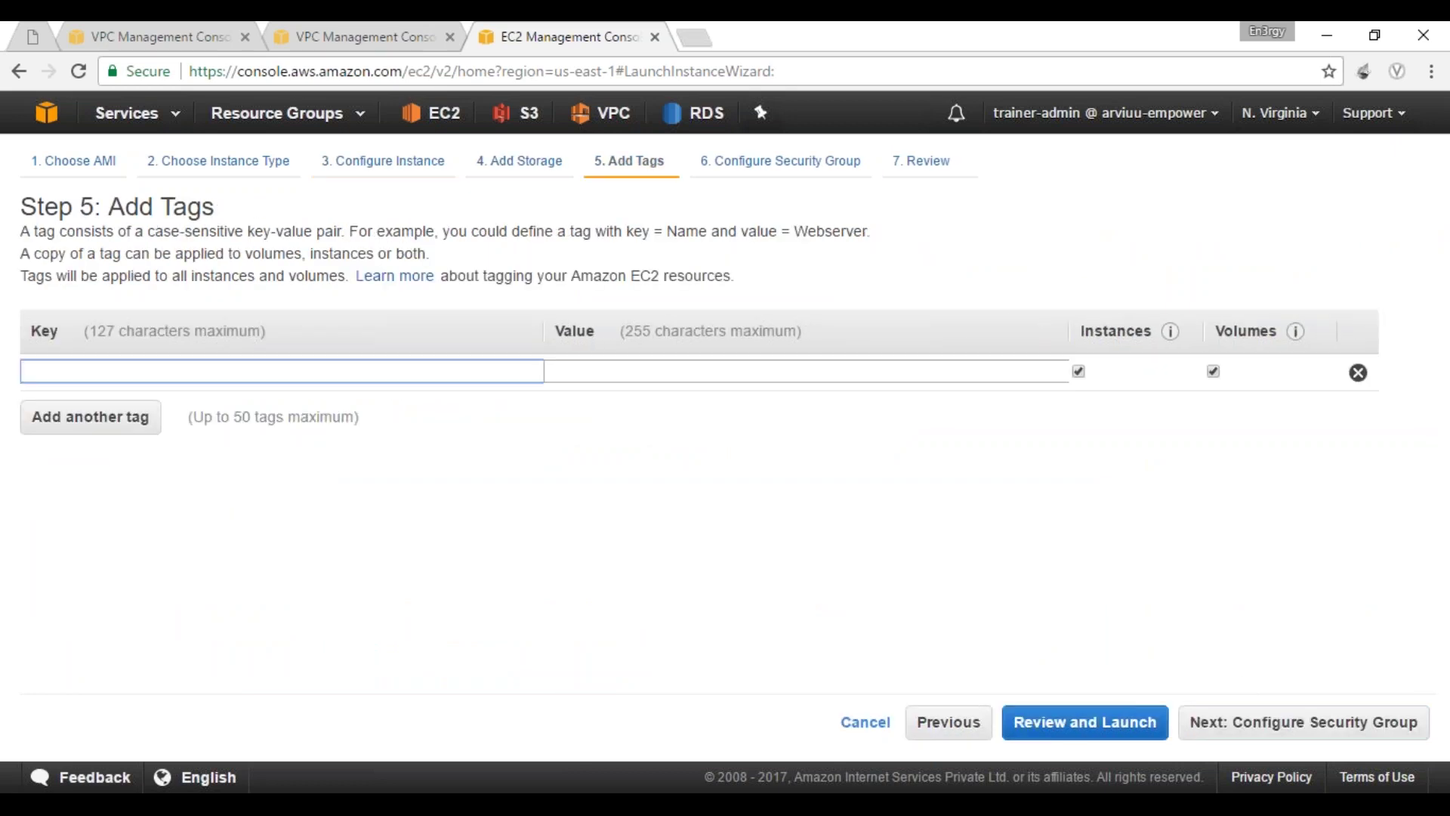
type("Name")
key("Tab")
type("web")
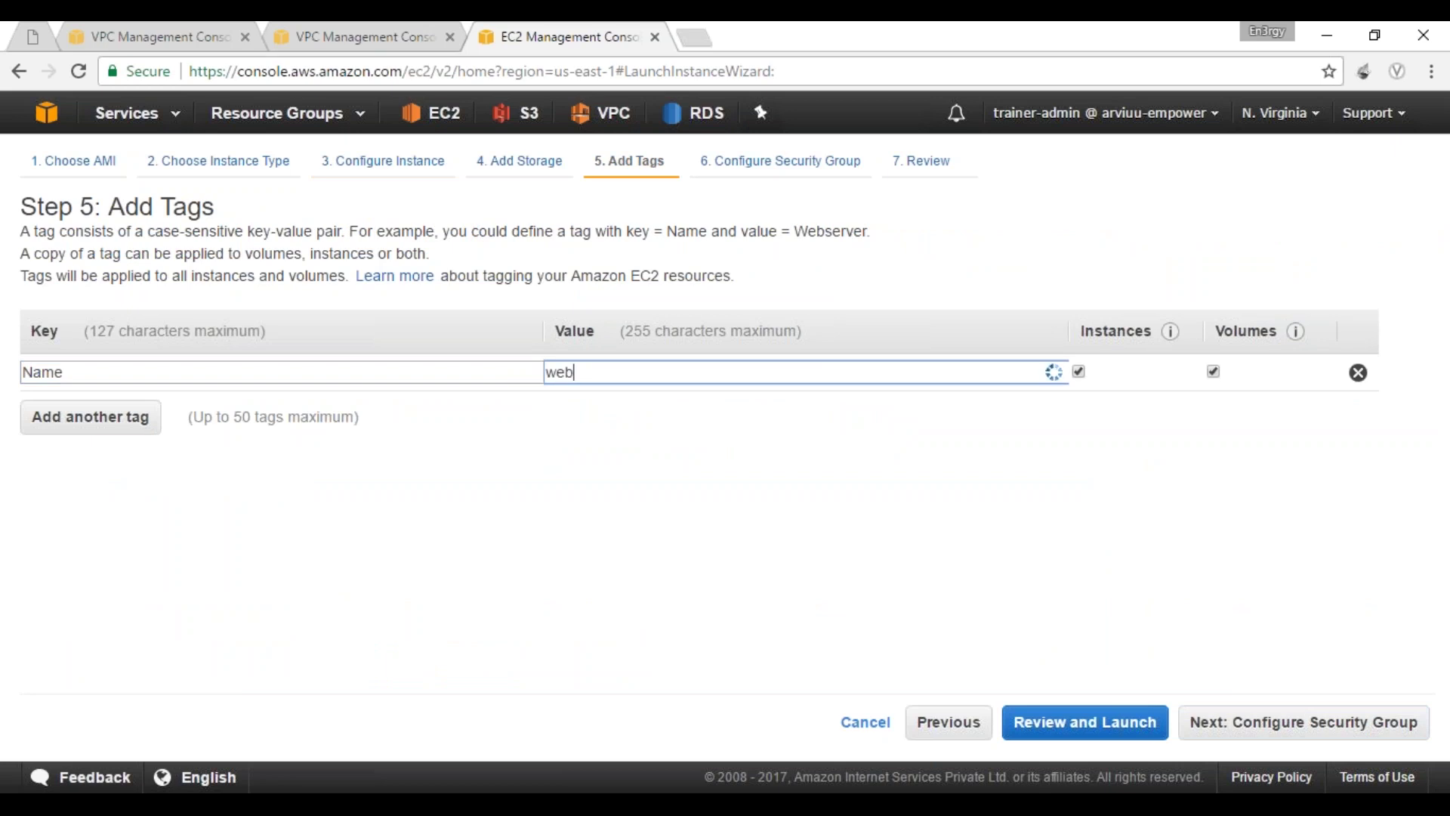
left_click(668, 465)
left_click(1239, 732)
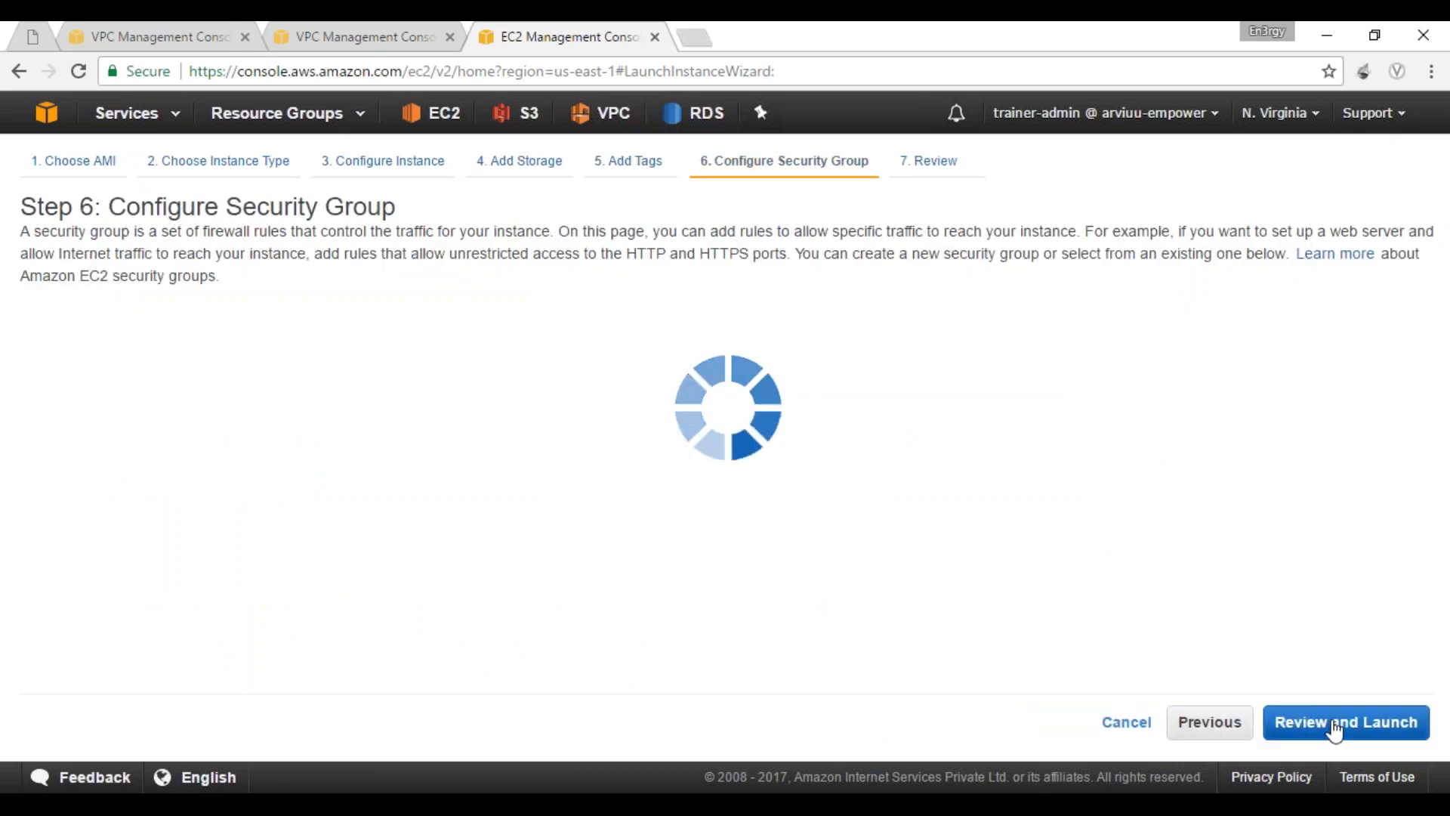
Step: Assign the existing default VPC security group to webNode003-1c and proceed to the launch review
left_click(345, 336)
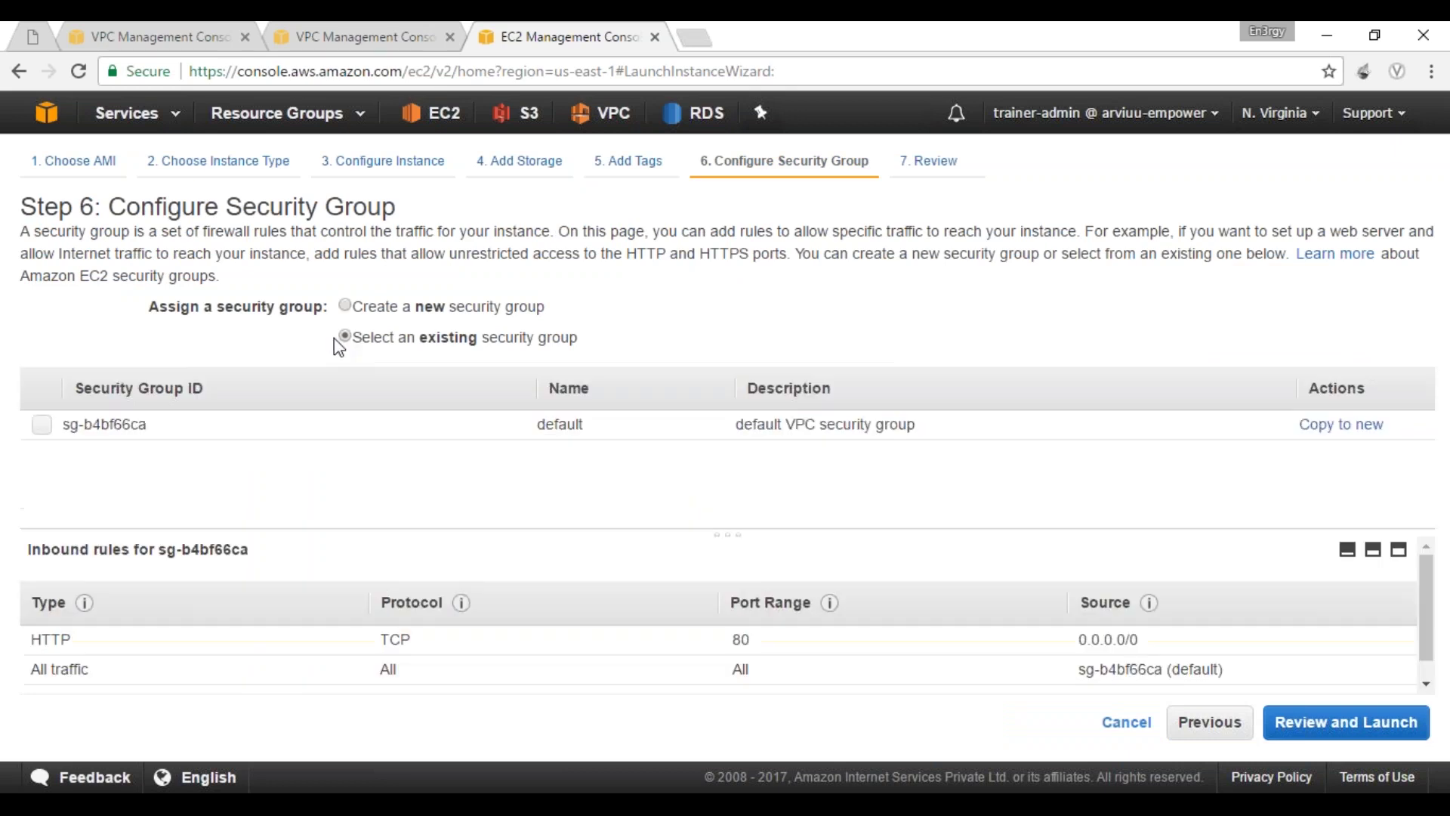
left_click(42, 425)
left_click(1322, 741)
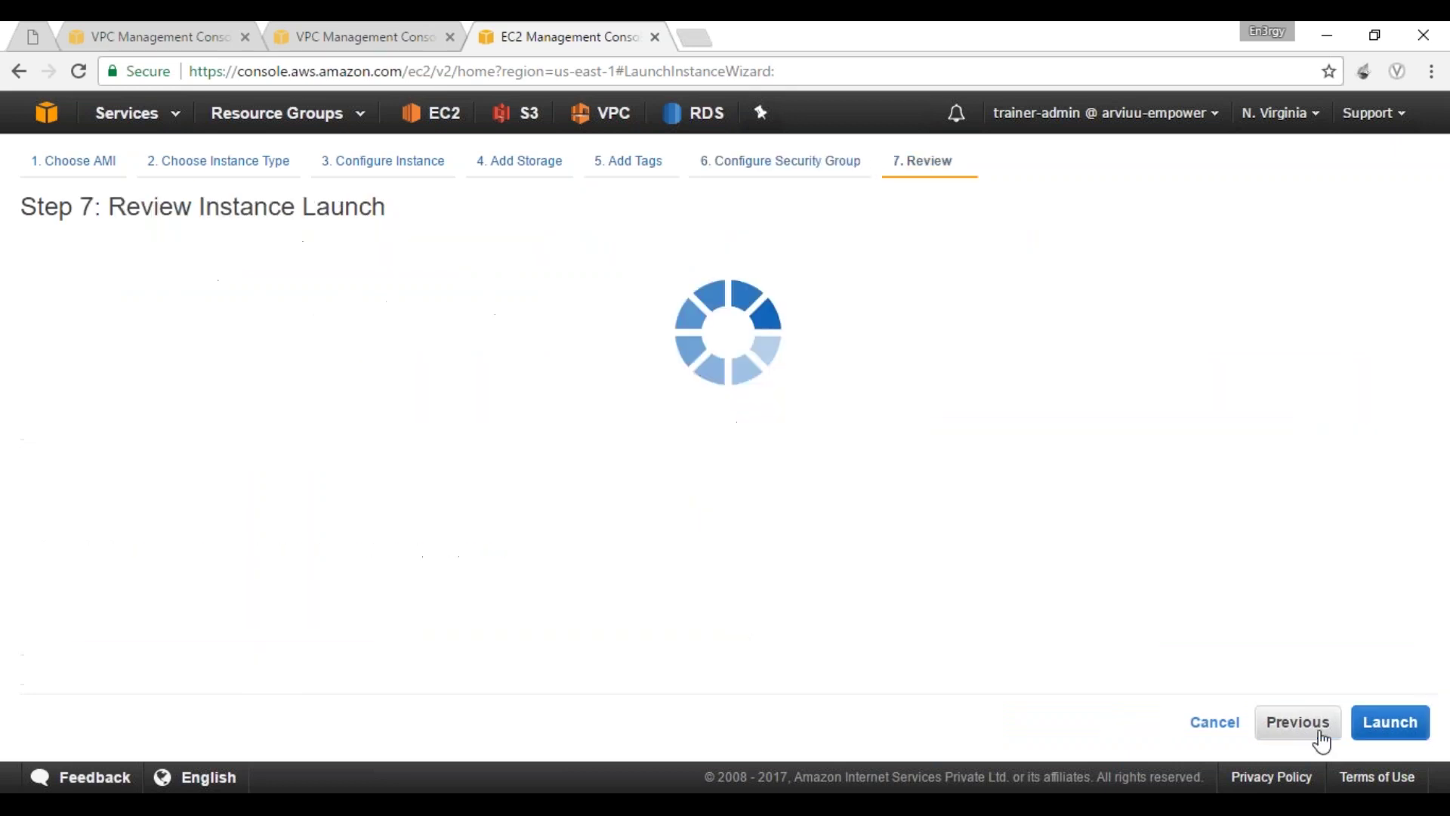
Step: Launch webNode003-1c with the existing region-virginia-training-demo-key key pair, acknowledging private key access, and show the unfiltered instances list
left_click(1385, 723)
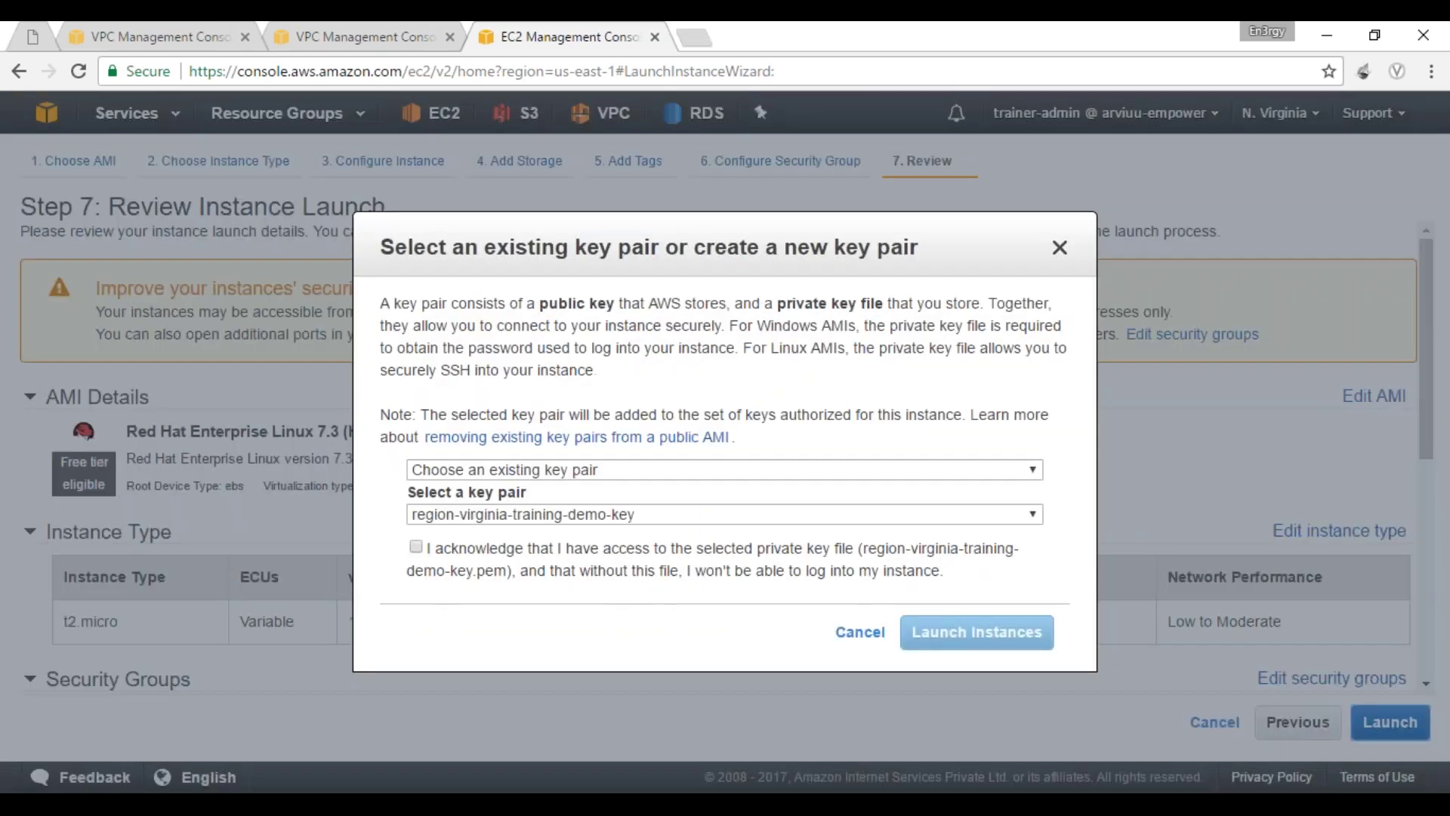
left_click(417, 546)
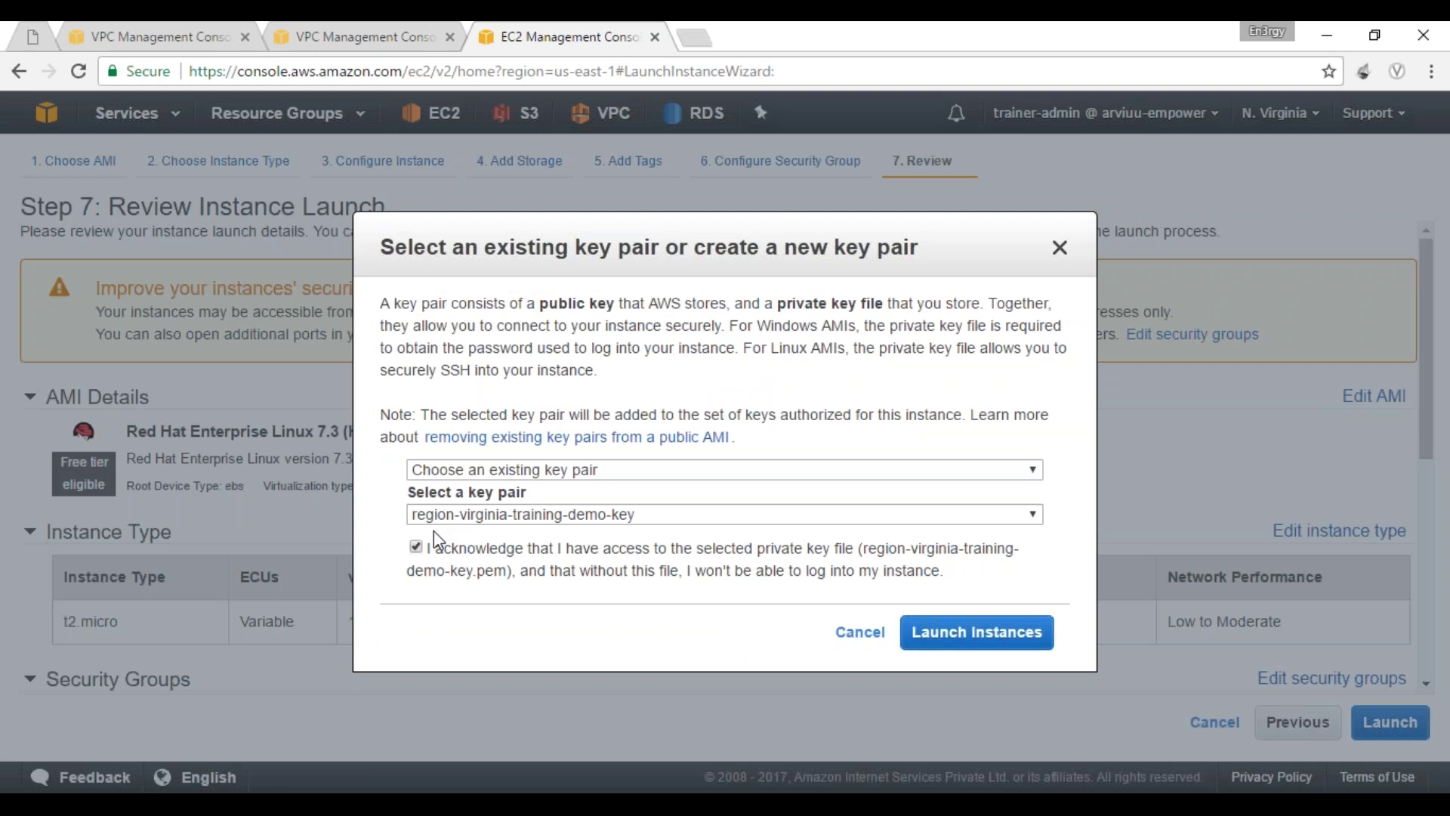
left_click(984, 648)
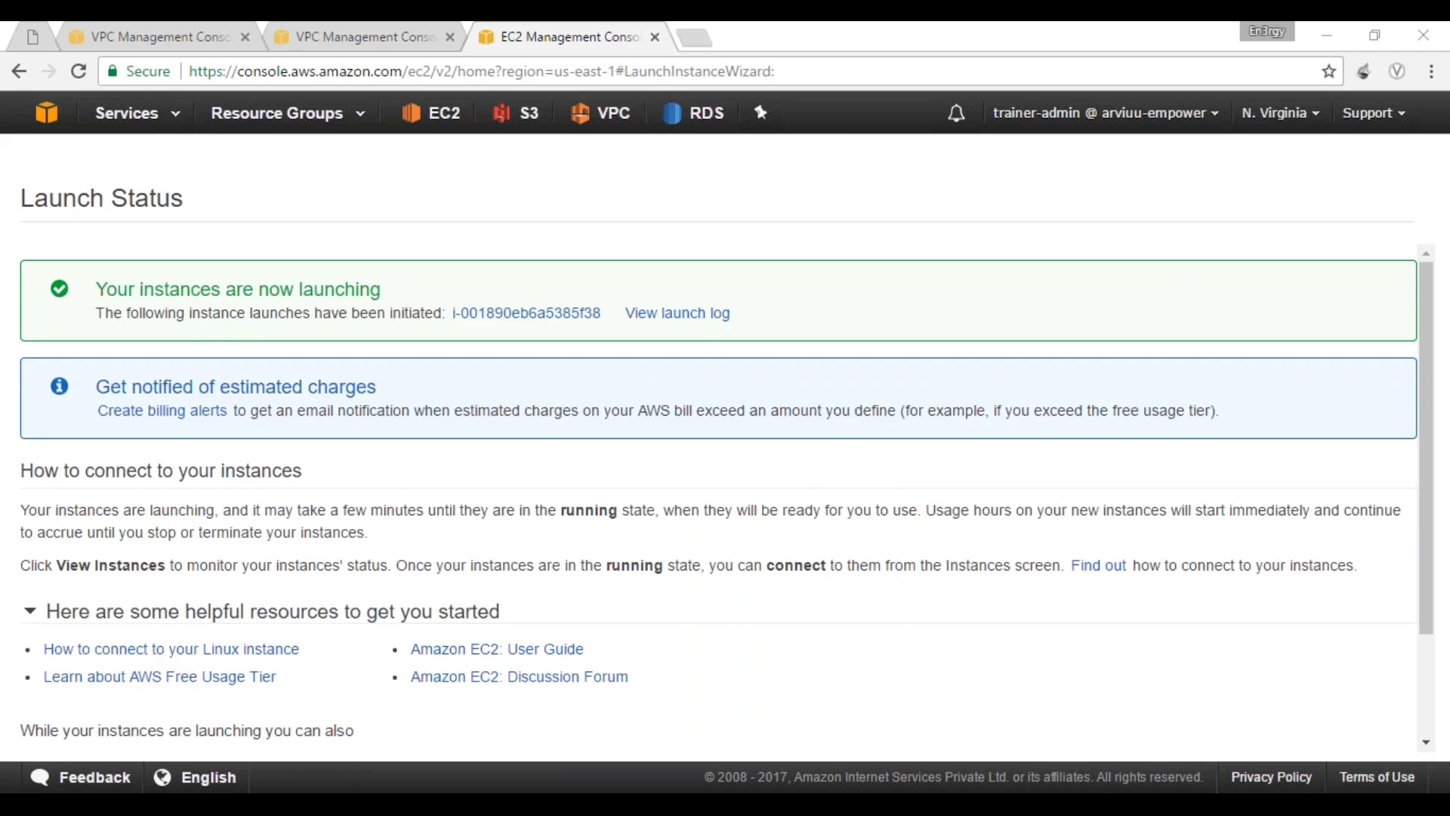
left_click(567, 314)
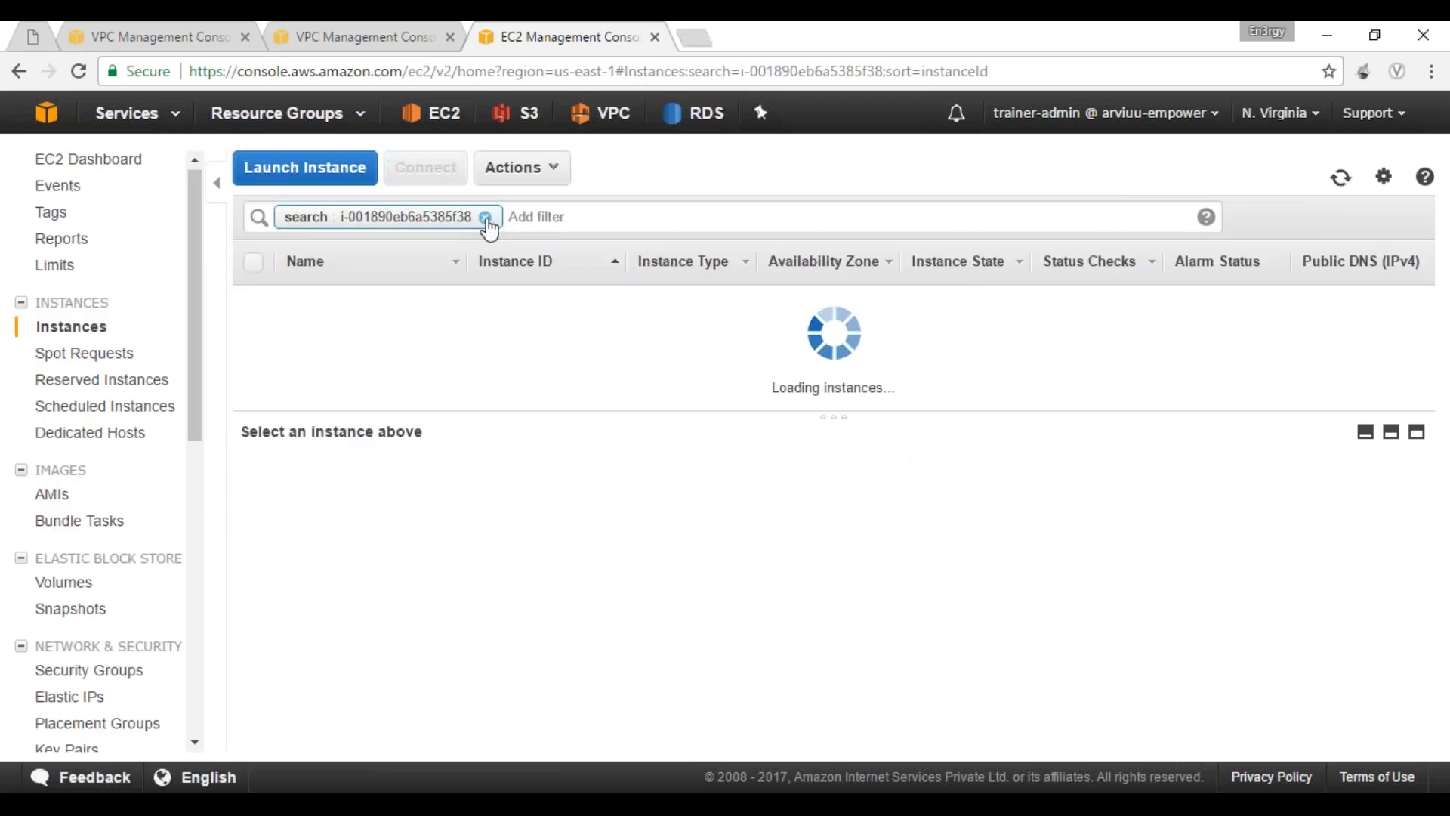
left_click(486, 226)
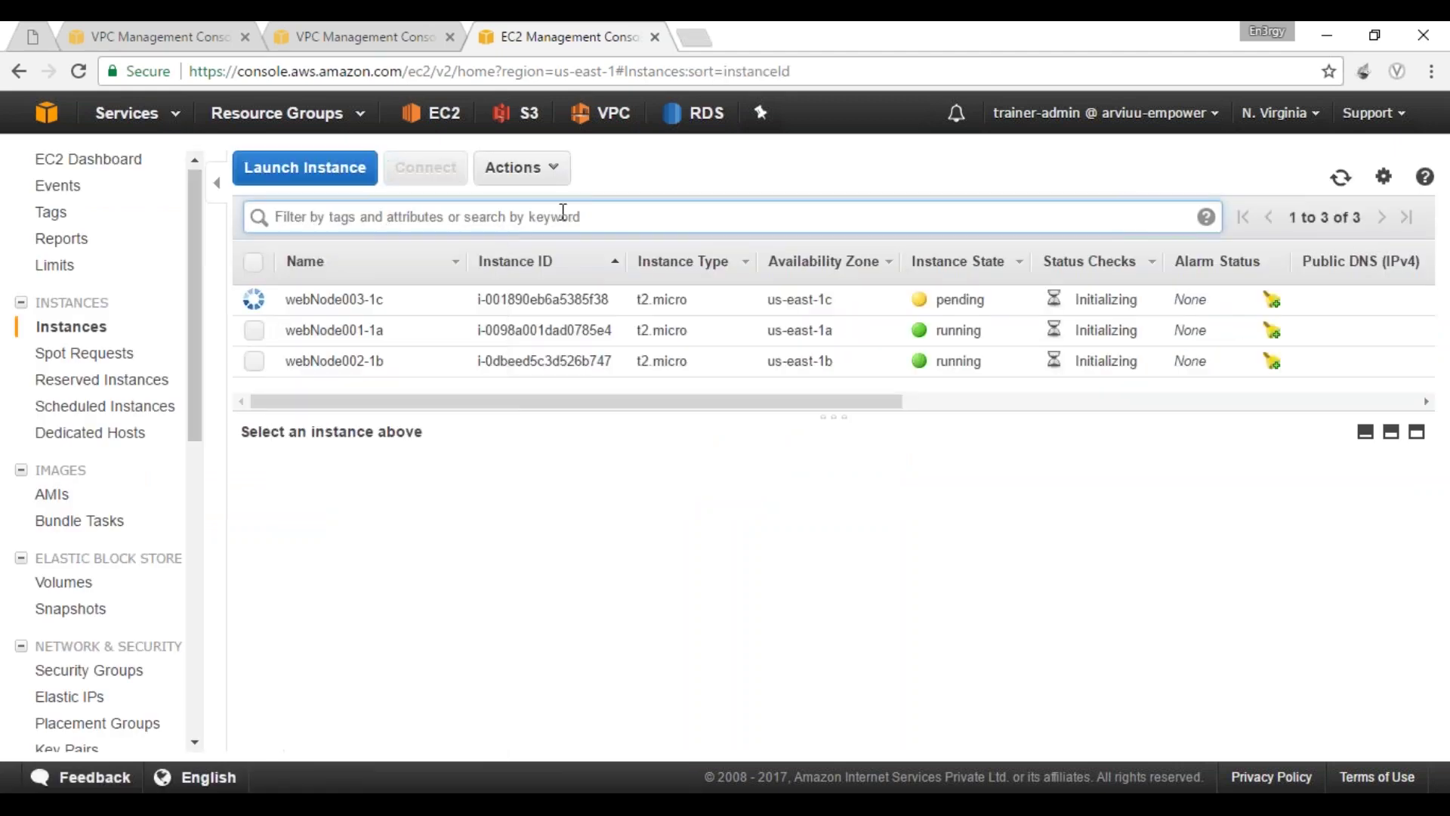
Step: Switch from the Notepad note back to the EC2 console and open the Elastic IPs list
left_click(196, 523)
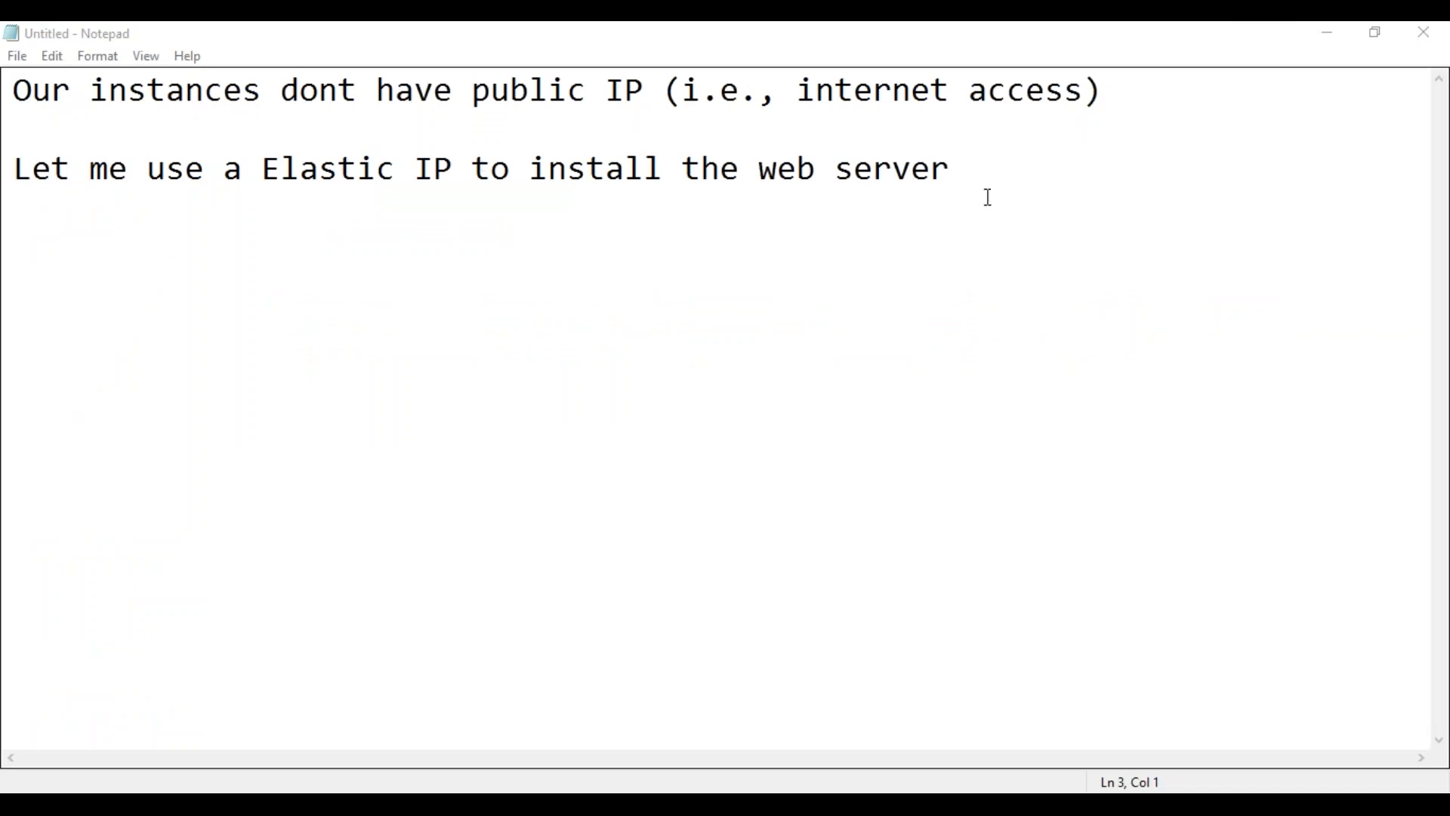
left_click(1327, 34)
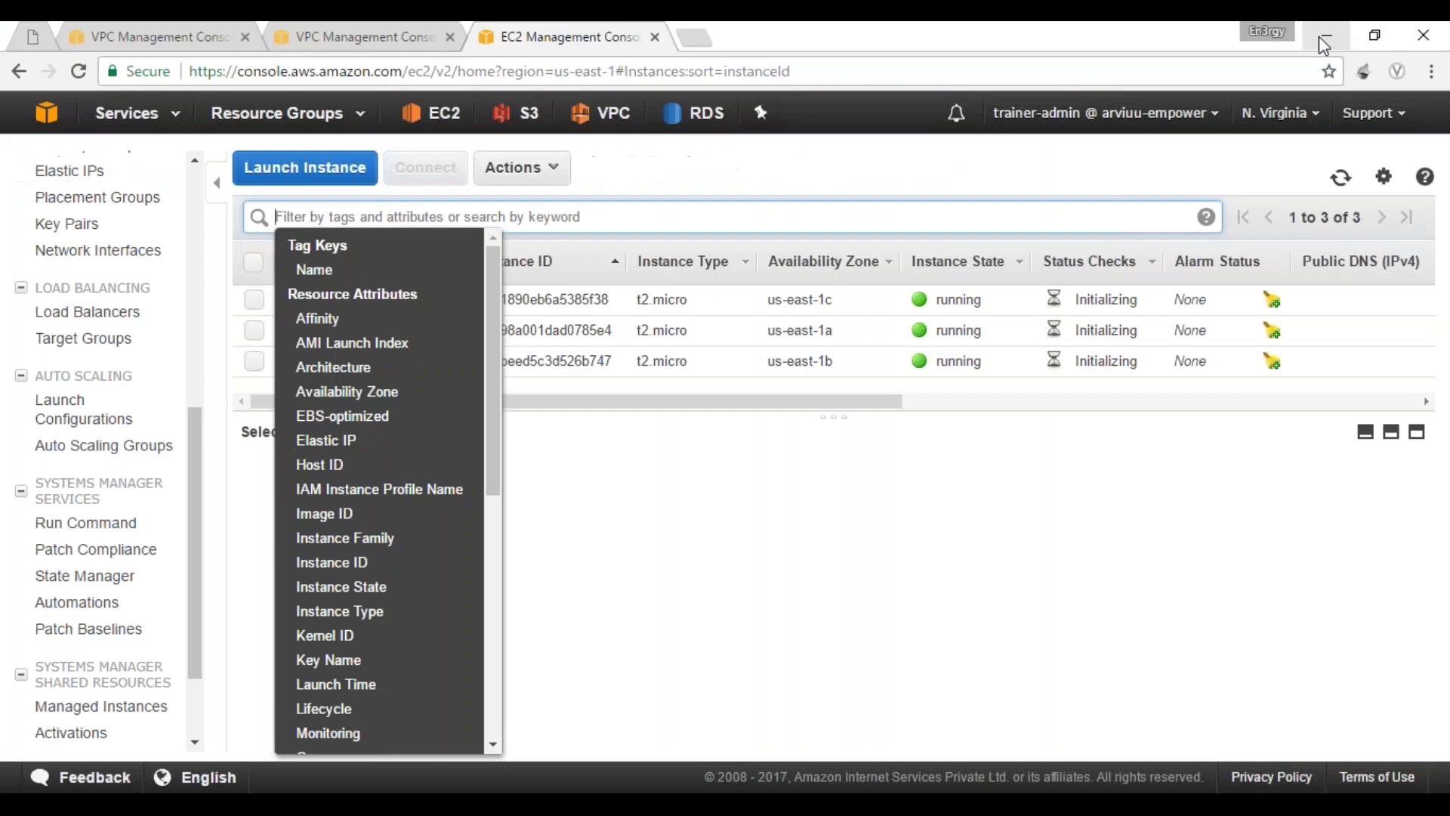
left_click(602, 535)
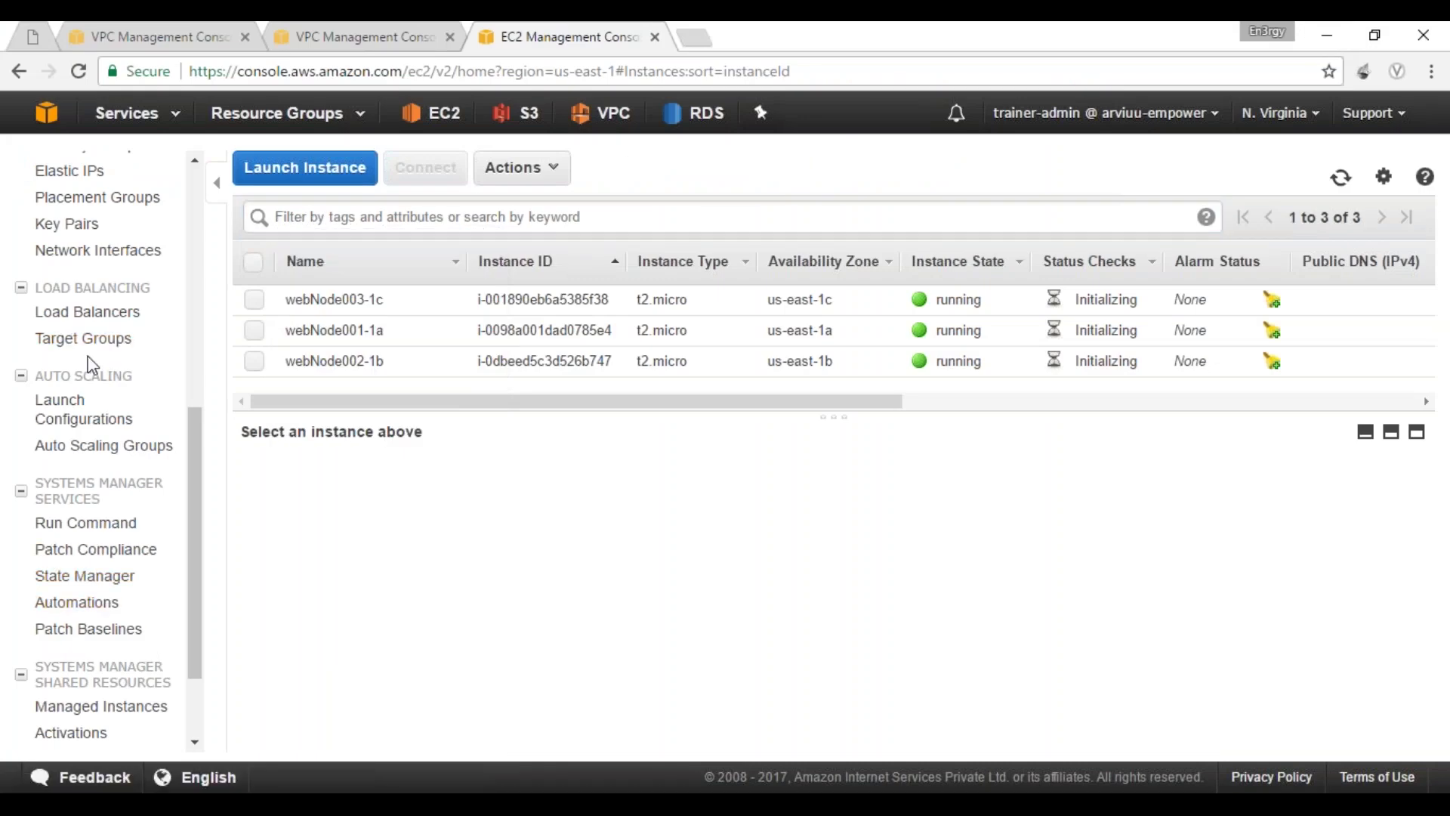
scroll(91, 378, "up", 2)
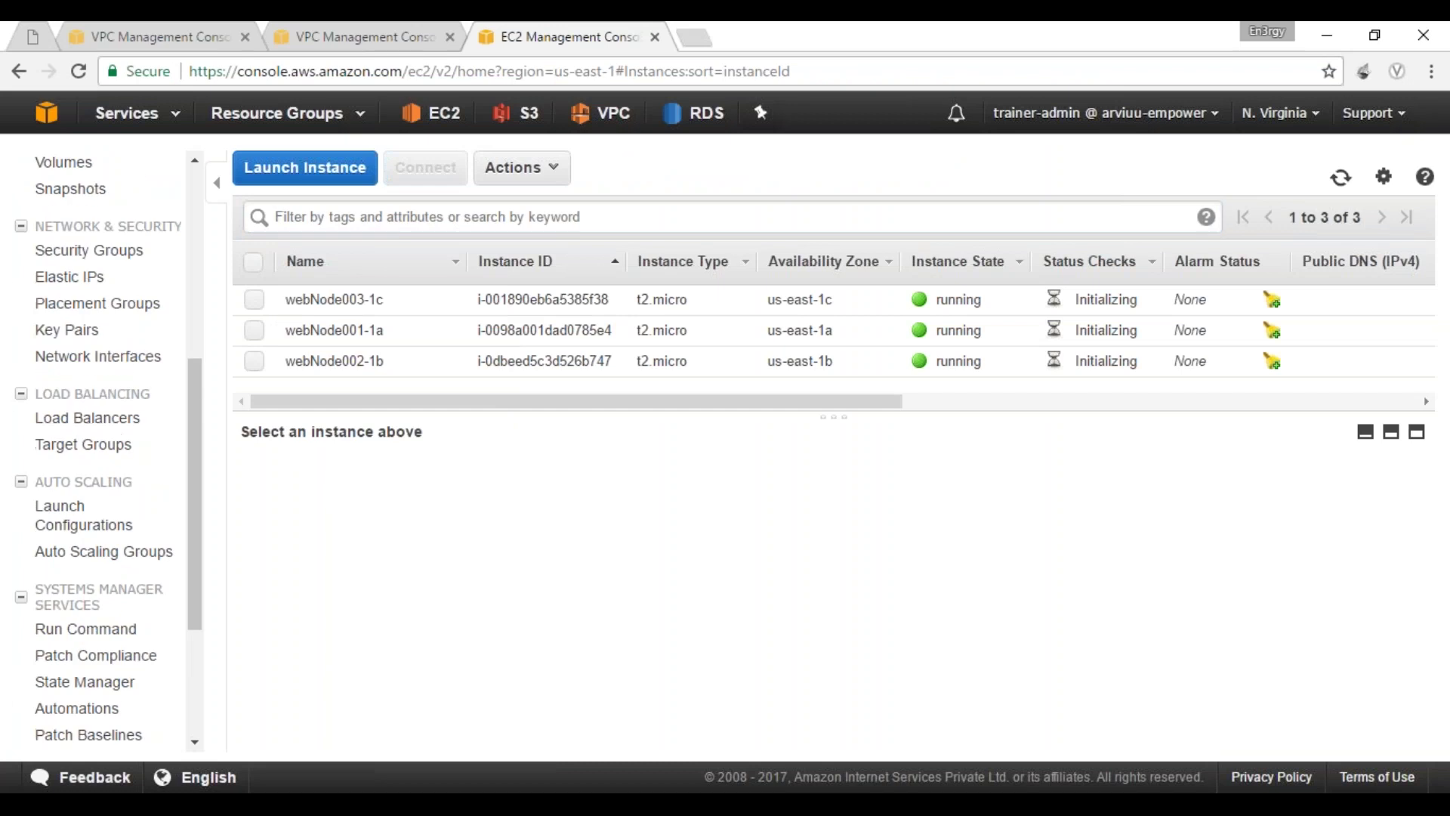
left_click(88, 279)
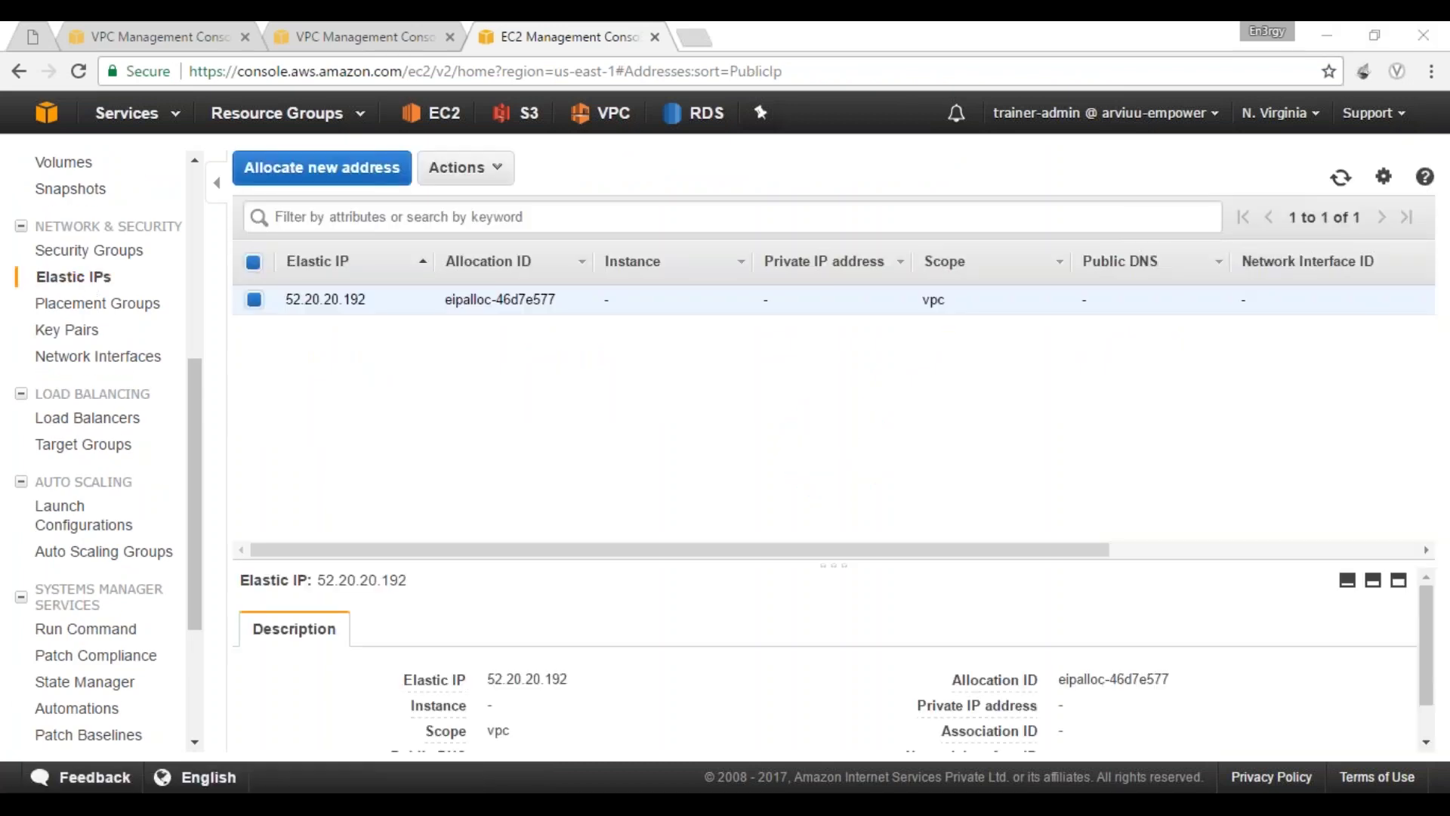
Step: Associate the Elastic IP 52.20.20.192 with the webNode001-1a instance
left_click(467, 169)
left_click(485, 232)
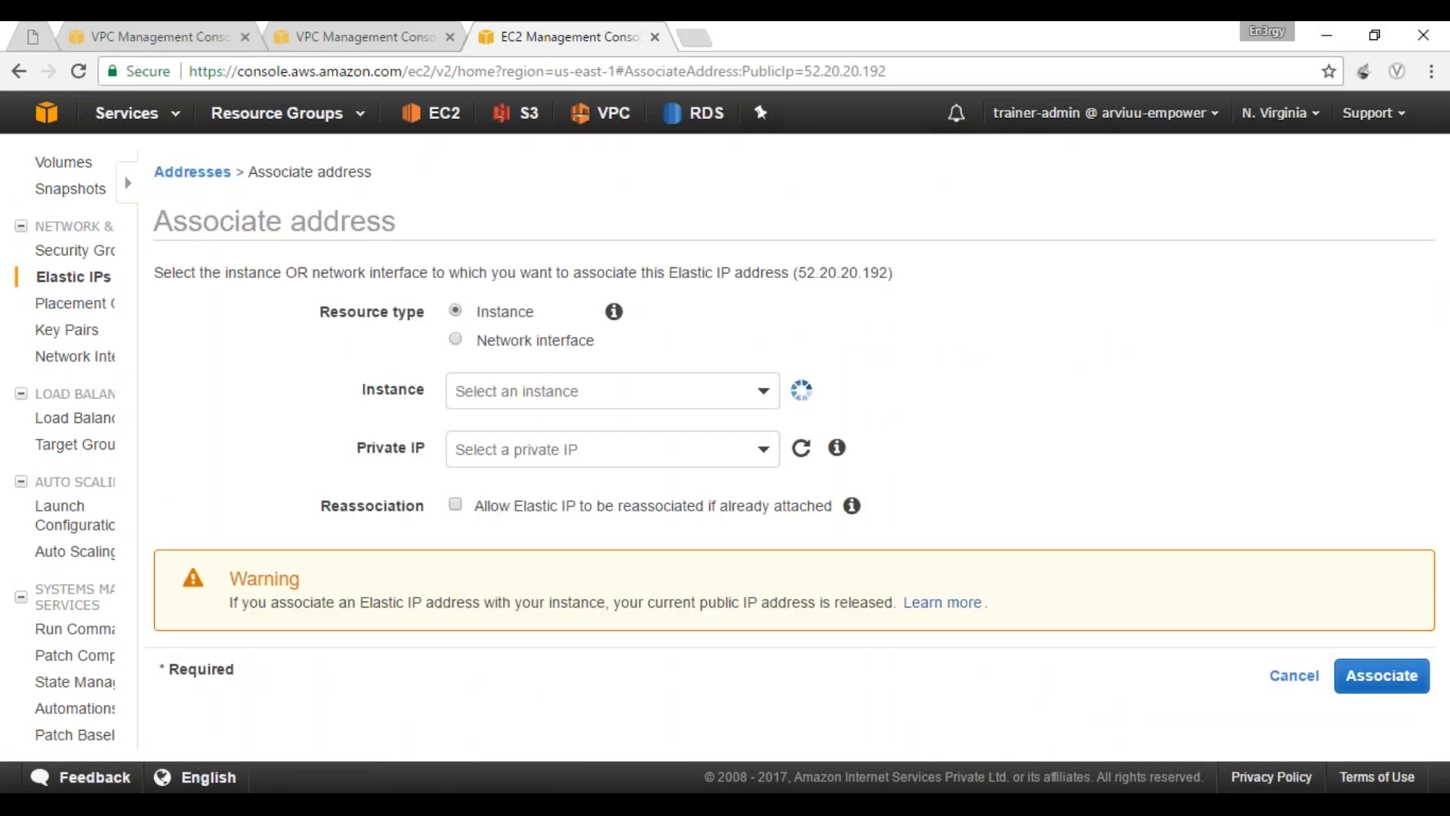
left_click(509, 397)
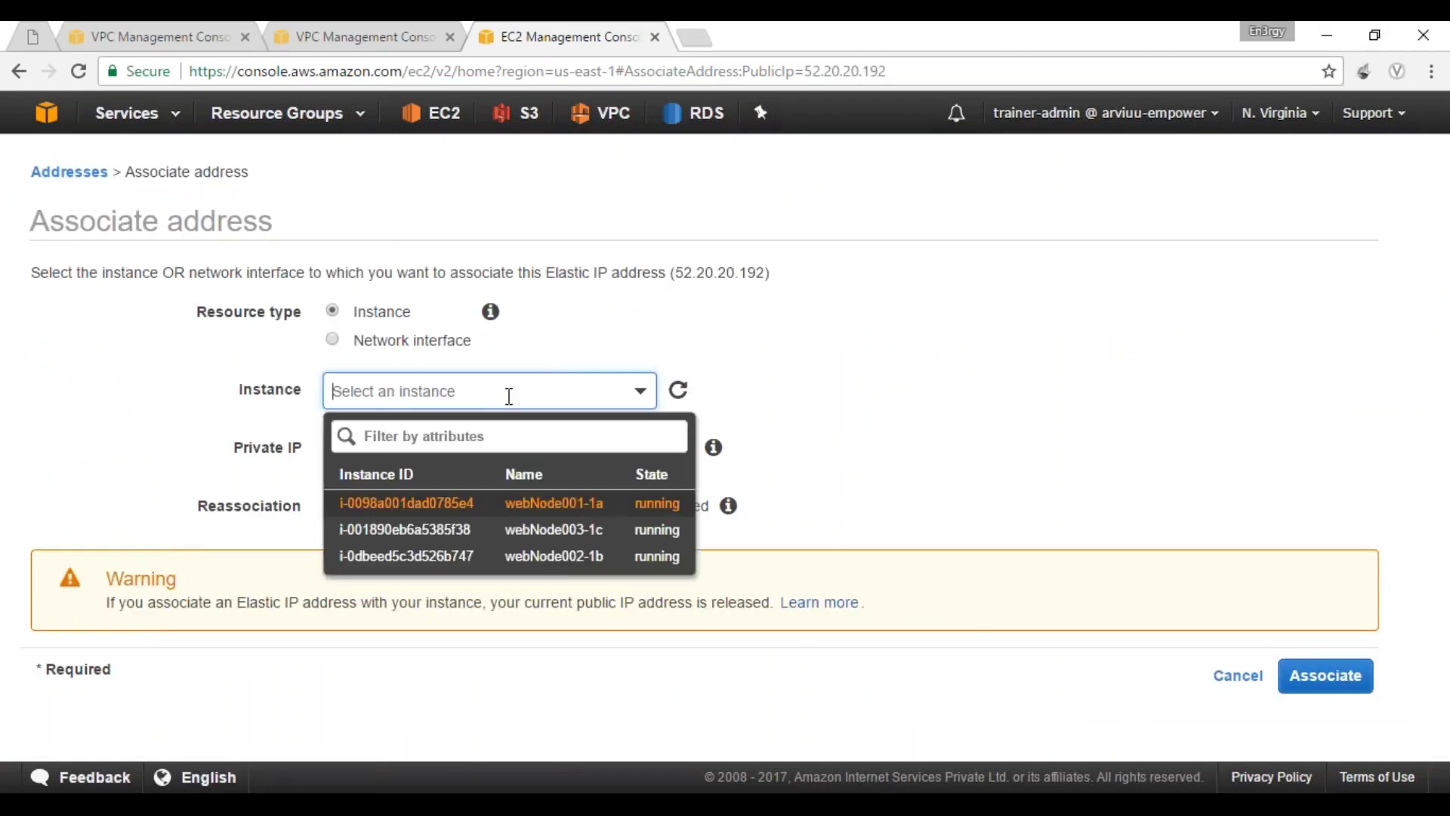
left_click(464, 504)
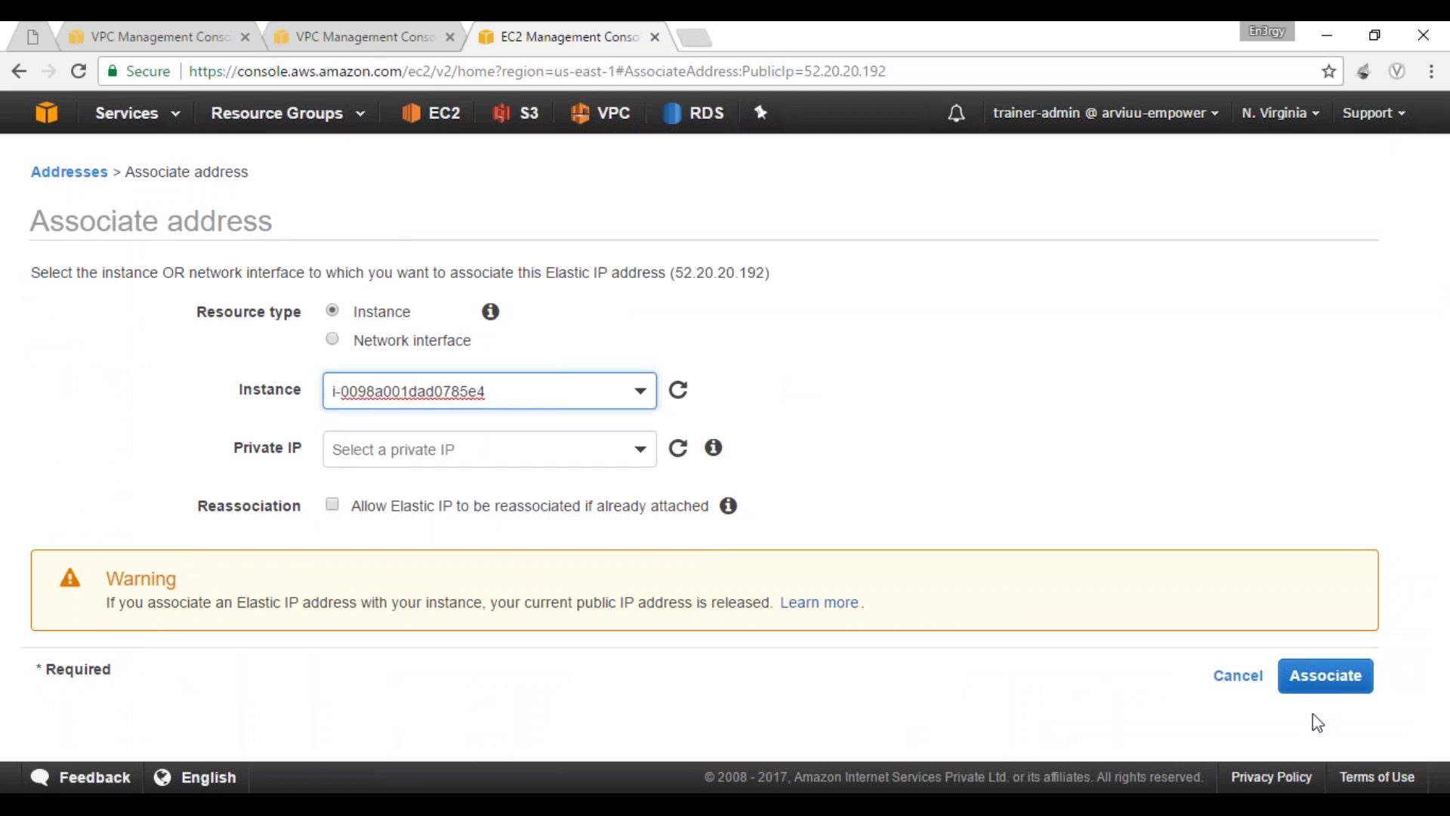
left_click(1324, 680)
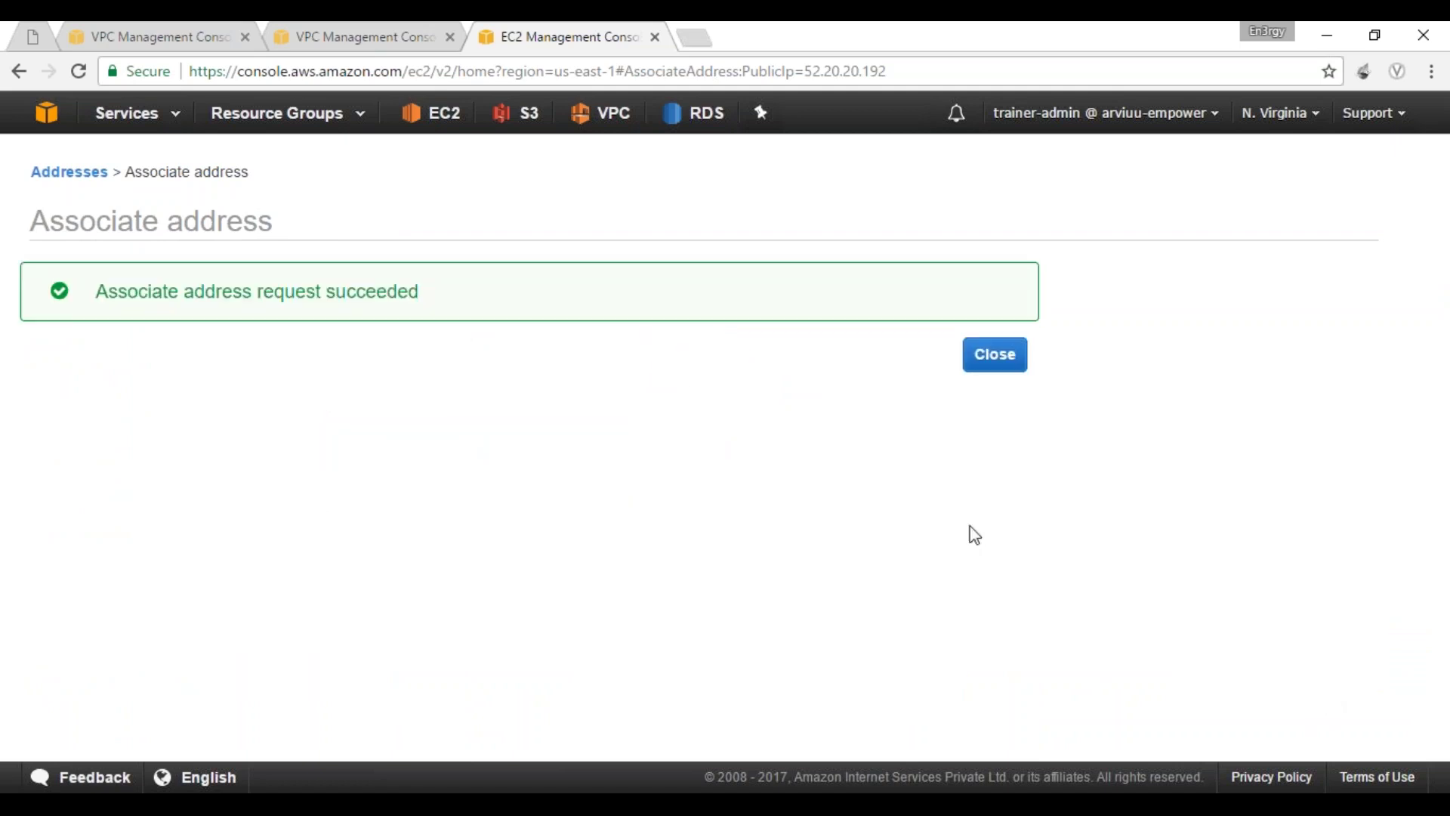
Step: Open the EC2 running instances in a separate tab, sort them by name and show the details of webNode001-1a
middle_click(430, 117)
left_click_drag(650, 44, 572, 38)
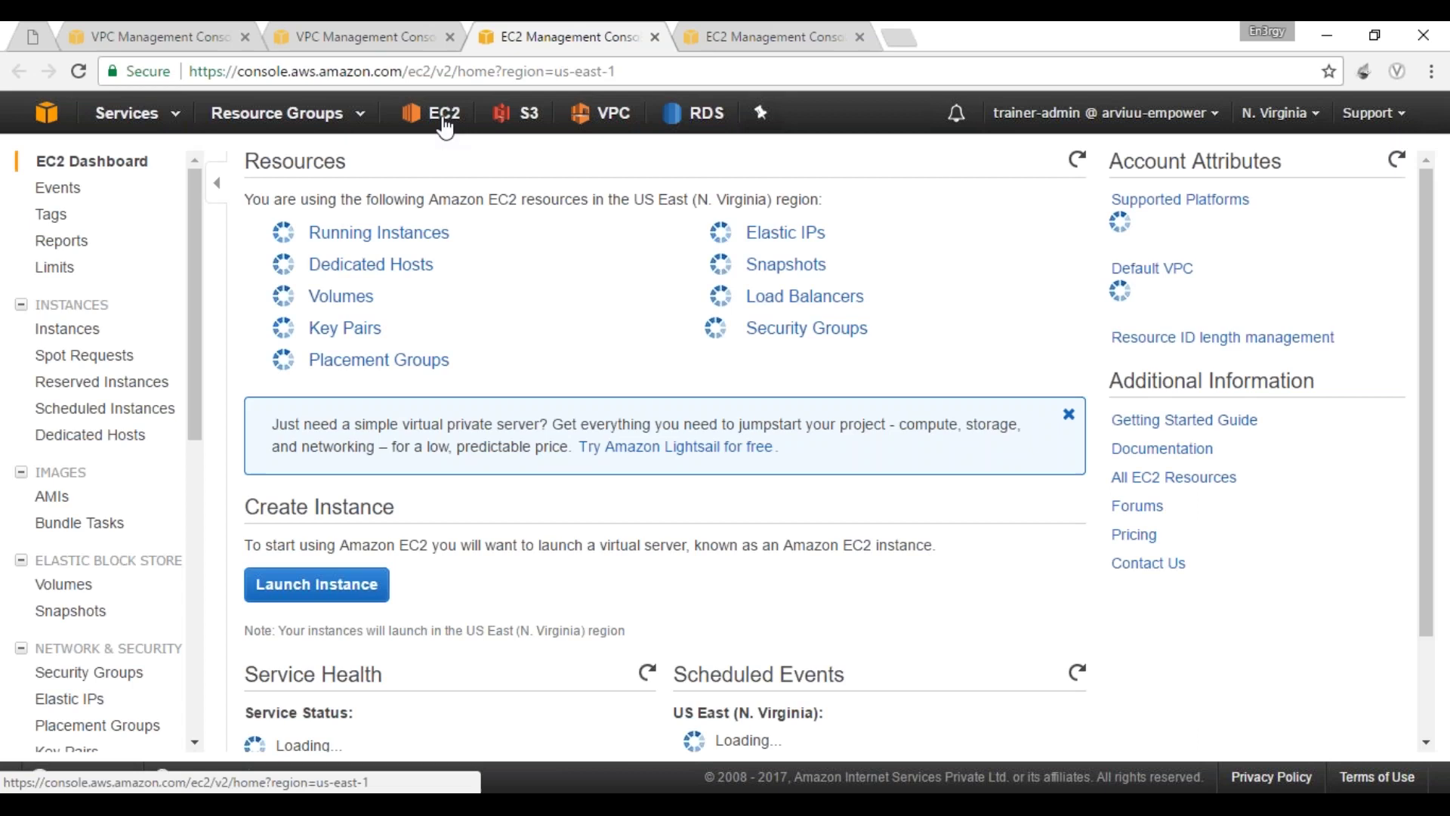
left_click(355, 233)
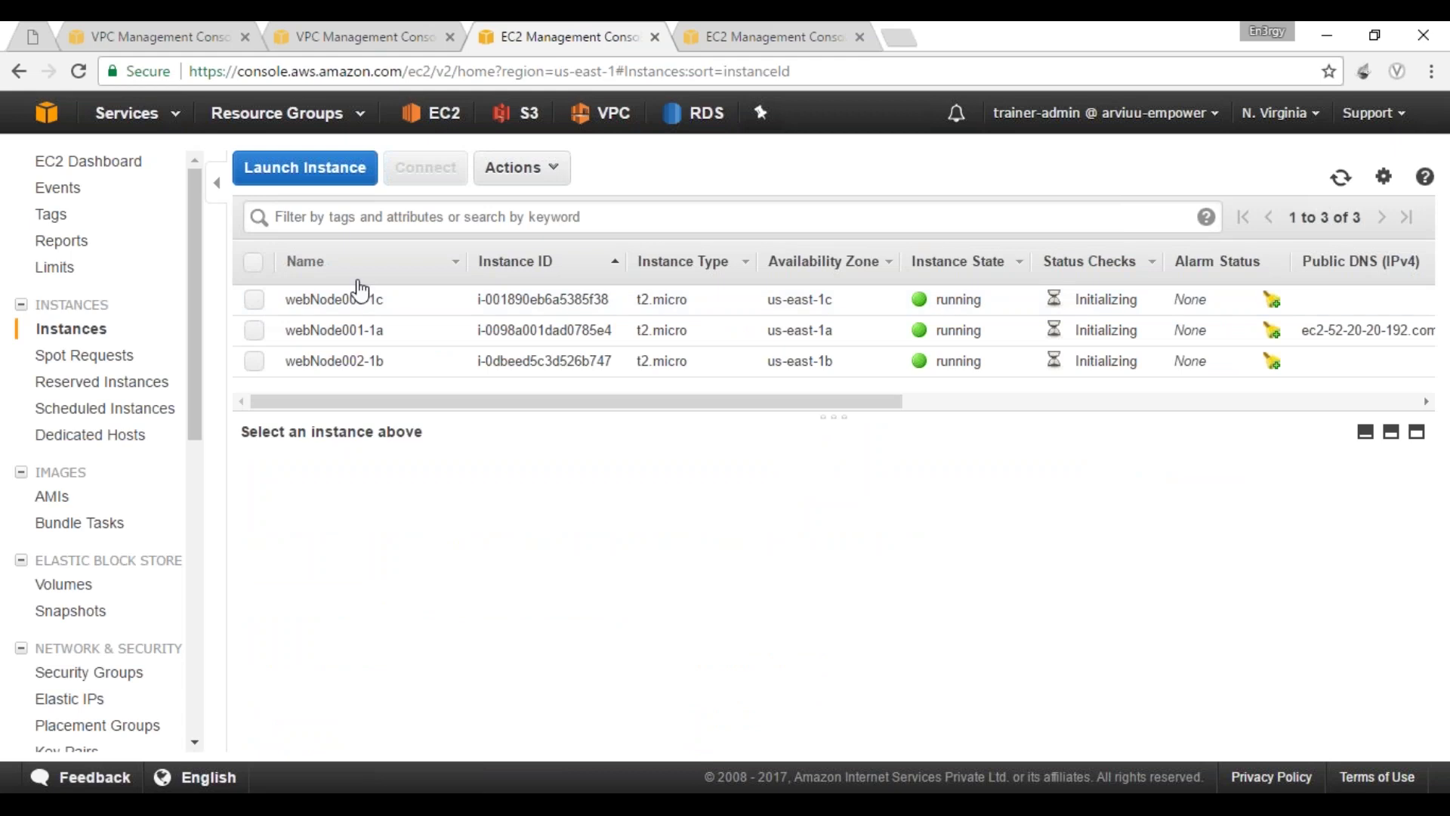
left_click(404, 264)
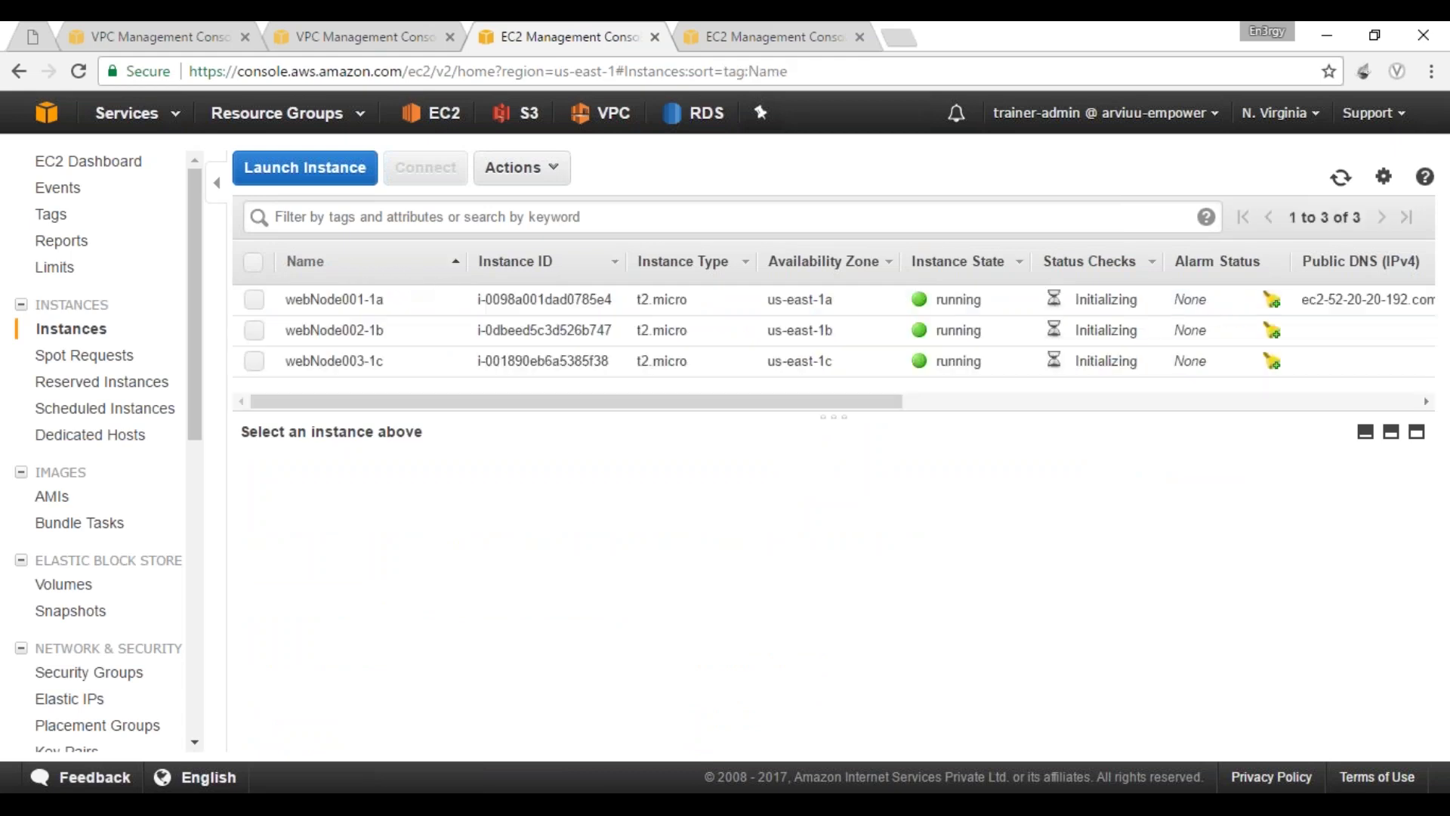
left_click(254, 300)
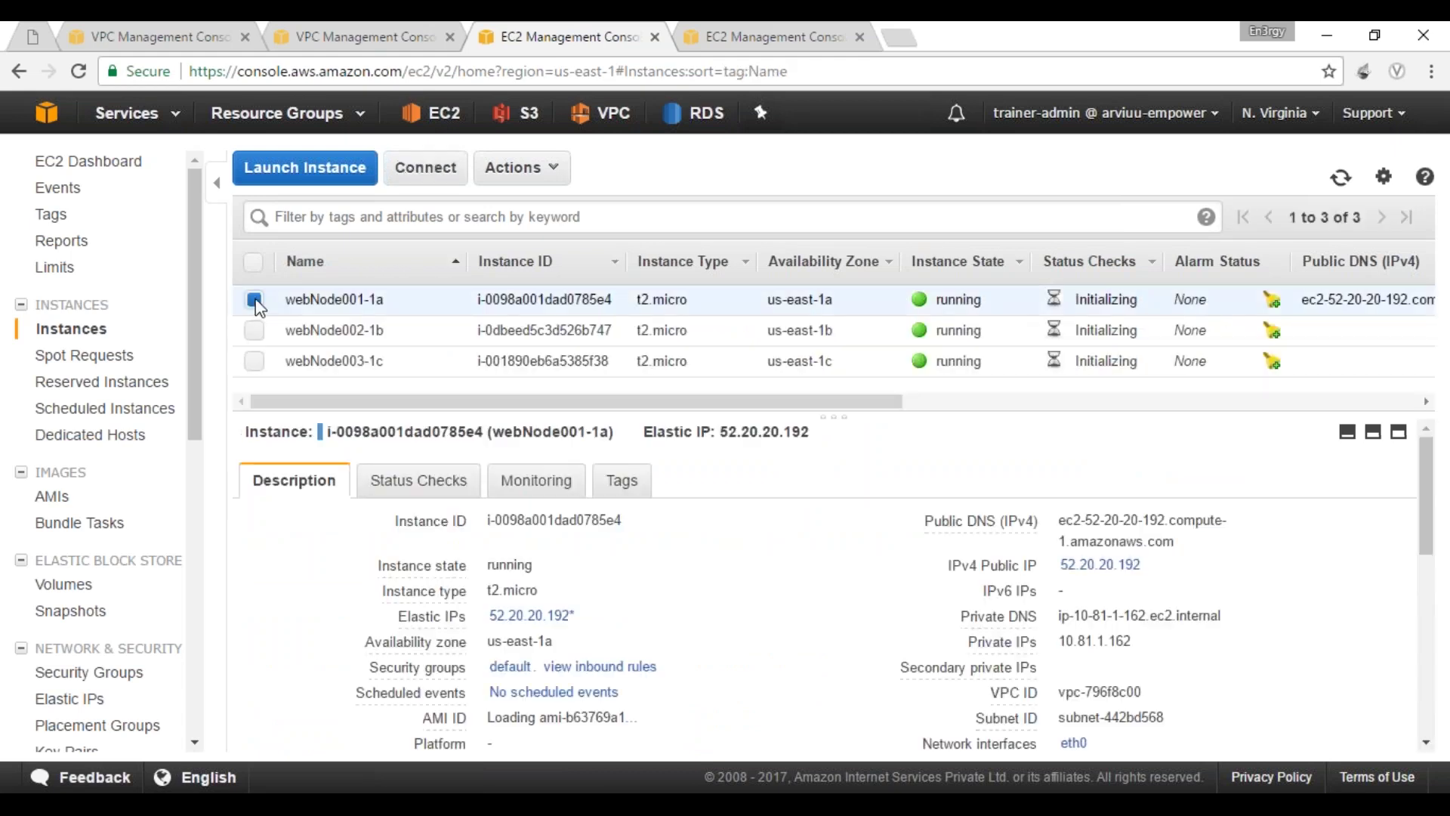
Step: Copy the Elastic IP of webNode001-1a from its instance details and switch to MobaXterm in a maximized window
triple_click(647, 432)
left_click(765, 464)
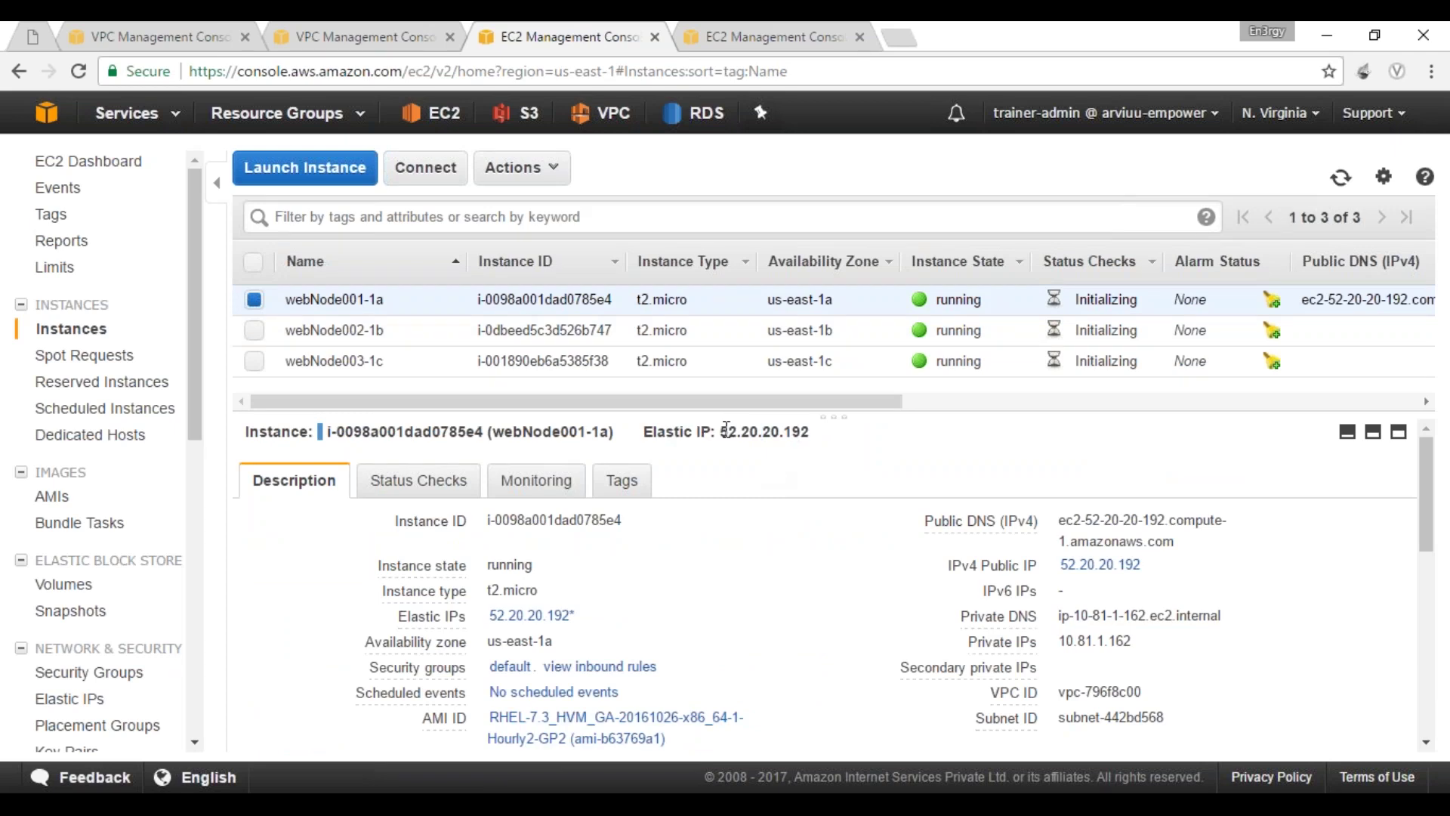
left_click_drag(720, 431, 806, 436)
key("ctrl+c")
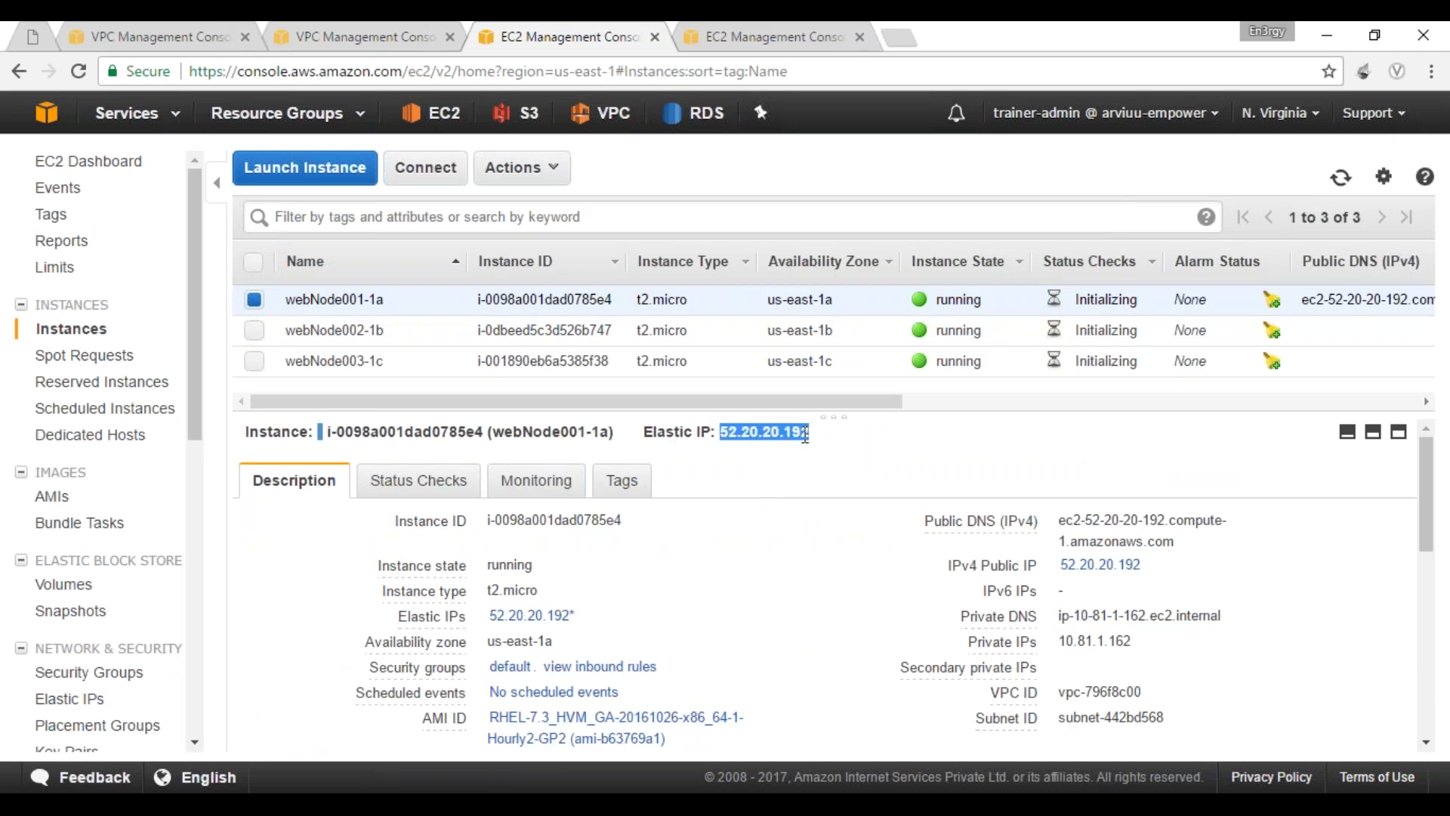
key("alt+Tab")
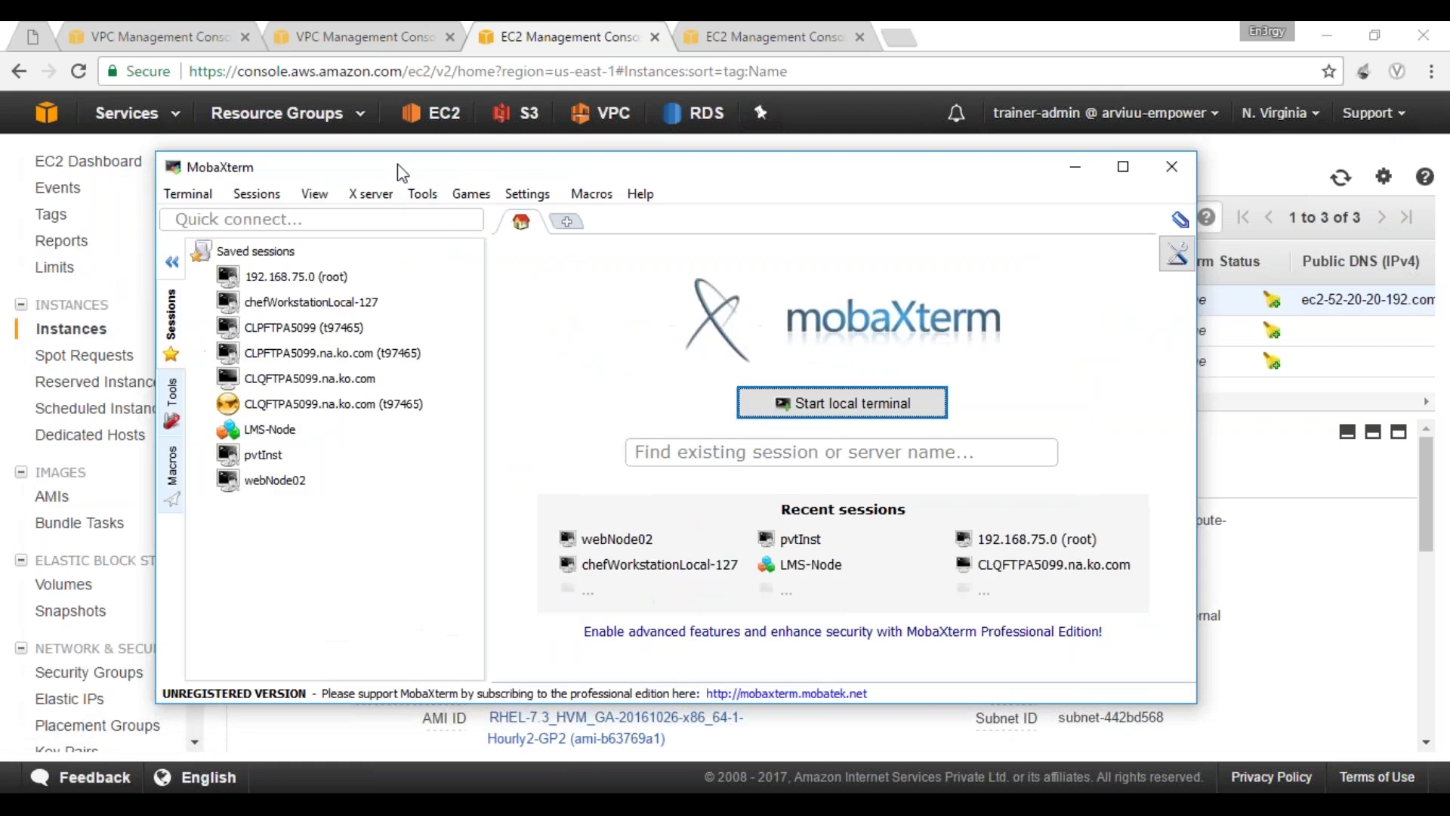
double_click(403, 172)
Step: Set the remote host of the saved webNode02 SSH session to 52.20.20.192 and launch the session
right_click(125, 343)
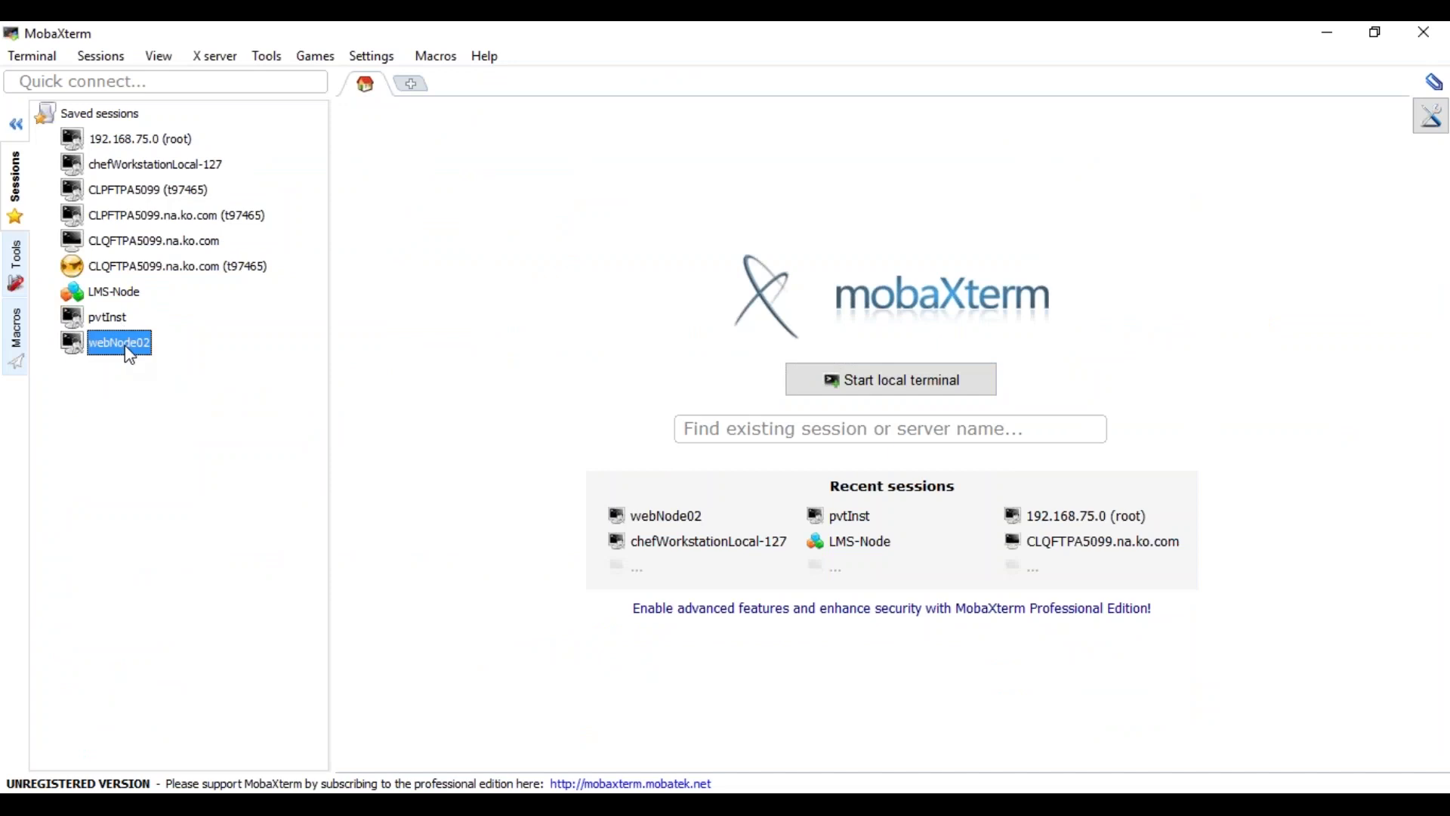
left_click(211, 376)
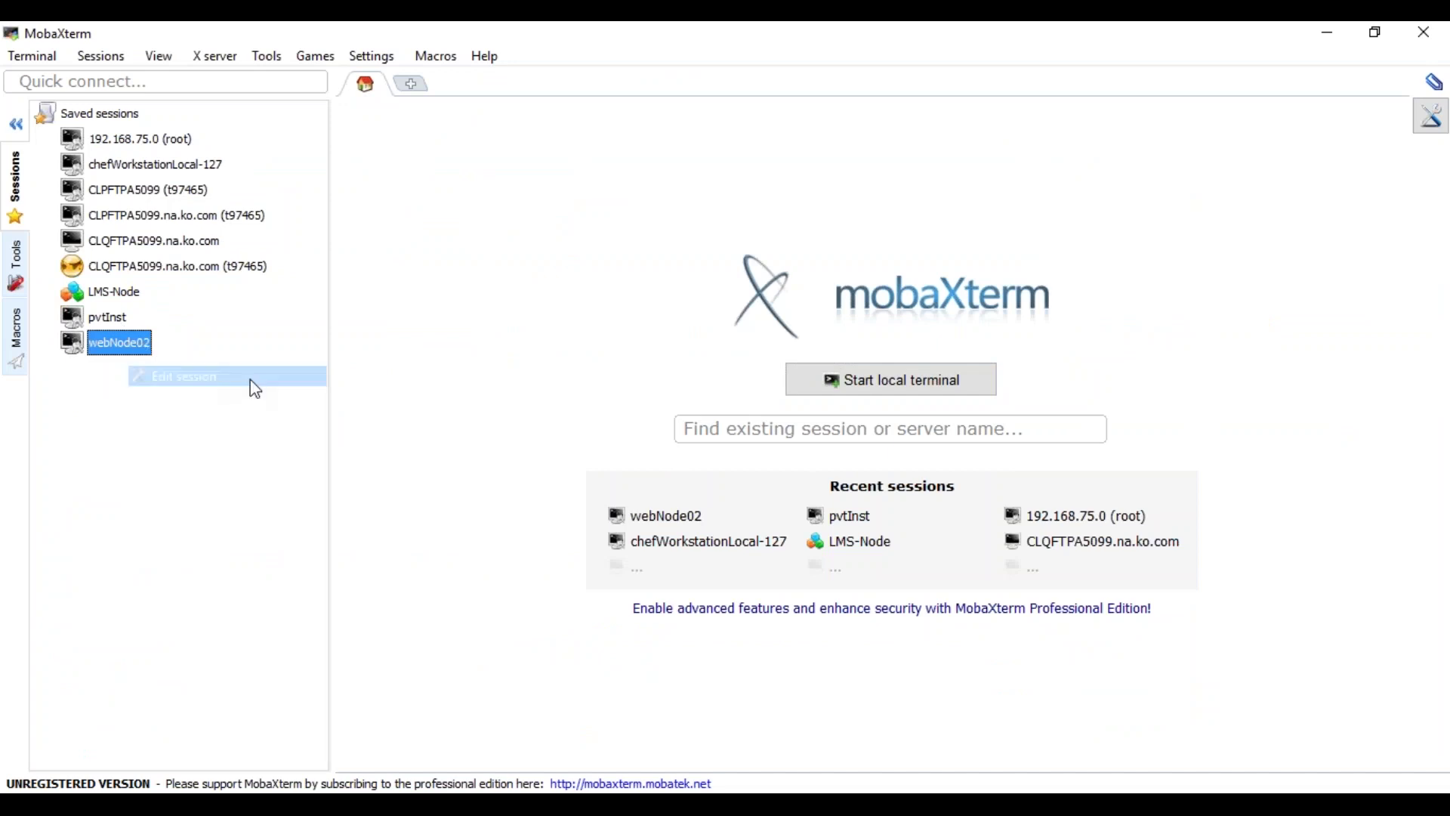
key("ctrl+v")
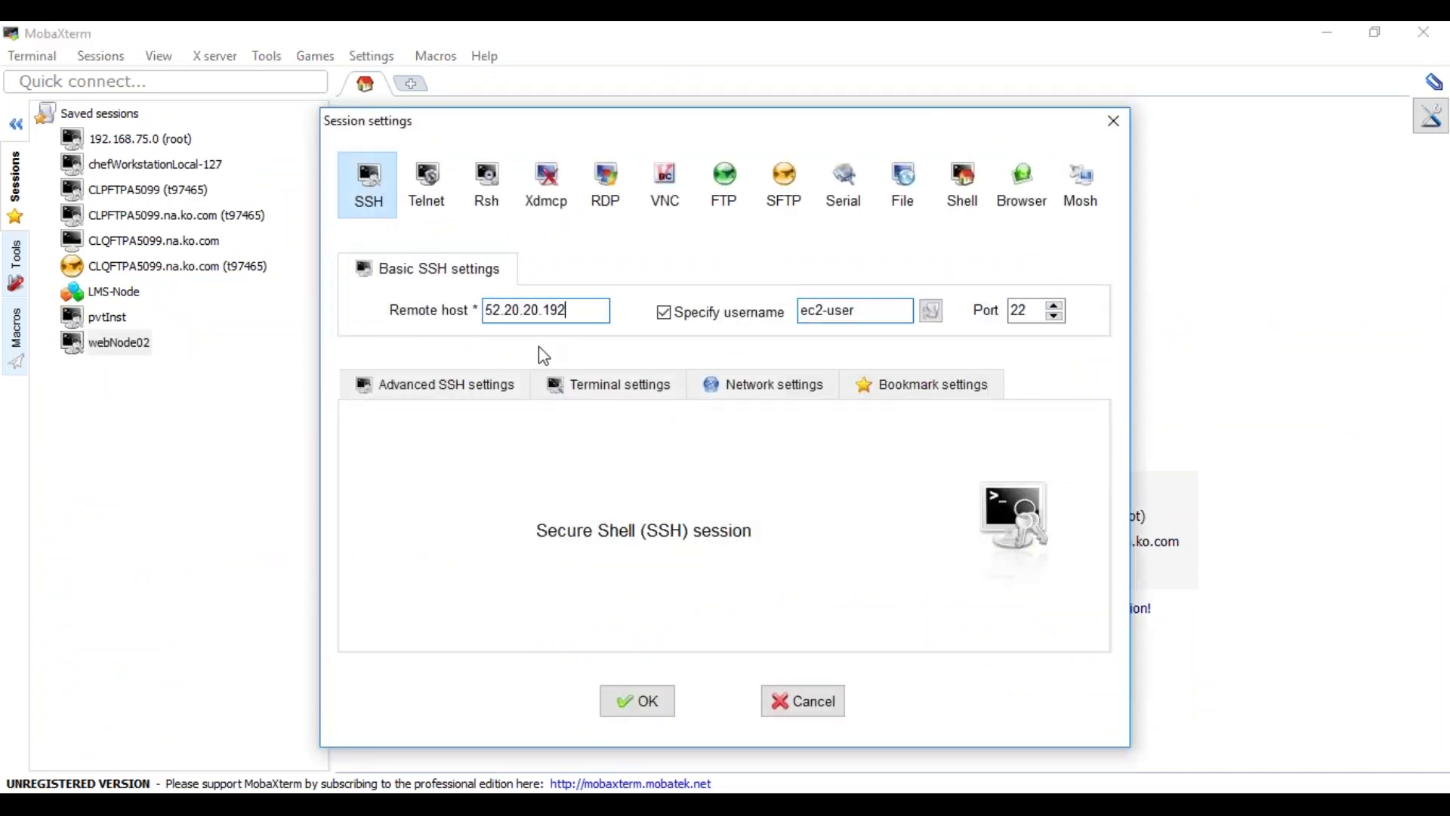
left_click(633, 698)
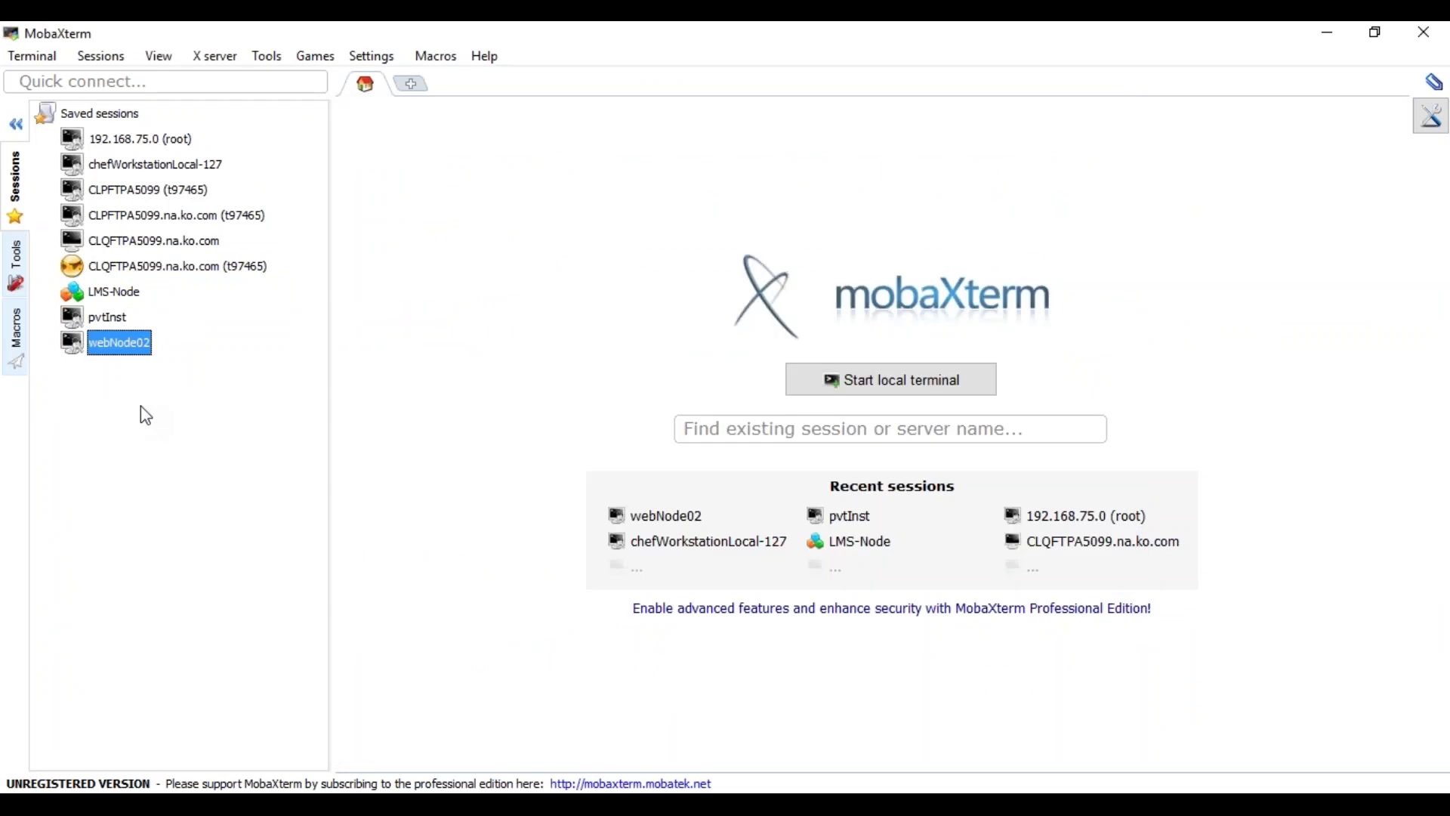
double_click(123, 351)
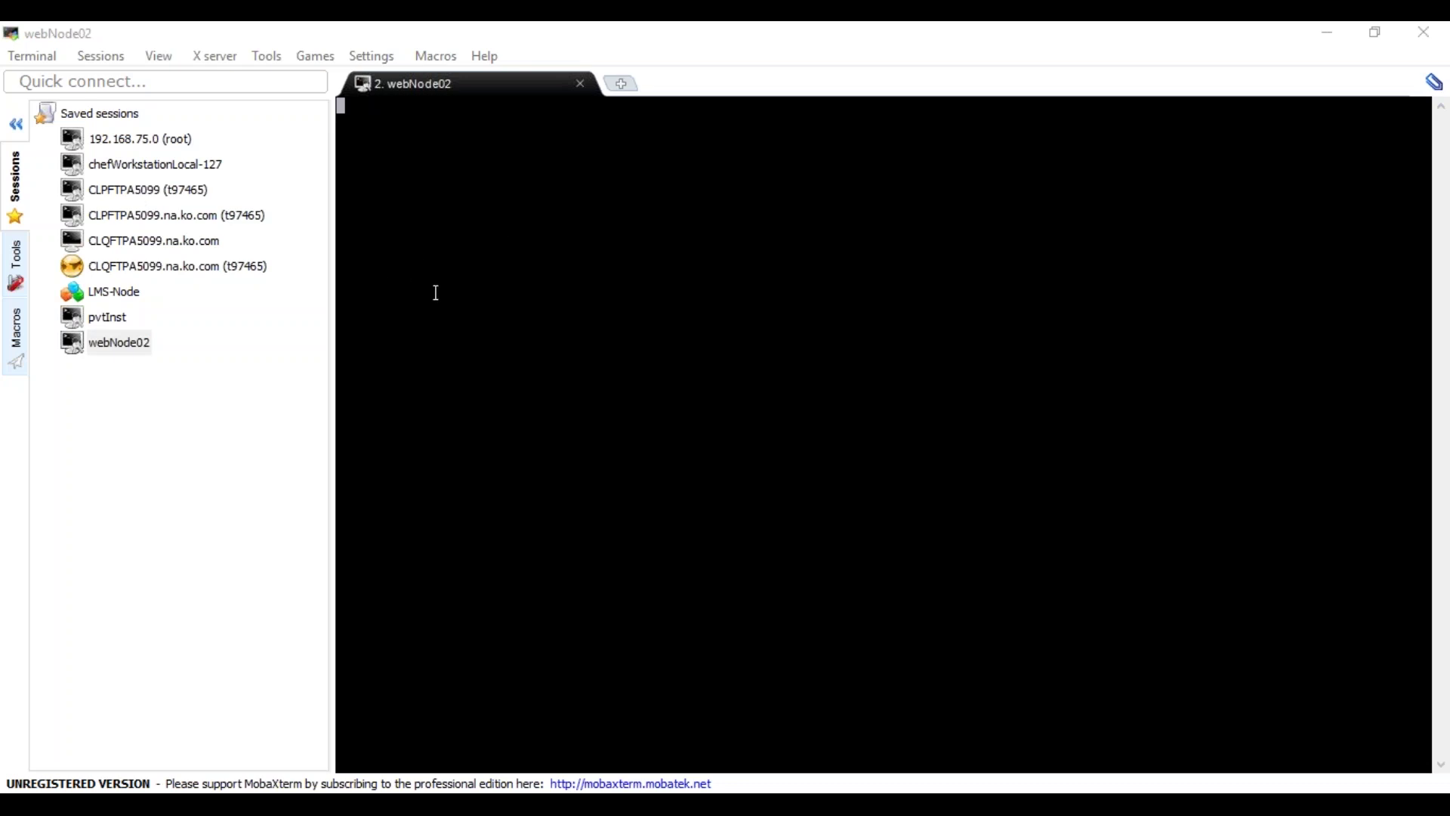
left_click(121, 343)
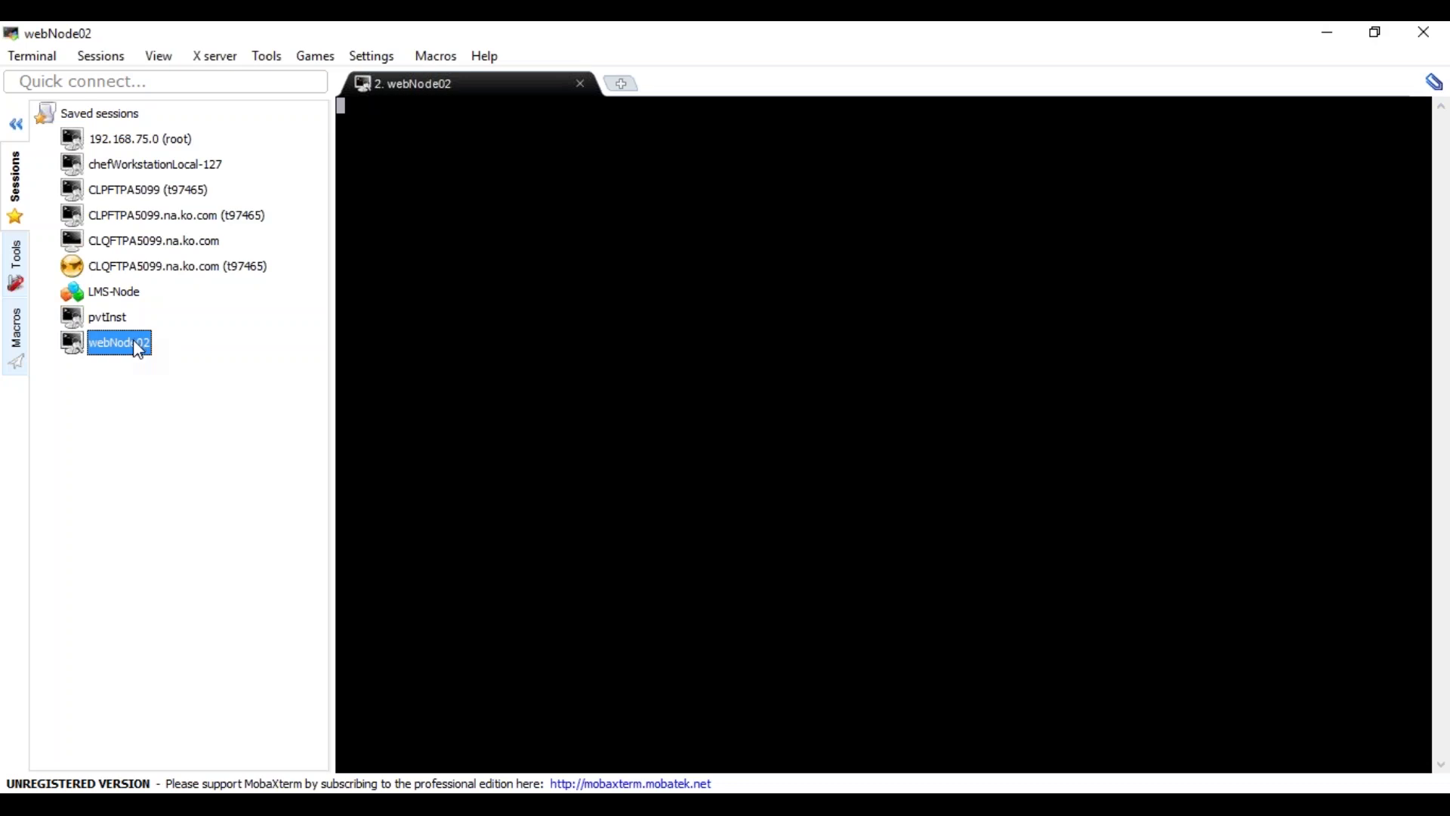